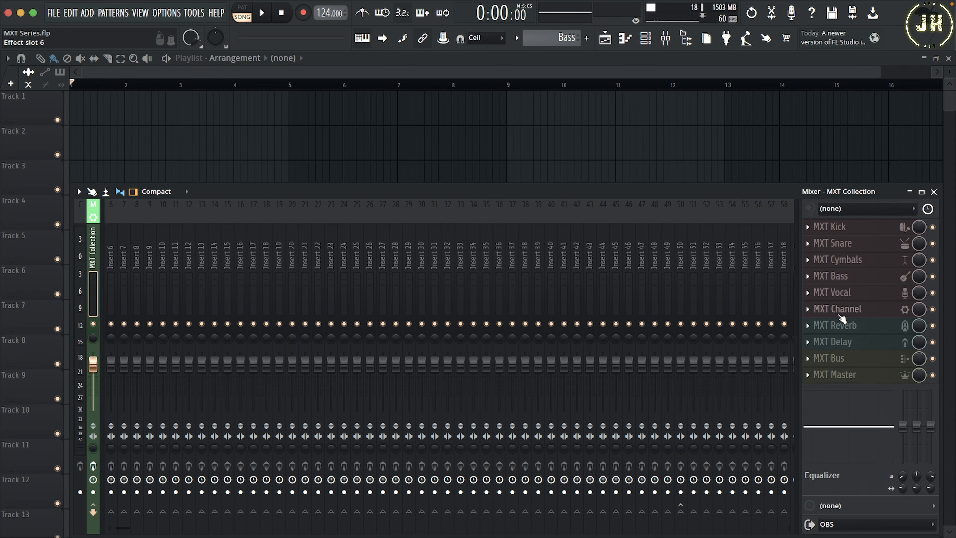
Look over the MXT Kick, MXT Snare, MXT Cymbals and MXT Vocal interfaces one after another from the mixer's effect slots.
click(859, 228)
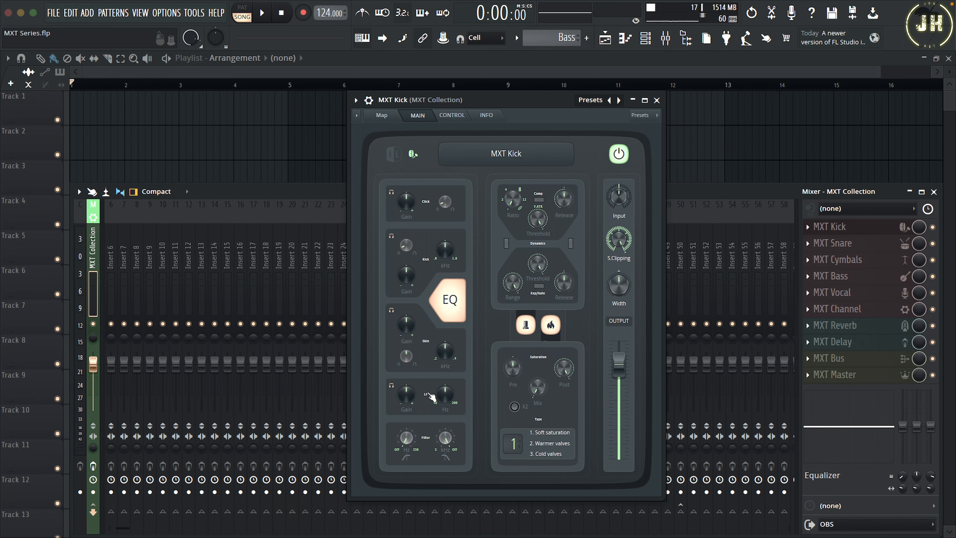
click(863, 245)
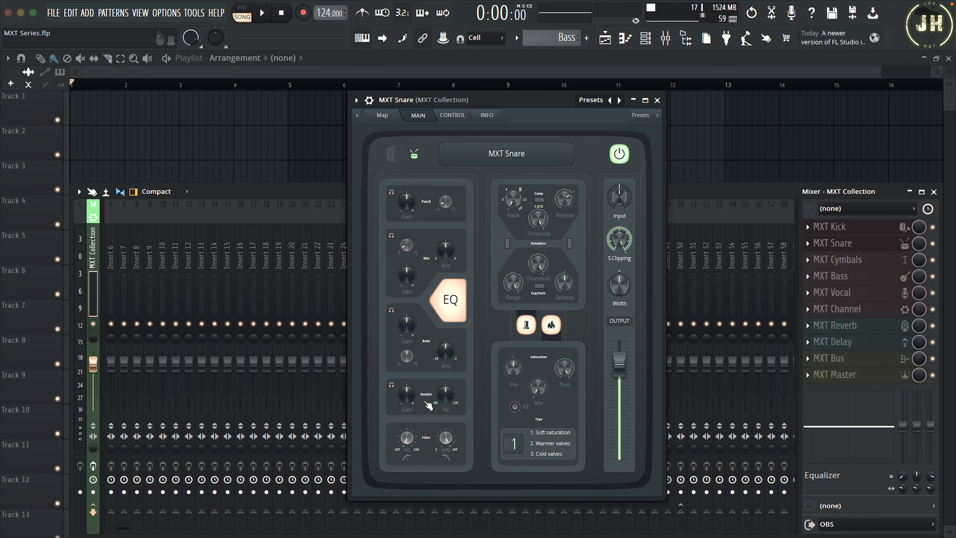
click(857, 263)
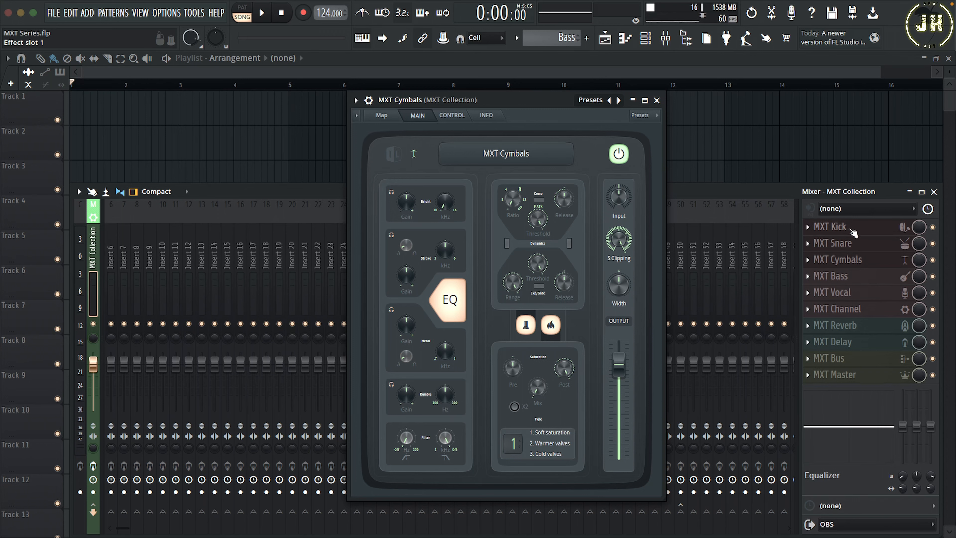
click(854, 296)
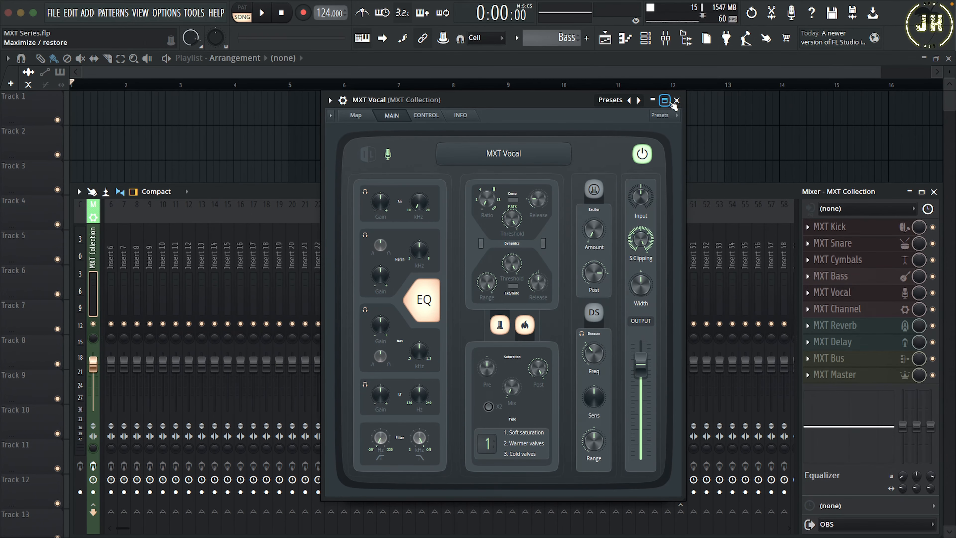
Open MXT Kick and compare its sound path with the EQ section bypassed and re-enabled.
click(853, 228)
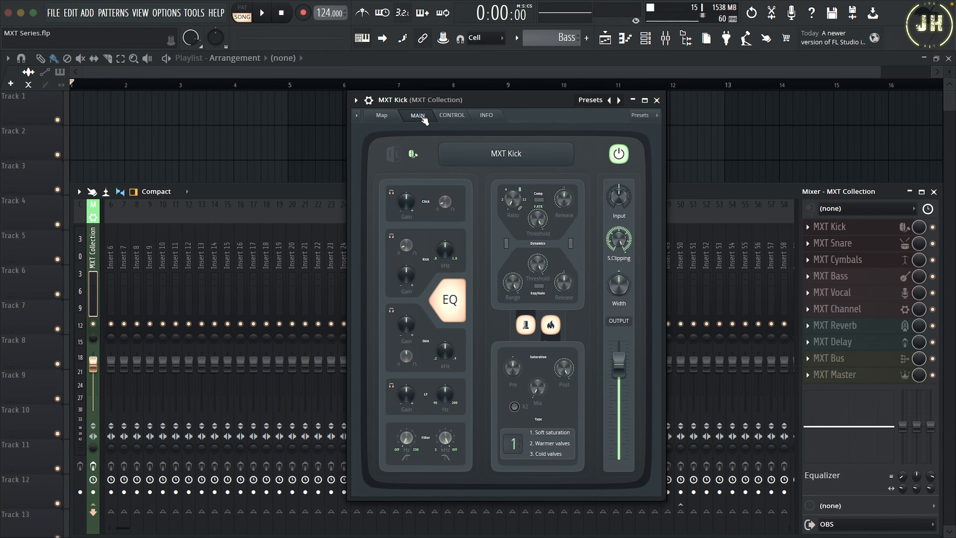
click(460, 119)
click(453, 298)
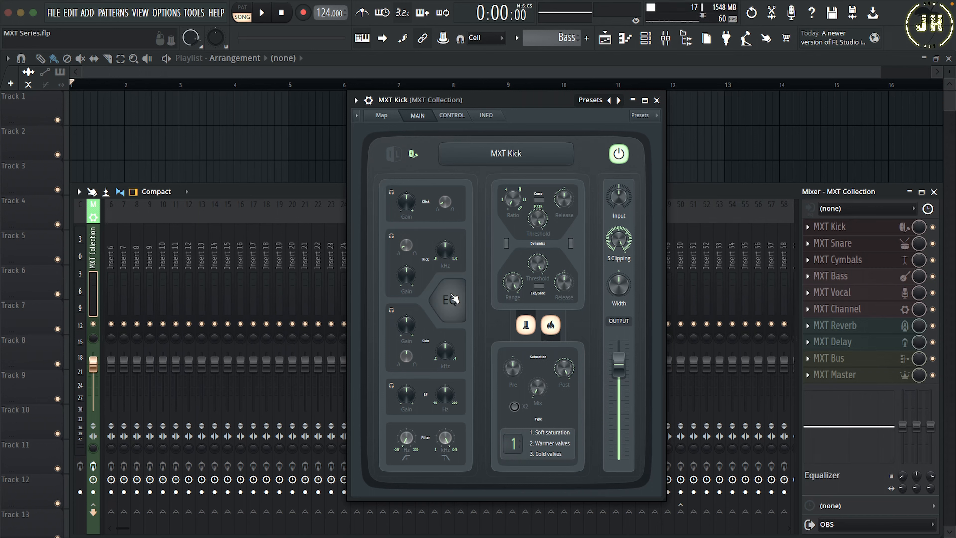
click(453, 299)
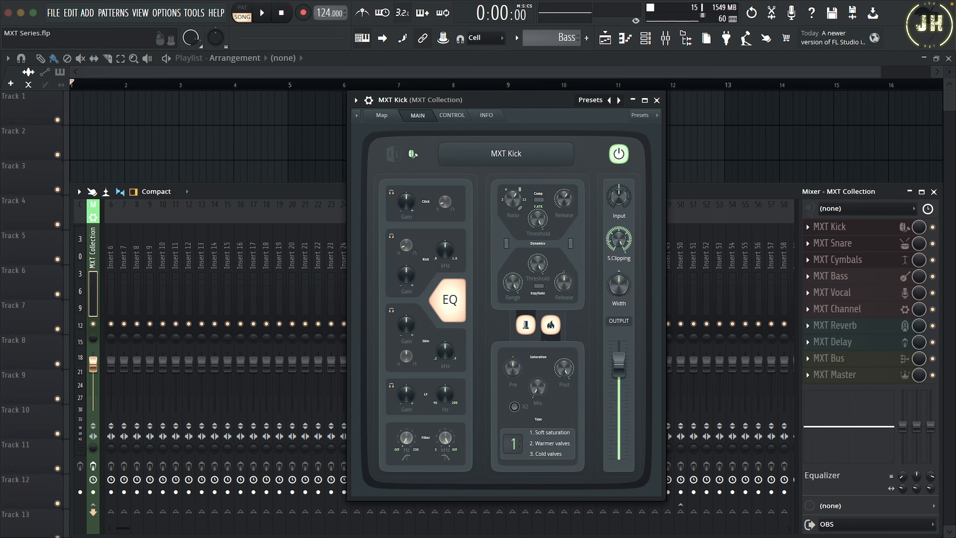
Switch MXT Kick's Comp option on and off, enable Exp/Gate, and bypass and re-enable the dynamics module.
click(539, 200)
click(542, 200)
click(545, 287)
click(533, 327)
click(533, 327)
Bypass and re-enable MXT Kick's saturation module, and set its saturation type to 3, Cold valves.
click(558, 326)
click(557, 326)
scroll(511, 443, up, 1)
scroll(511, 443, up, 1)
Try MXT Kick's input, soft clipping, width and output controls, and bypass and re-enable the whole plugin.
drag(619, 196, 619, 200)
drag(618, 239, 619, 234)
drag(623, 290, 623, 275)
drag(619, 285, 619, 296)
click(621, 366)
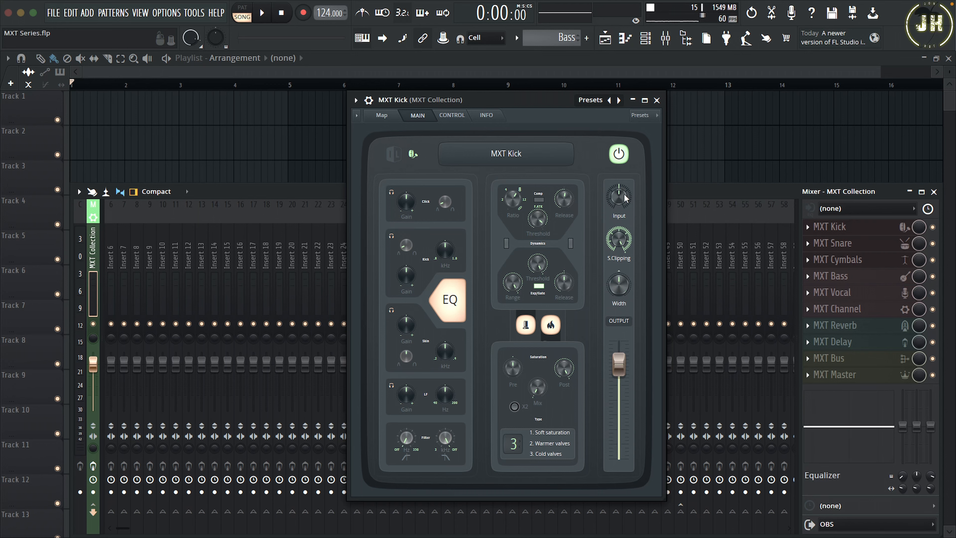
click(625, 156)
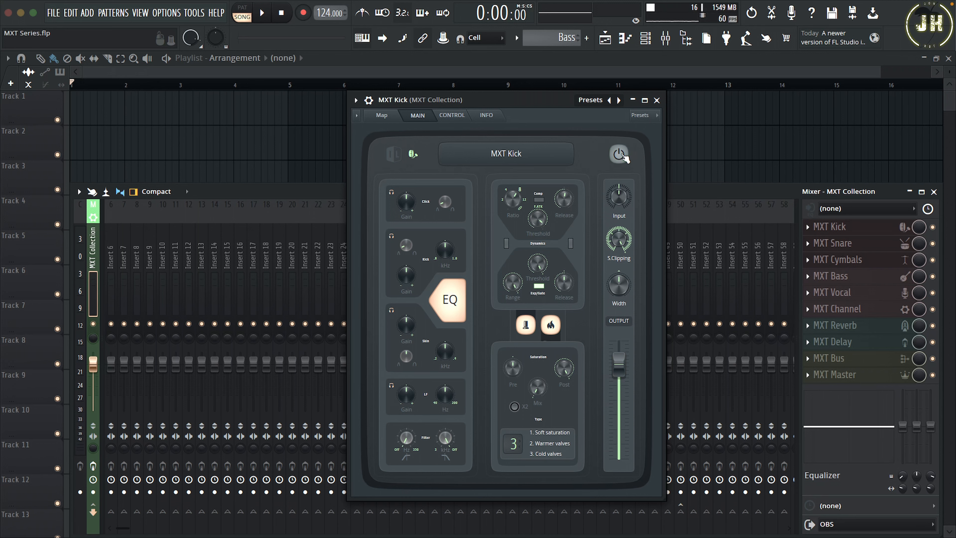
click(624, 156)
Adjust the compressor's attack and knee on MXT Kick's control page, and return to its main page.
click(460, 118)
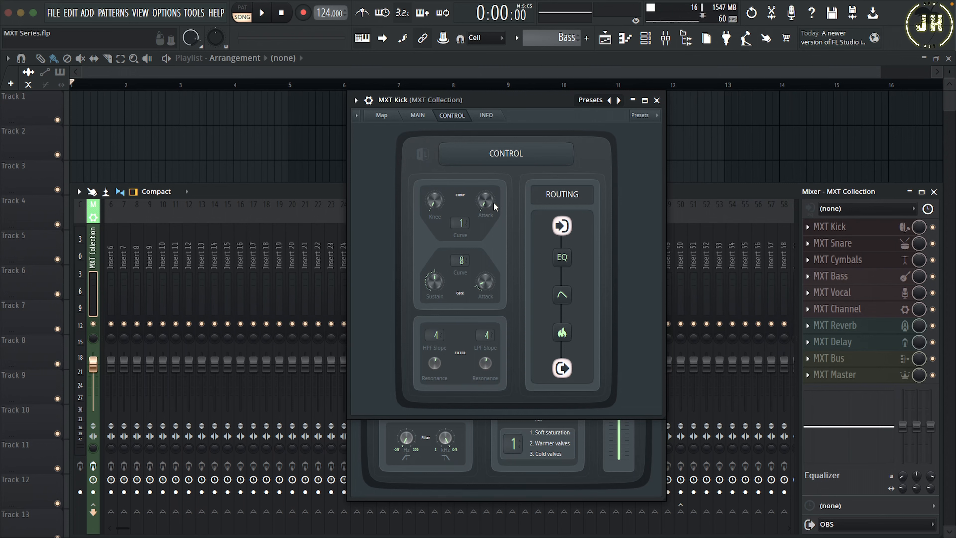
drag(486, 201, 486, 211)
drag(429, 202, 429, 205)
click(418, 115)
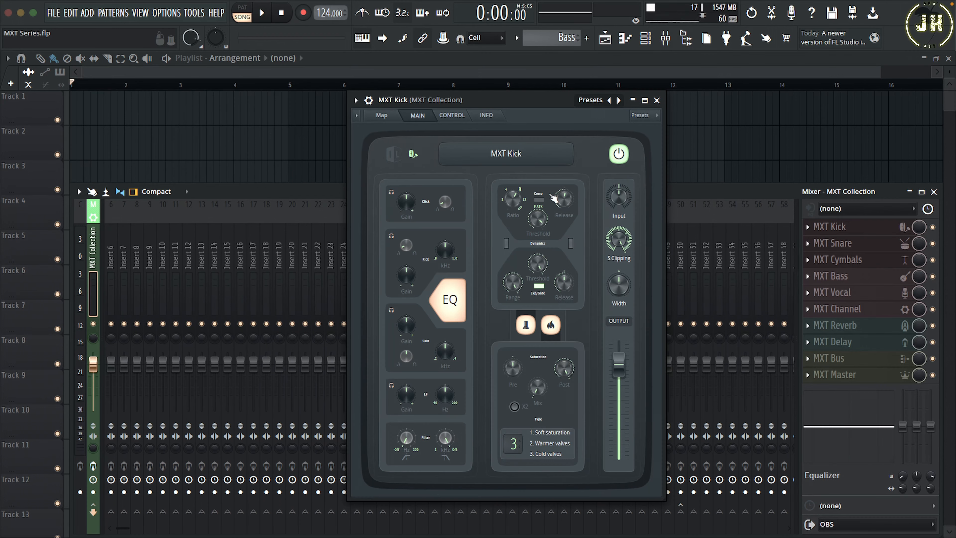
View MXT Channel, and turn on the de-esser and exciter modules in MXT Vocal.
click(850, 315)
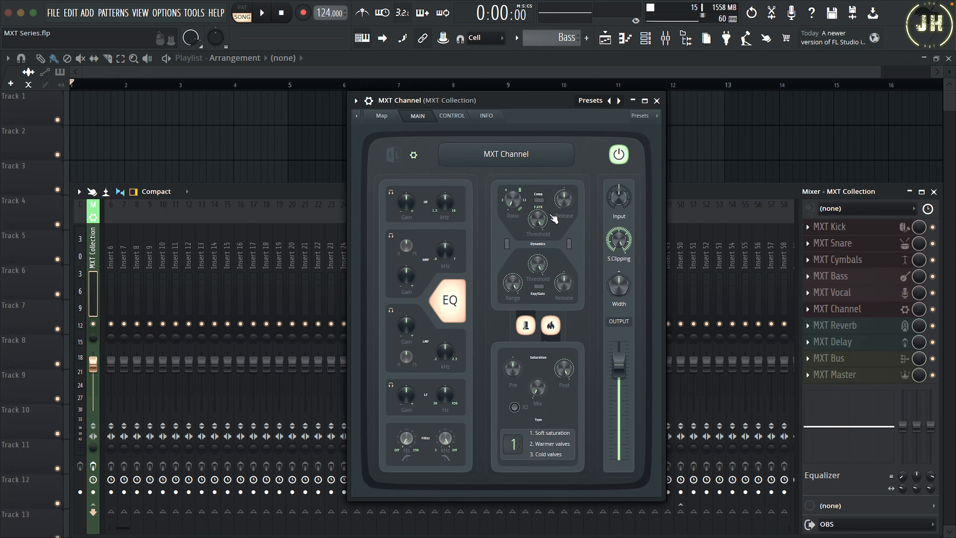
click(850, 295)
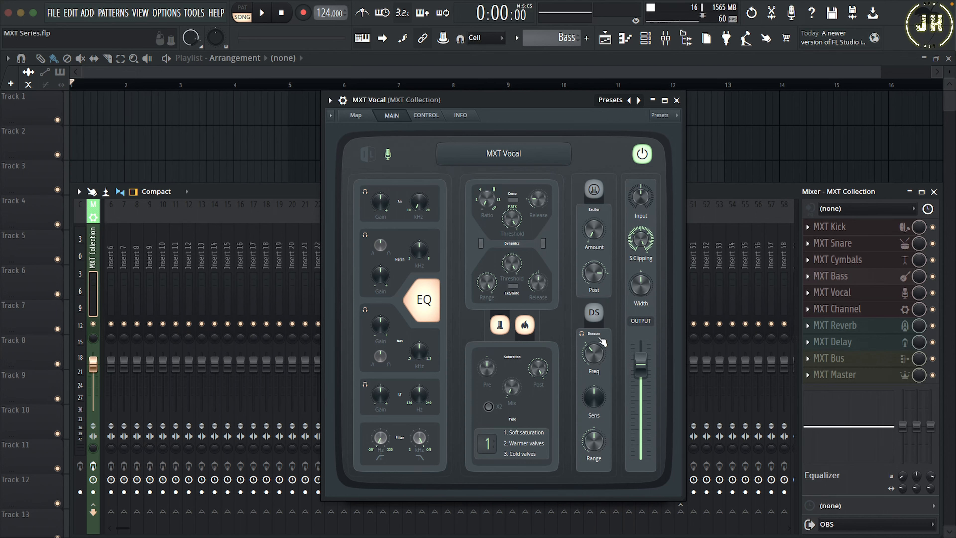
click(597, 313)
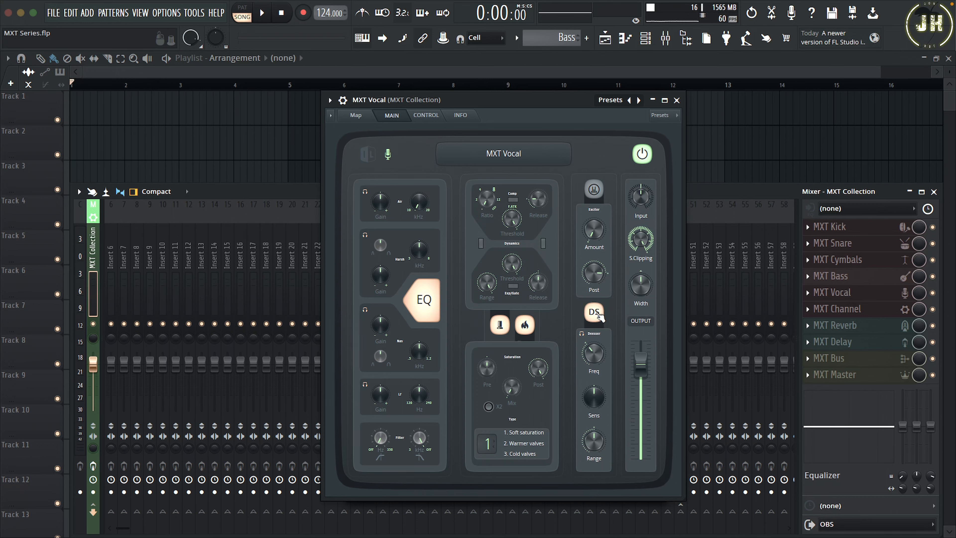
click(597, 189)
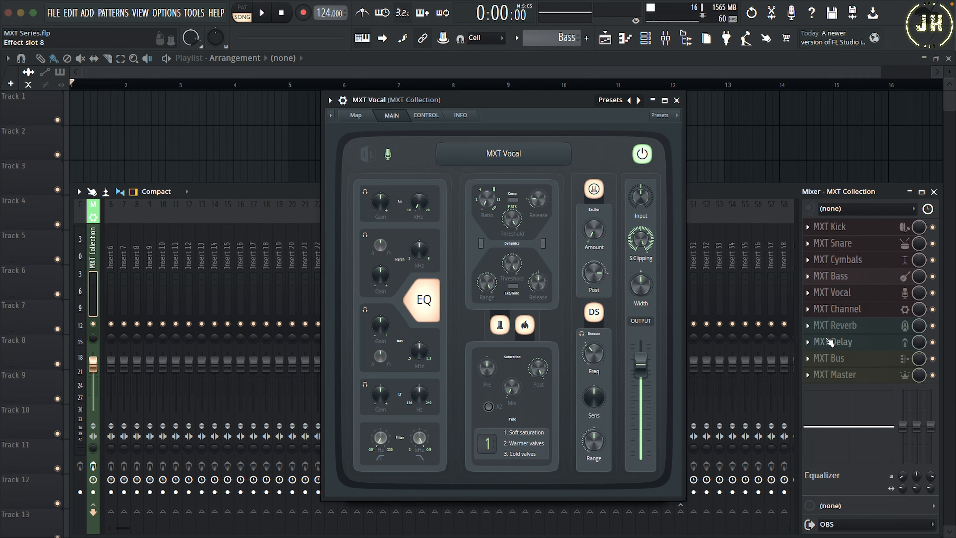
Open MXT Reverb, bypass and re-enable the effect, and switch its headphone monitoring on and off.
click(835, 325)
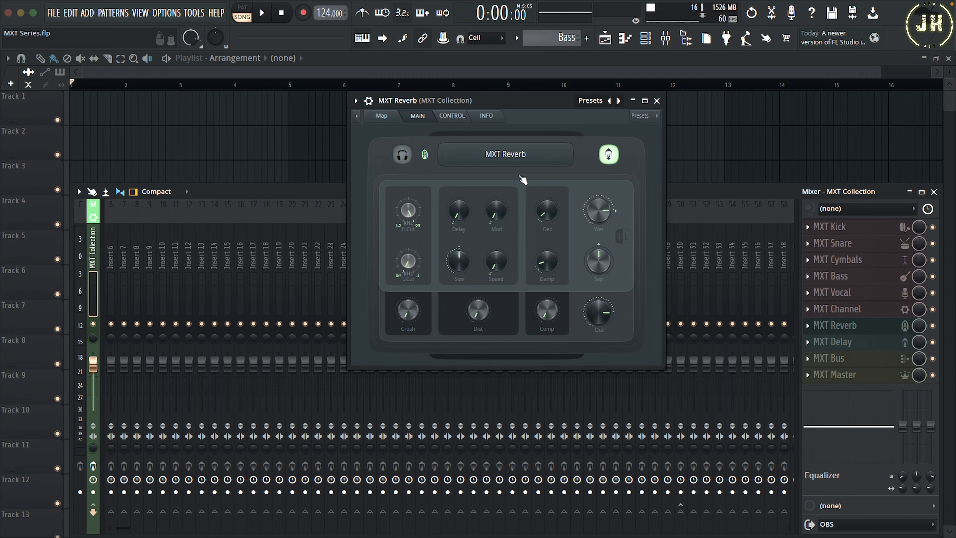
click(610, 155)
click(611, 155)
click(405, 155)
click(405, 160)
Try the send and insert modes on MXT Reverb's control page, and close the plugin.
click(454, 116)
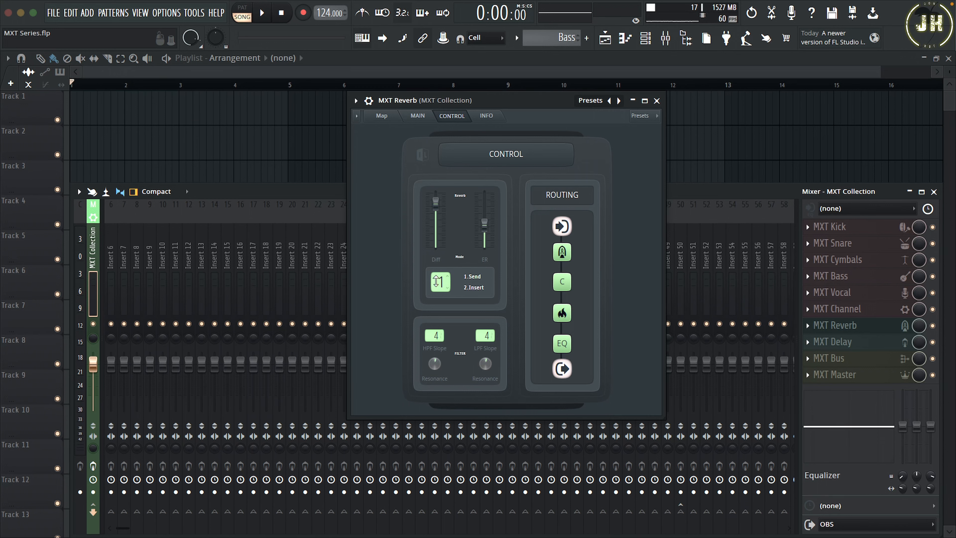
scroll(436, 281, up, 1)
scroll(436, 281, down, 1)
click(862, 326)
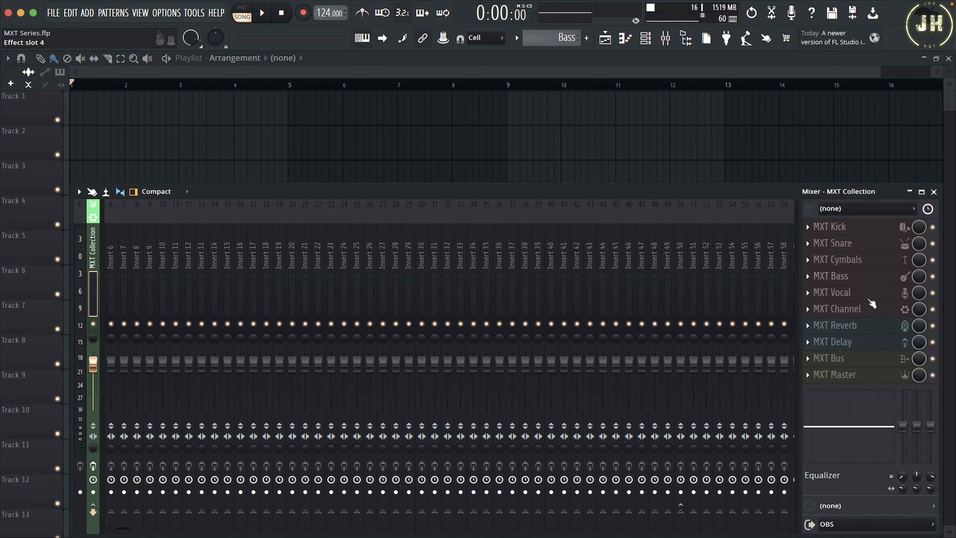
Open MXT Delay, switch ping pong on and off, and try the delay time slider.
click(864, 347)
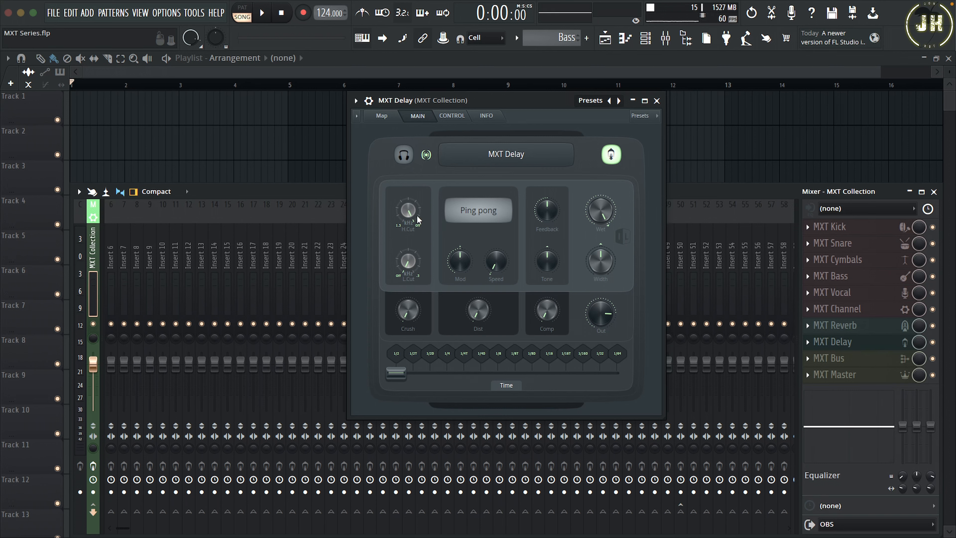
click(484, 216)
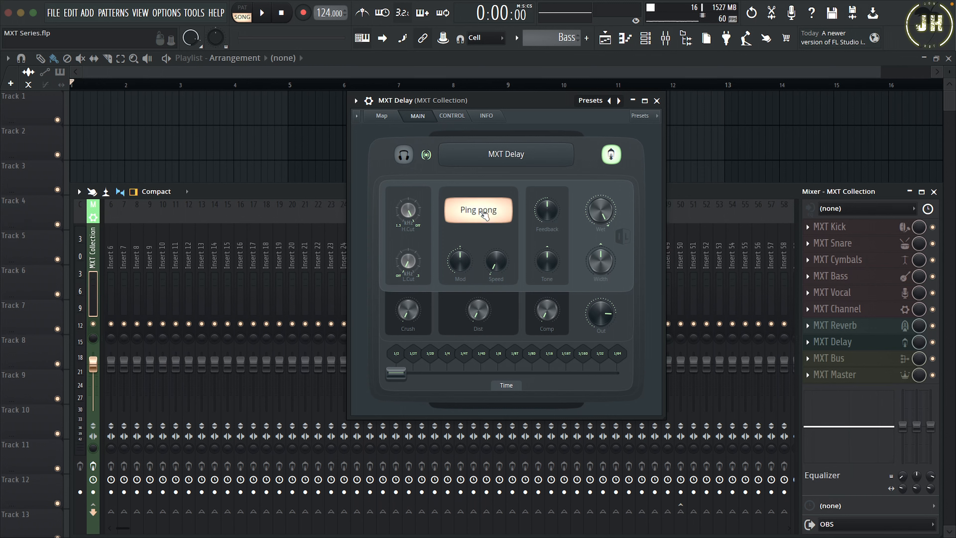
click(485, 216)
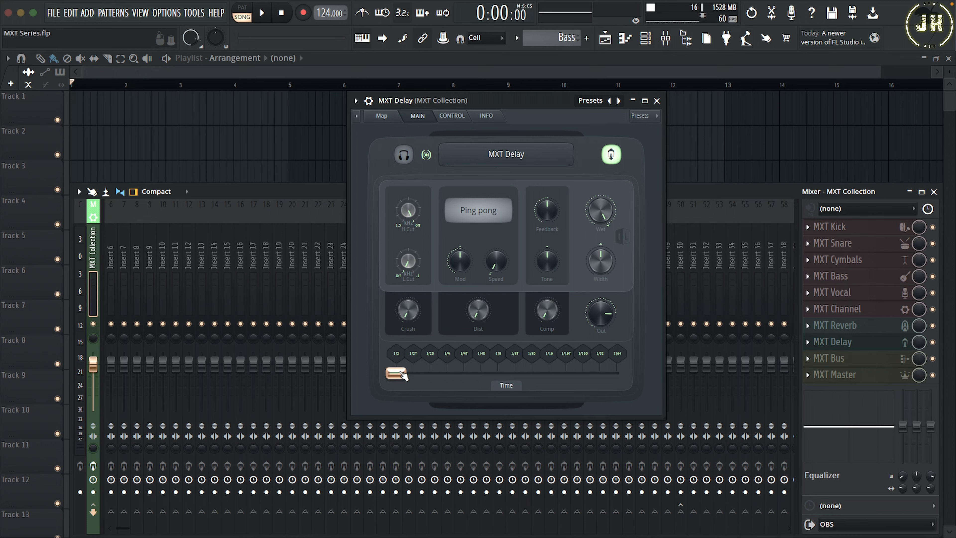
mouse_move(405, 376)
mouse_down()
mouse_move(625, 375)
mouse_move(396, 374)
mouse_up()
Bypass and re-enable MXT Delay, and turn on its headphone monitoring.
click(620, 156)
click(620, 157)
click(406, 156)
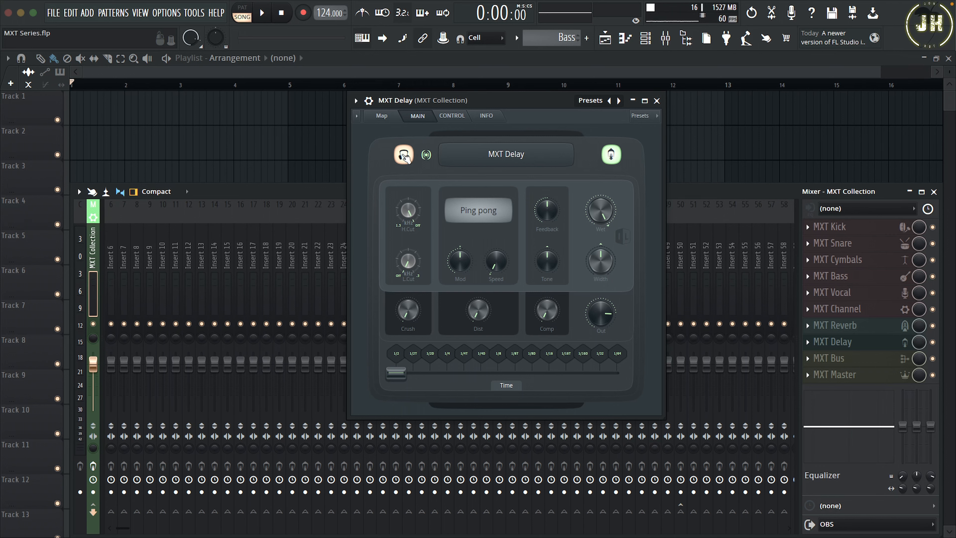
Adjust the time fader and the send/insert mode on MXT Delay's control page.
click(455, 117)
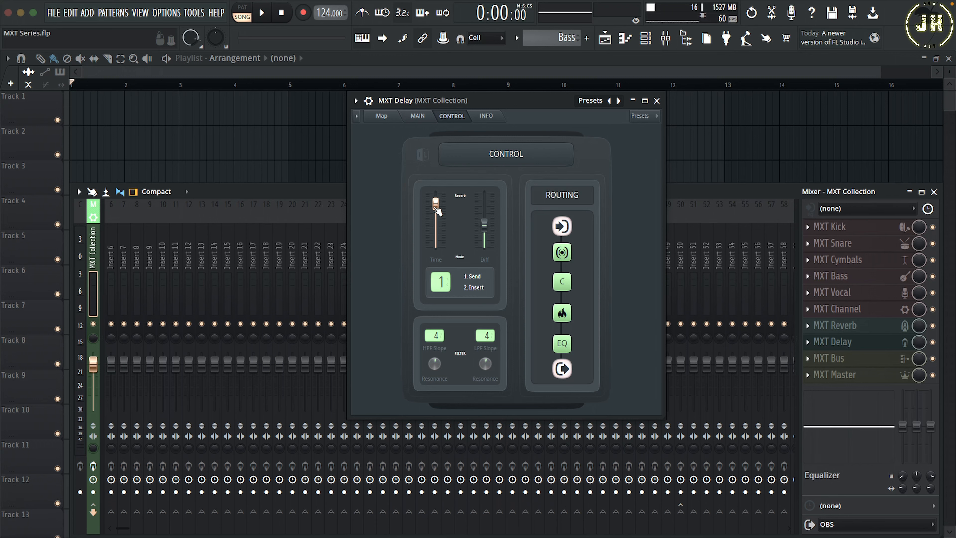
drag(435, 208, 435, 210)
drag(437, 282, 437, 274)
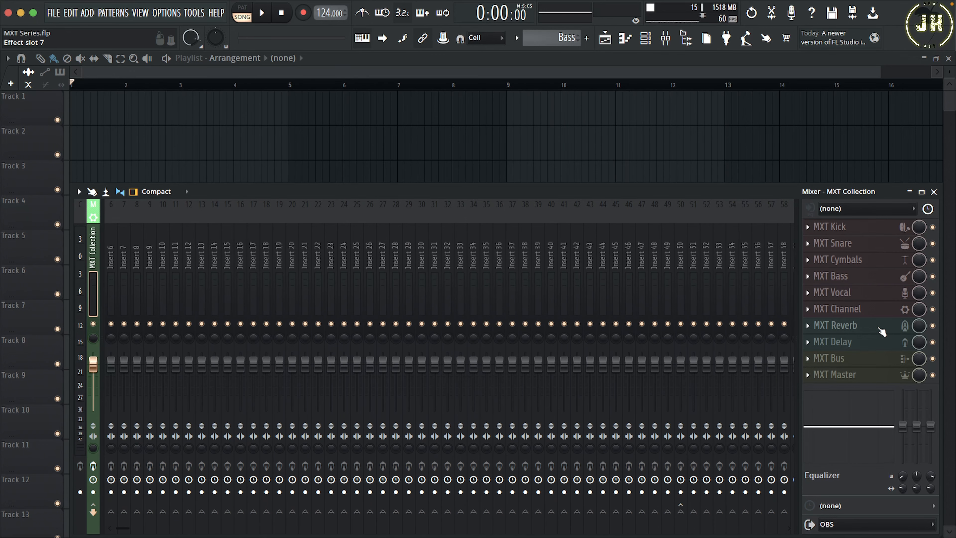
Open MXT Bus, try the high band's shape switch and the low band's gain, and bypass and re-enable the EQ.
click(866, 360)
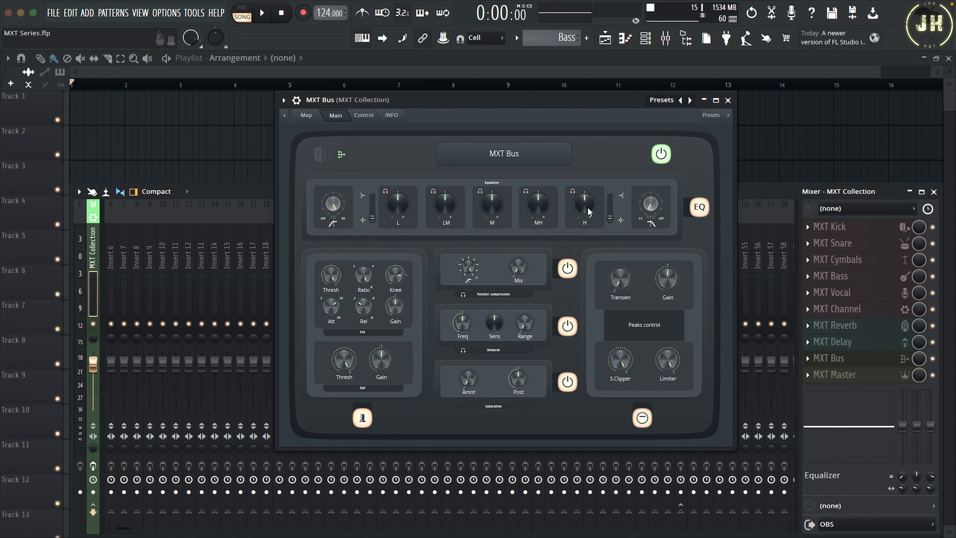
drag(610, 218, 610, 194)
drag(405, 210, 405, 183)
drag(402, 206, 402, 239)
click(701, 208)
click(701, 208)
Try MXT Bus's parallel compression mix, and bypass and re-enable the saturation, deharsh and parallel compression modules.
drag(522, 269, 522, 266)
click(568, 382)
click(569, 381)
click(572, 320)
click(573, 319)
click(569, 269)
click(569, 268)
Try MXT Bus's transient control, and bypass and re-enable the peaks control module and the whole plugin.
drag(625, 281, 625, 263)
click(650, 420)
click(650, 420)
click(669, 158)
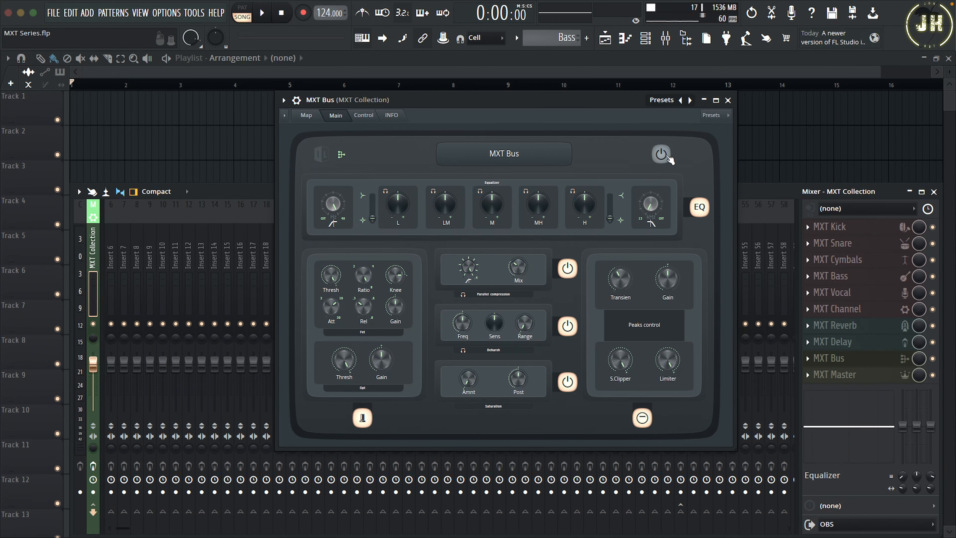
click(669, 156)
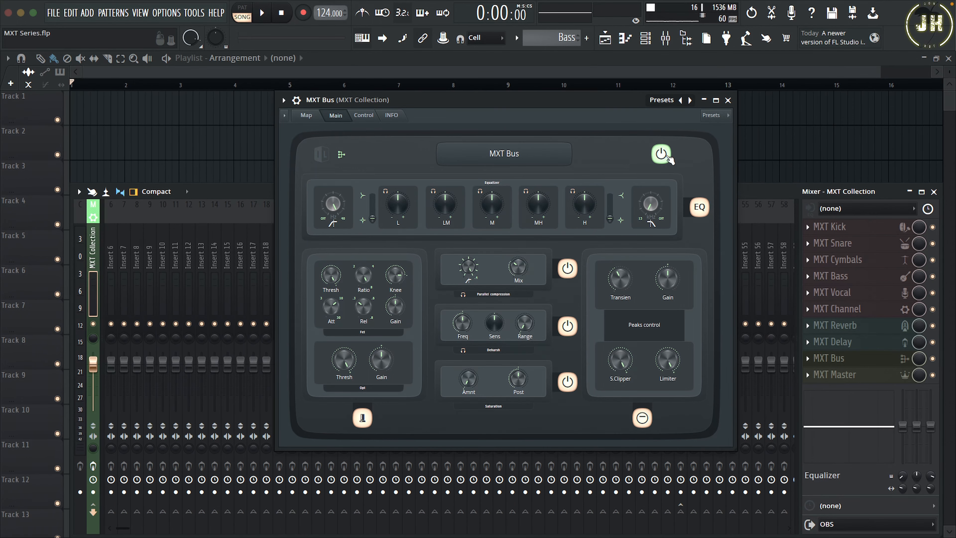
Adjust the bell width, saturation type and transient attack on MXT Bus's control page, and close the plugin.
click(364, 115)
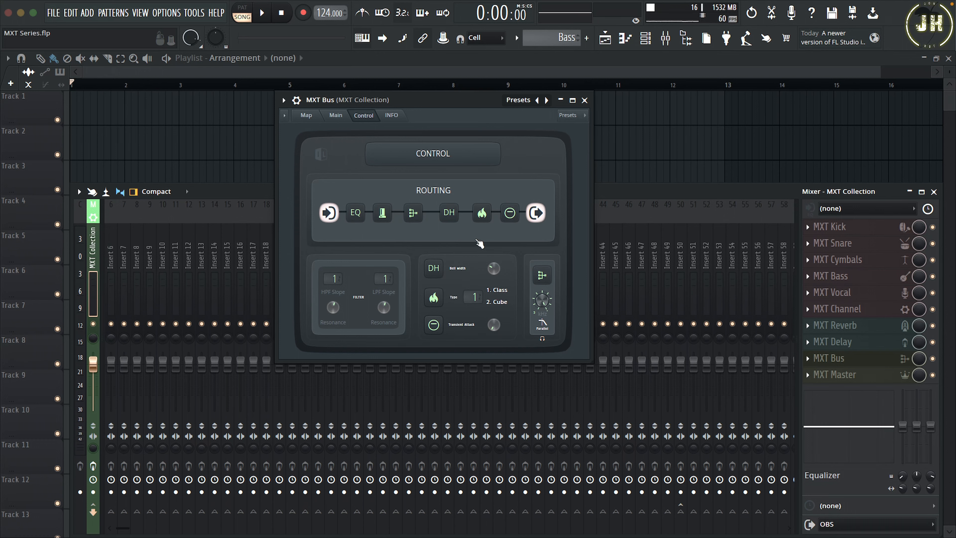
drag(494, 268, 494, 280)
drag(470, 297, 471, 297)
drag(487, 326, 488, 333)
click(585, 100)
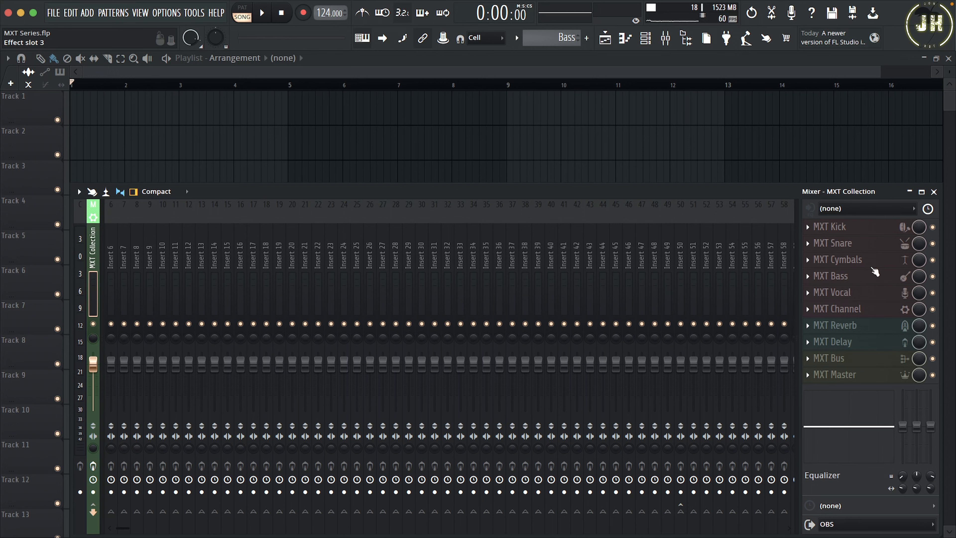
Open MXT Master, look over its loudness and control pages, and return to the clarity page.
click(850, 377)
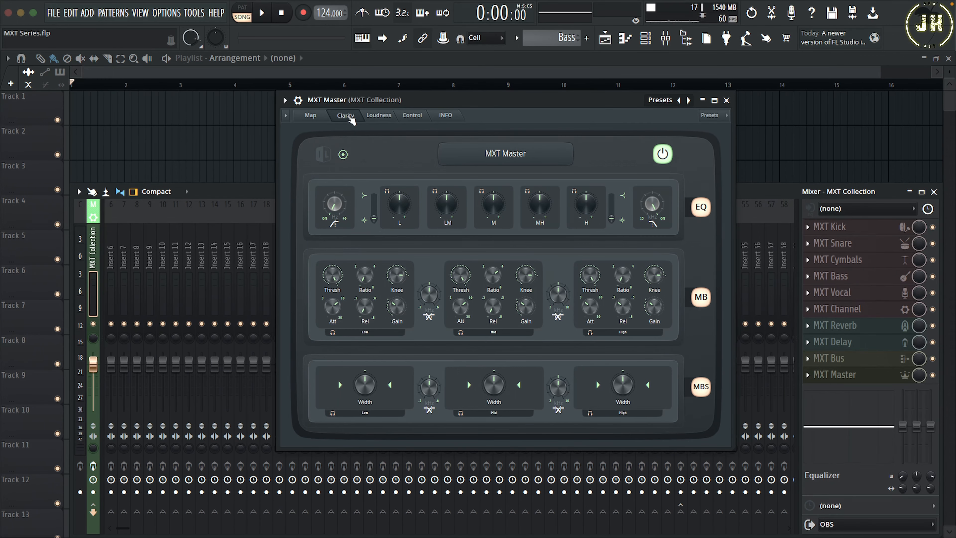
click(381, 117)
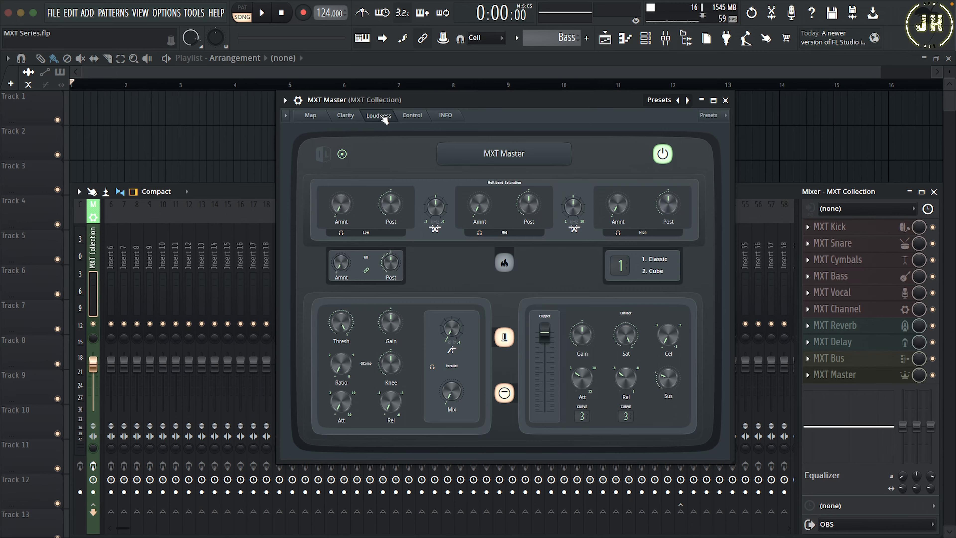
click(413, 117)
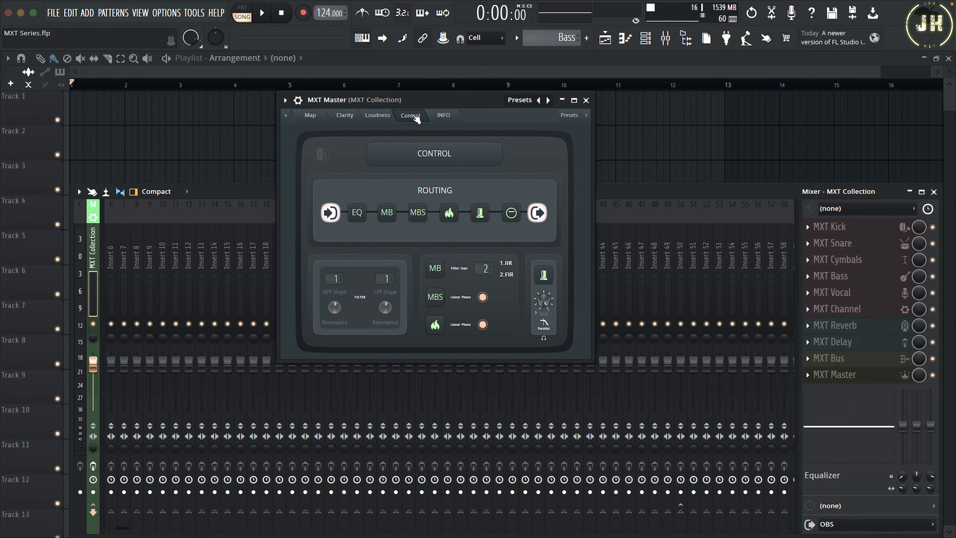
click(348, 117)
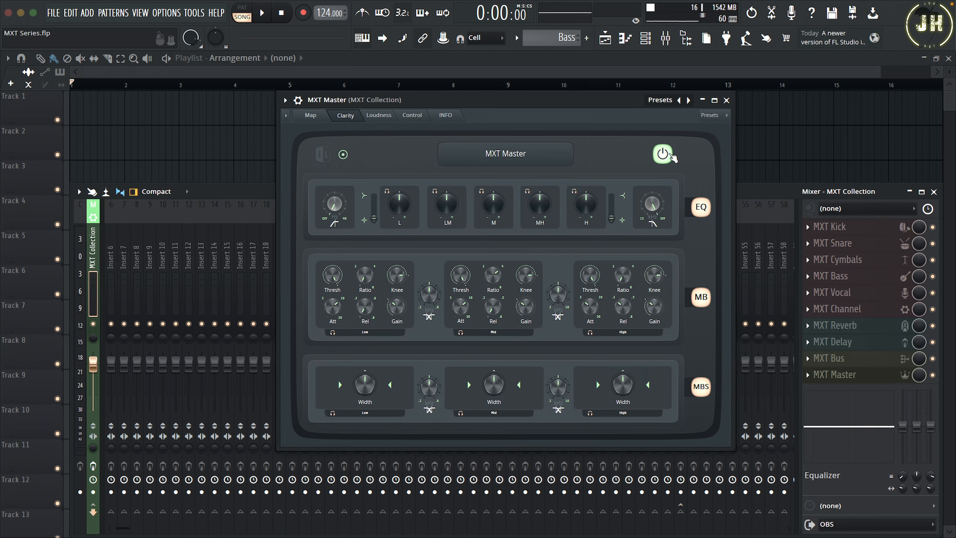
Bypass and re-enable MXT Master as a whole, and its EQ, MB and MBS modules individually.
click(662, 154)
click(670, 156)
click(703, 211)
click(703, 211)
click(702, 298)
click(701, 298)
click(702, 390)
click(701, 390)
Set the multiband saturation type to 2, Cube, on MXT Master's loudness page, and switch the saturation module on and off.
click(387, 116)
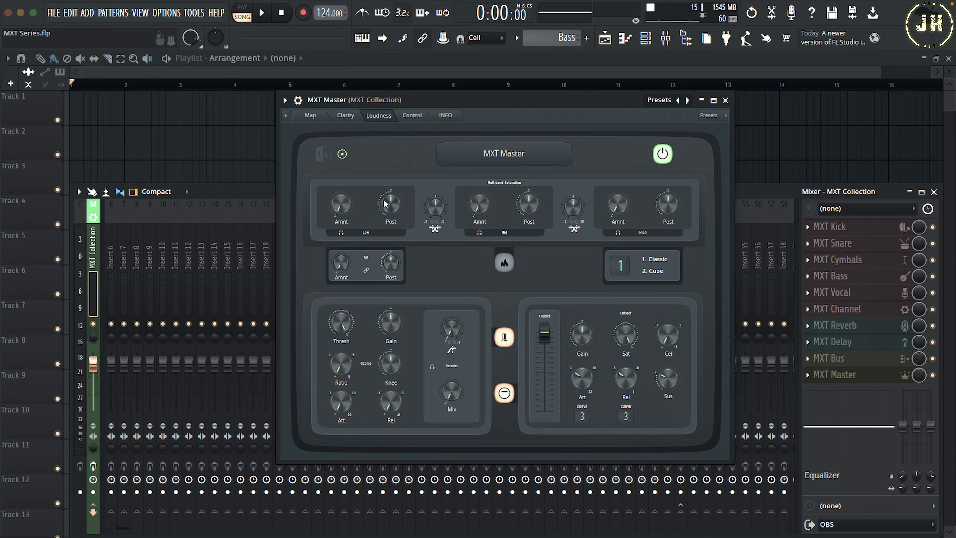
mouse_move(342, 206)
mouse_down()
mouse_move(342, 188)
mouse_move(341, 206)
mouse_up()
drag(614, 265, 614, 258)
click(509, 265)
click(509, 265)
Try the parallel compression mix and the compressor bypass in MXT Master, and lower the clipper fader slightly.
drag(457, 395, 457, 372)
click(505, 338)
click(506, 338)
drag(551, 336, 552, 351)
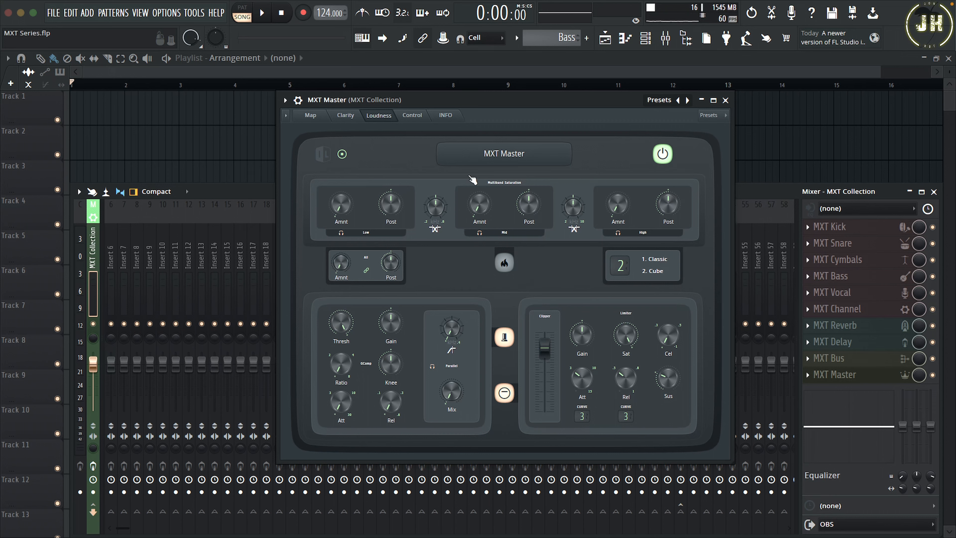
Switch MXT Master to its control page to view the controls there.
click(418, 117)
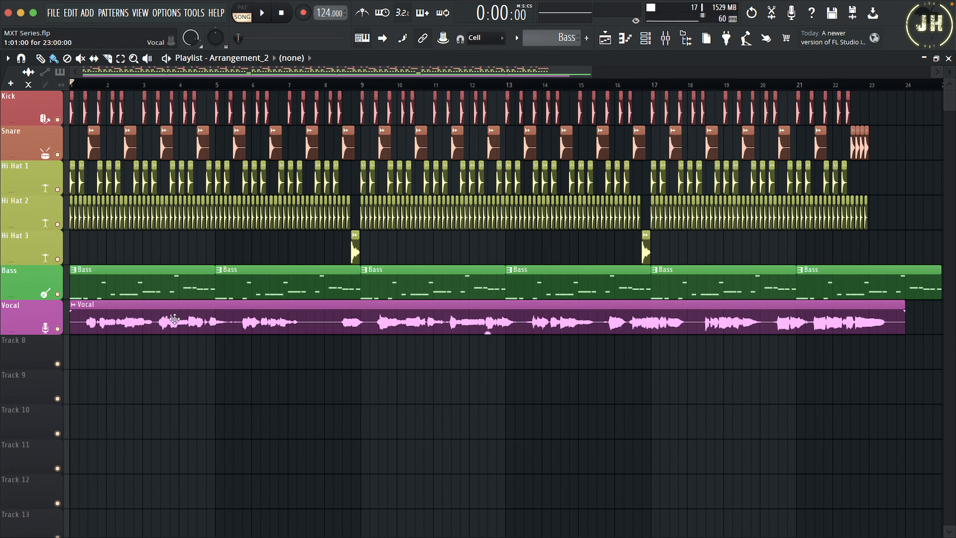
Show the mixer and look through the effect slots of the Kick, Snare, Cymbals, Bass and Vocal tracks.
key(F9)
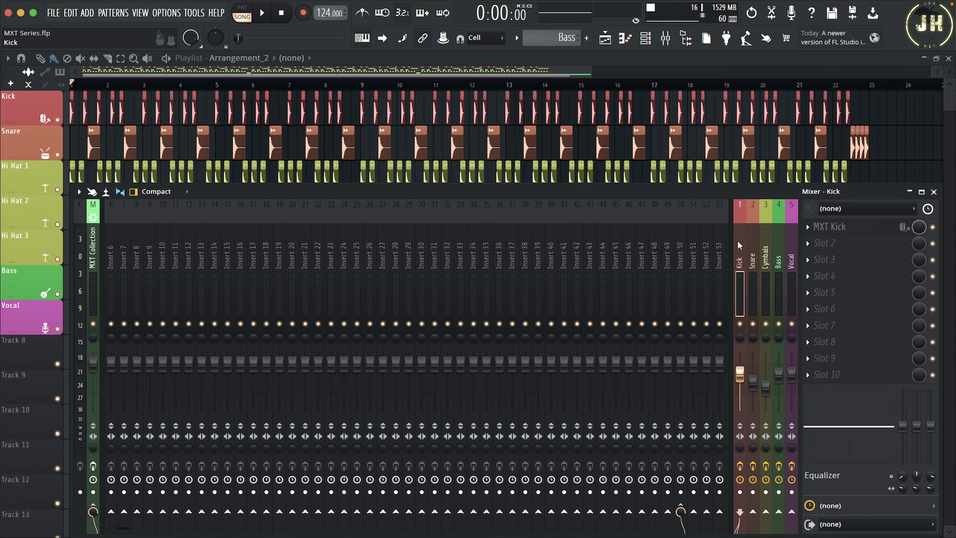
click(755, 245)
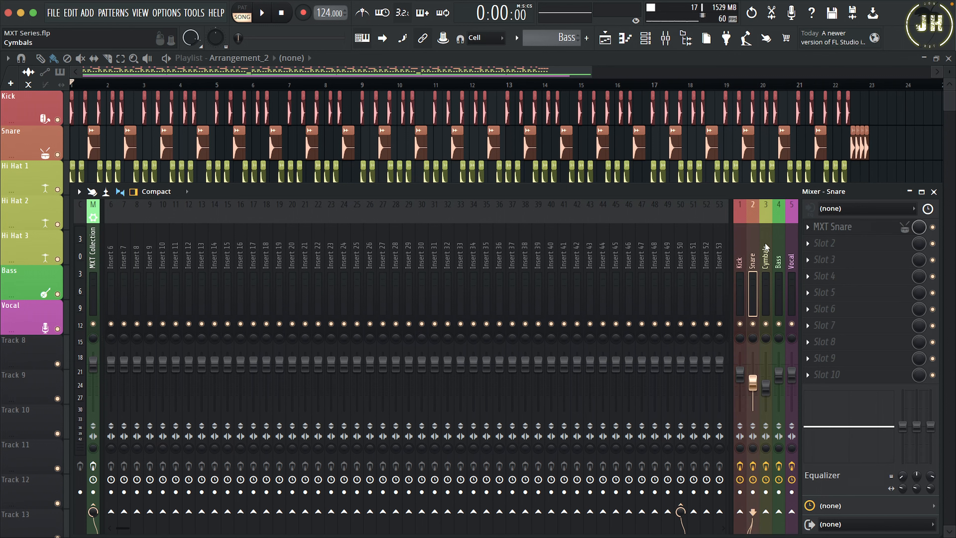
click(765, 243)
click(776, 244)
click(791, 245)
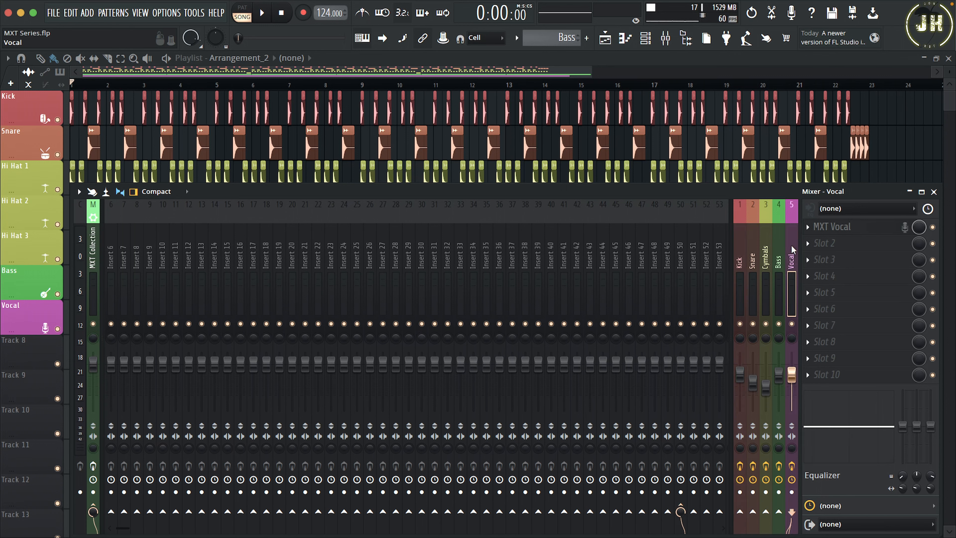
Solo the Kick mixer track, open its MXT Kick plugin, and start song playback.
click(743, 326)
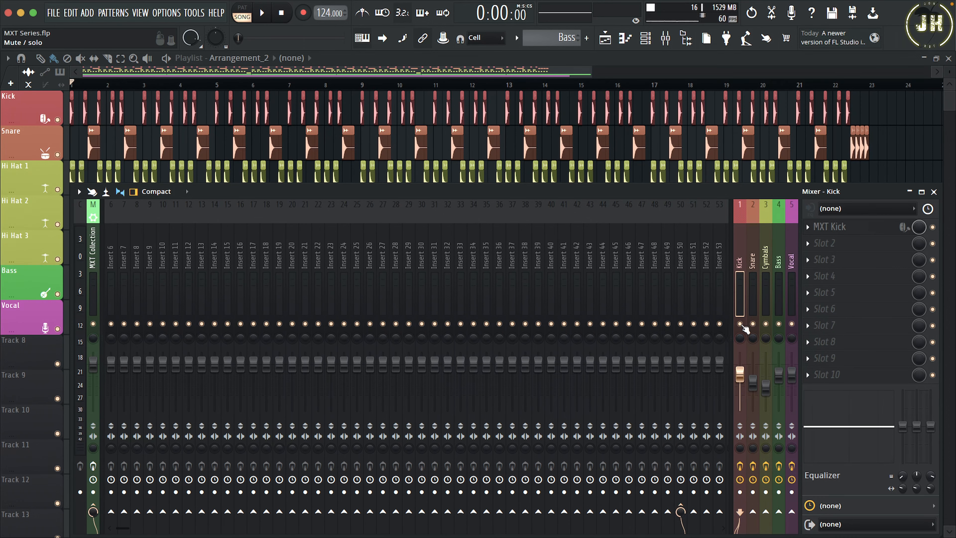
right_click(744, 326)
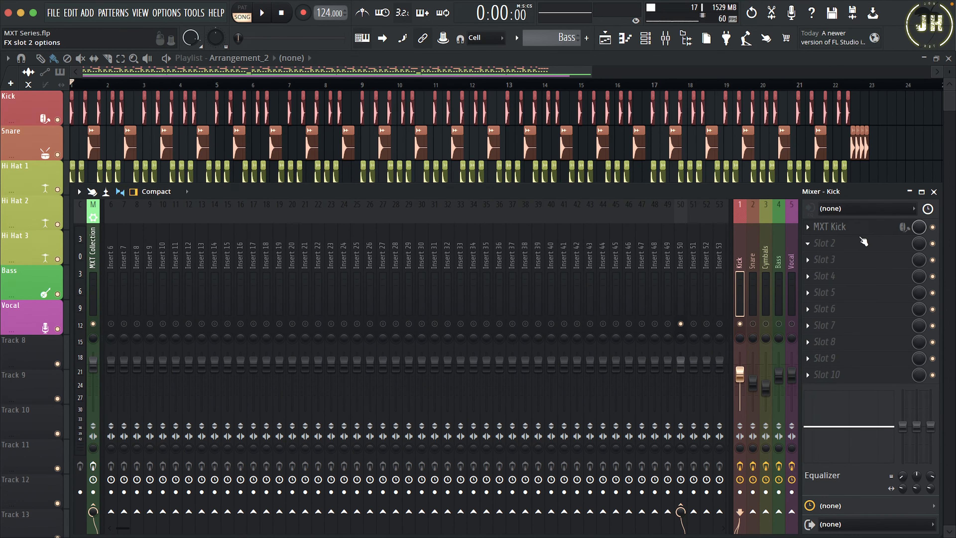
click(856, 230)
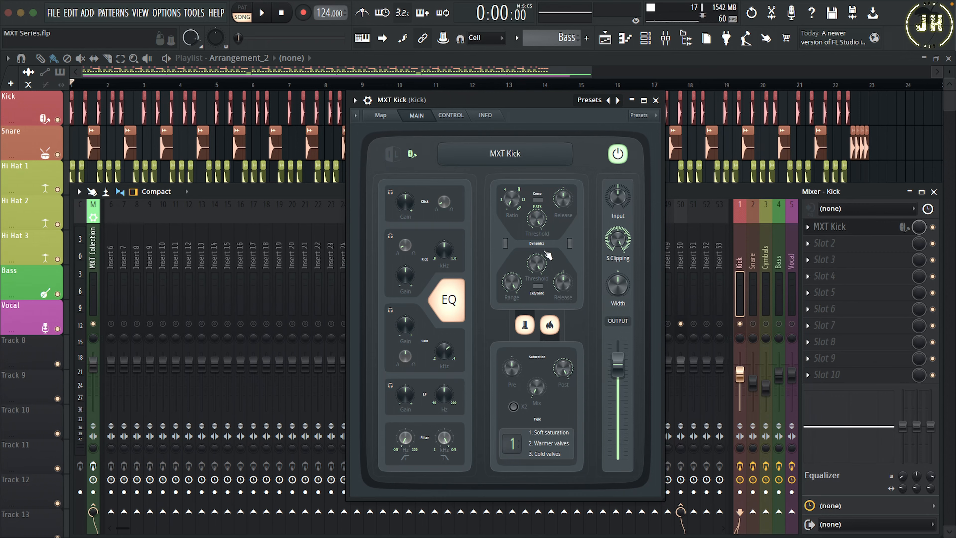
key(space)
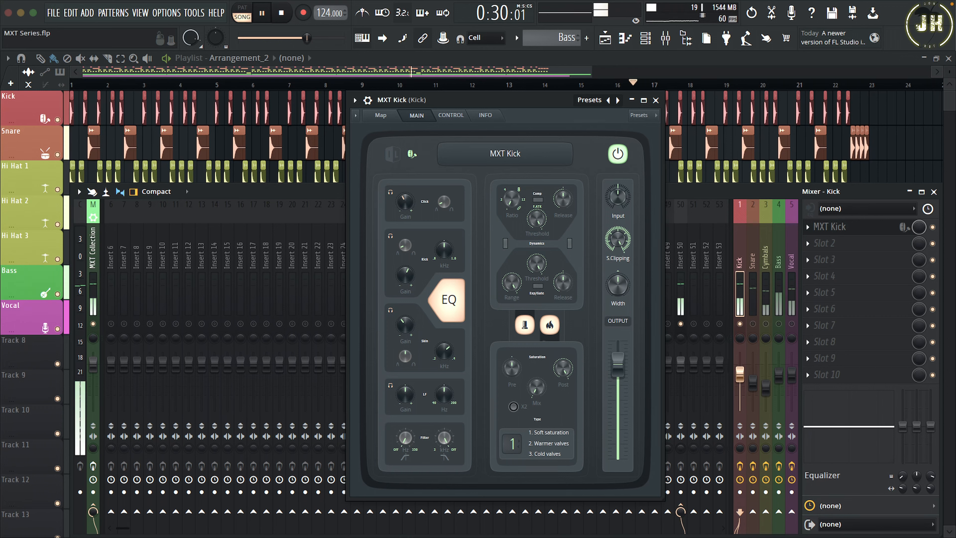
Compare MXT Kick's EQ module off and on while the soloed kick plays, leaving it enabled.
click(453, 301)
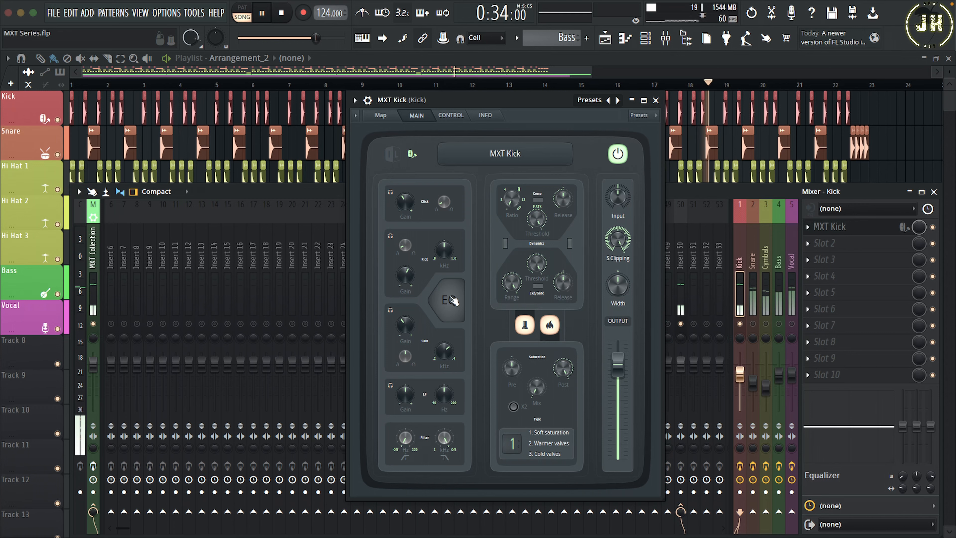
click(451, 301)
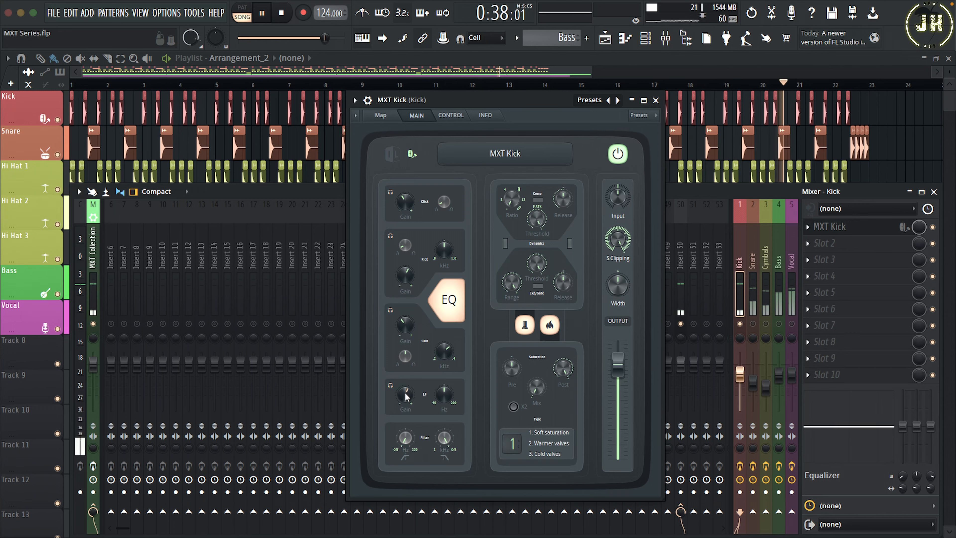
click(447, 302)
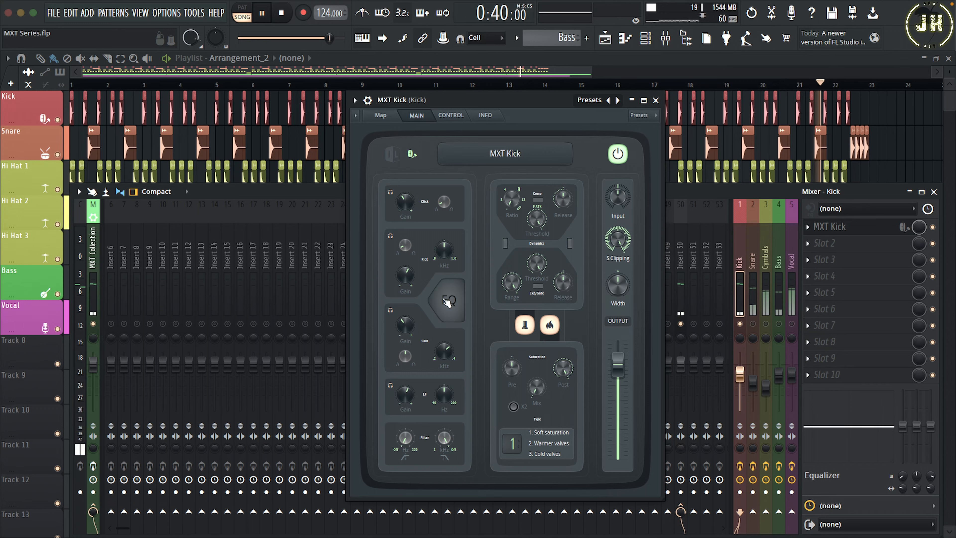
key(space)
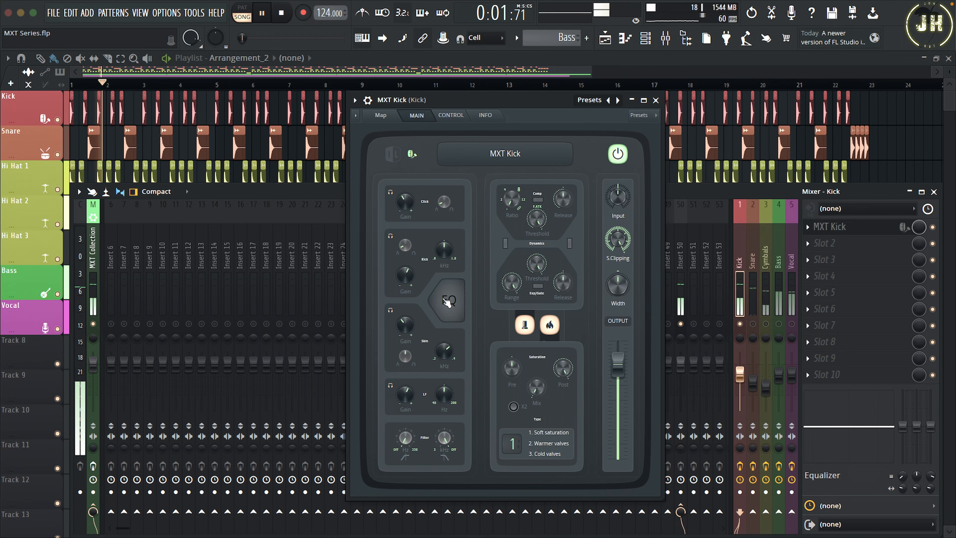
click(447, 301)
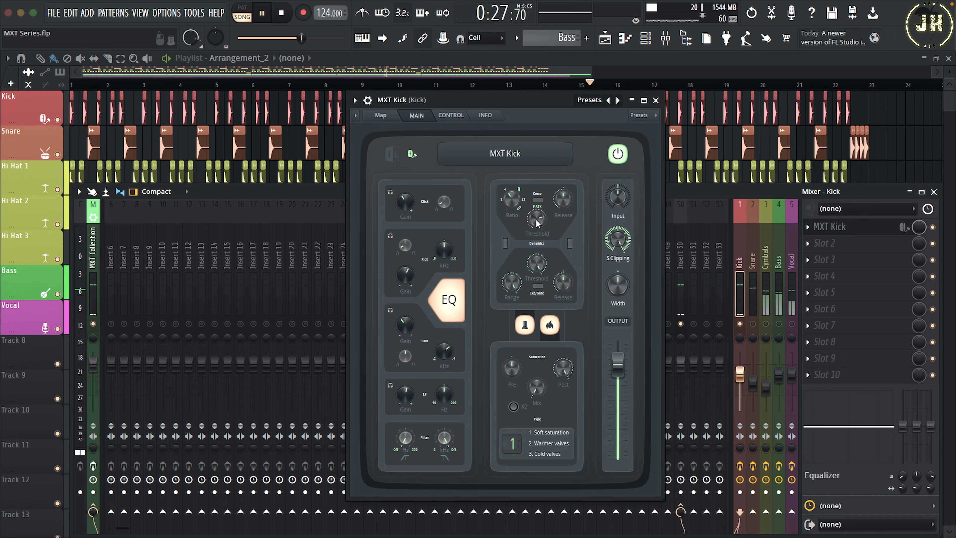
Adjust the expander/gate threshold in MXT Kick's dynamics section during playback, and check the dynamics module's bypass.
click(525, 326)
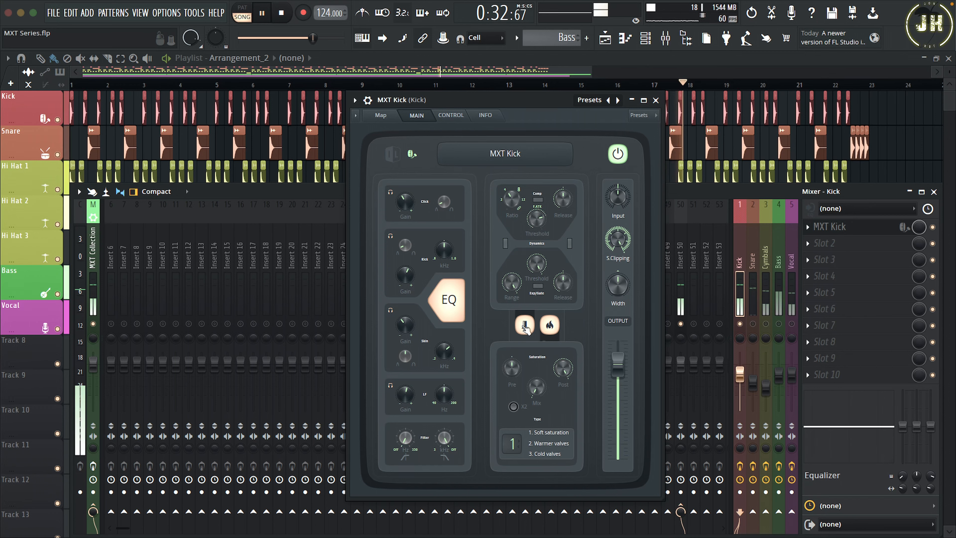
click(539, 288)
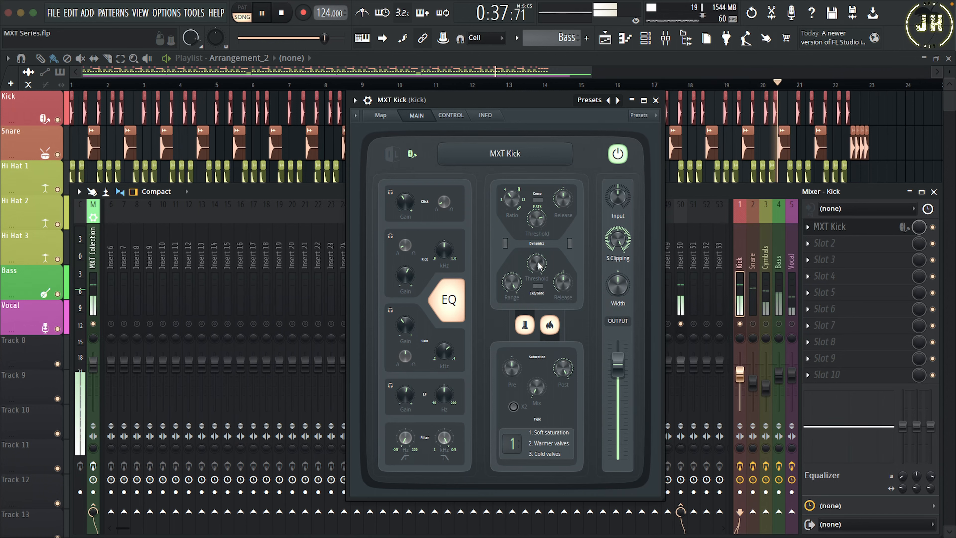
drag(538, 264, 538, 268)
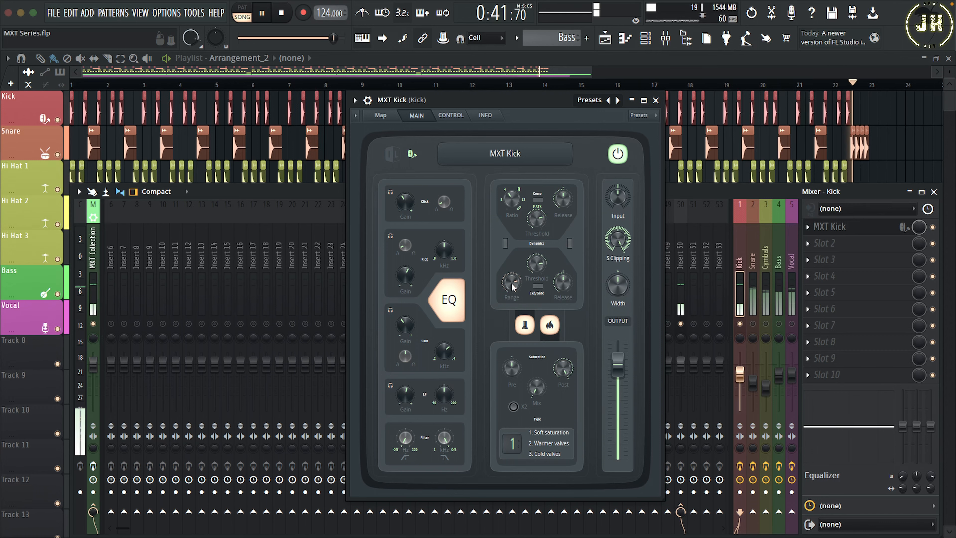
key(space)
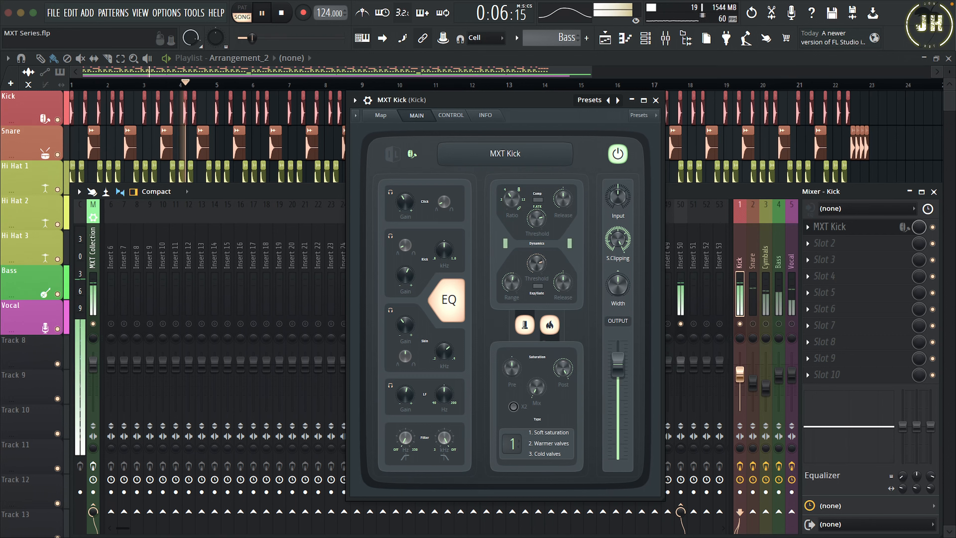
click(527, 326)
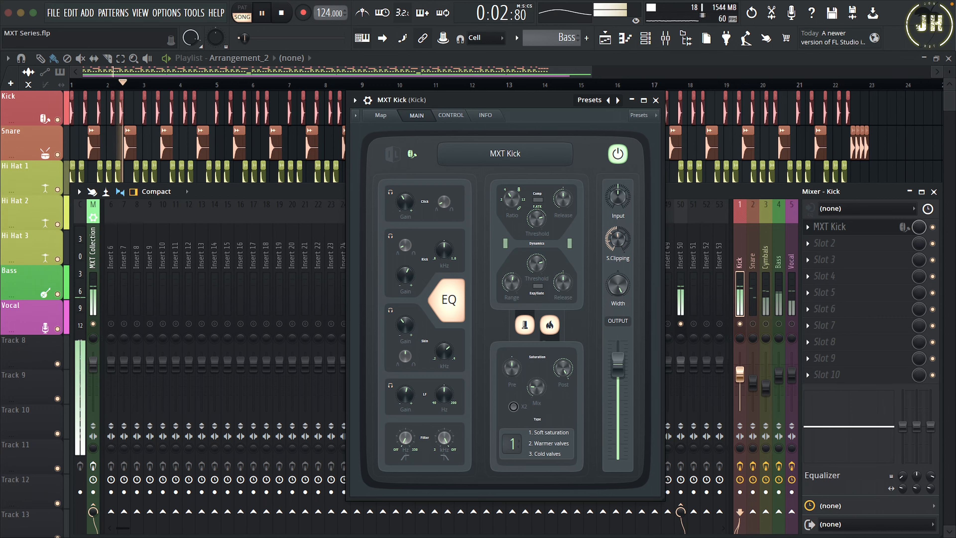
Raise MXT Kick's output, bypass and re-enable the plugin to compare levels, and bring the output back down to match.
drag(619, 367, 619, 355)
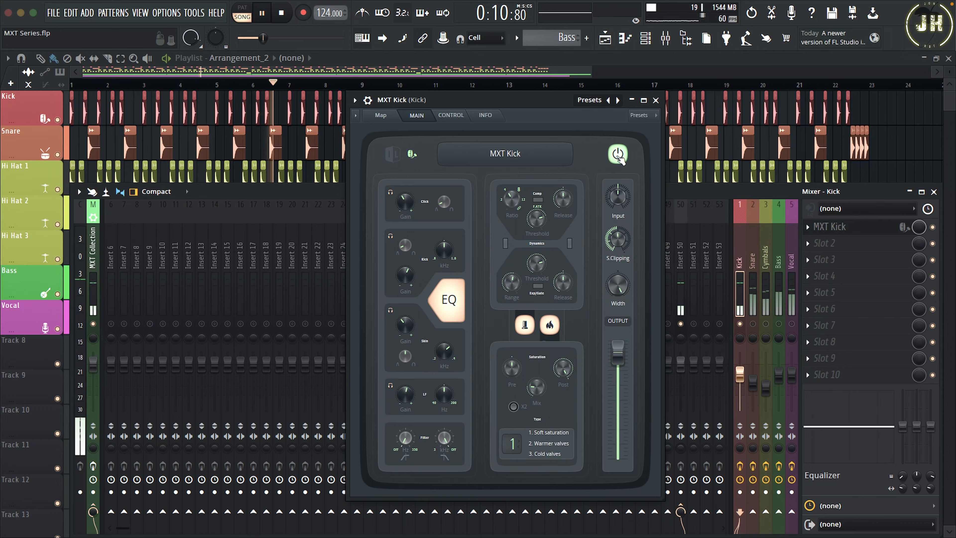
click(619, 157)
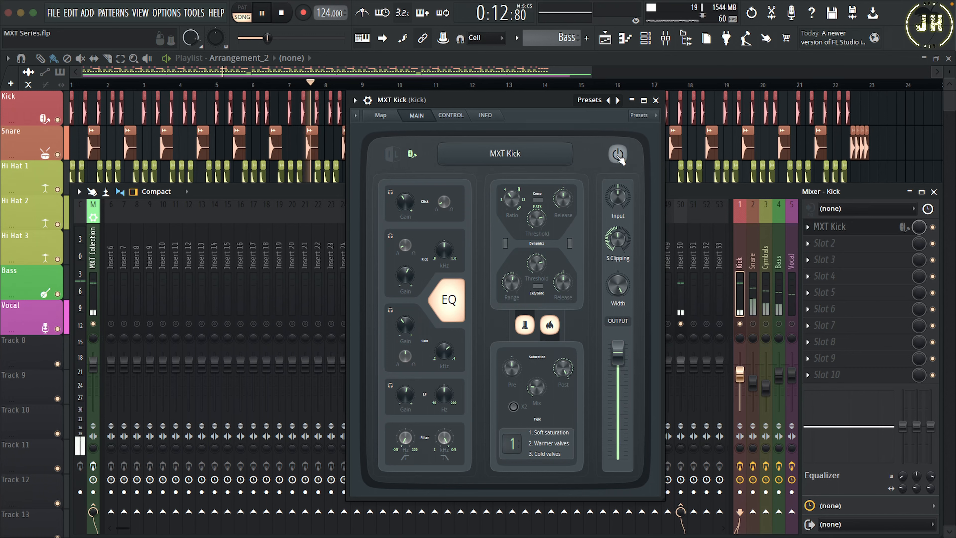
click(619, 158)
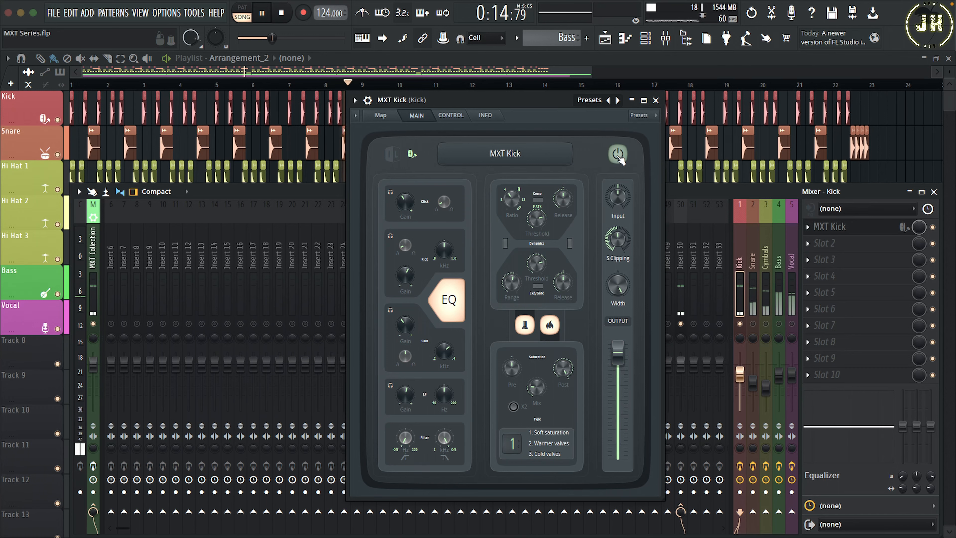
drag(617, 354, 618, 355)
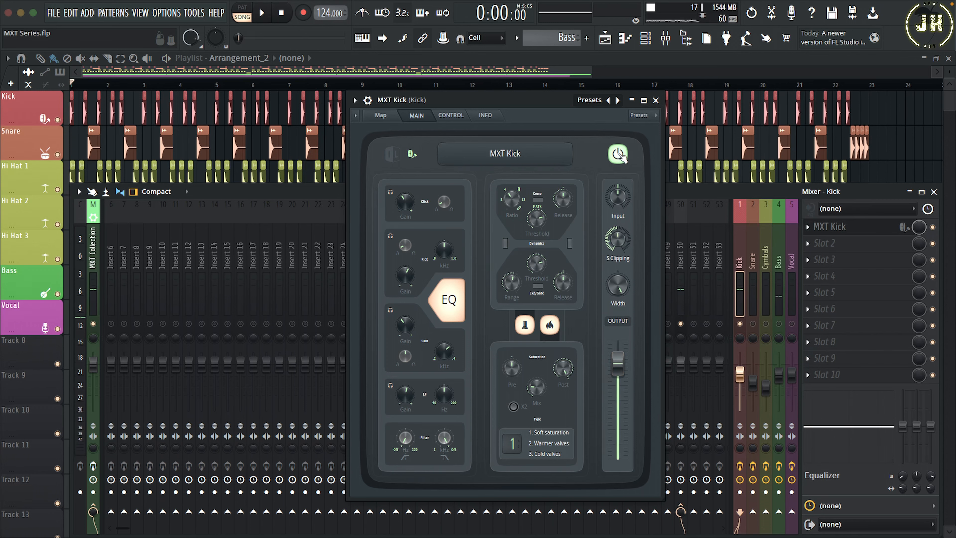
Play the kick with MXT Kick on, off and on again, and close the plugin and stop playback.
key(space)
key(space)
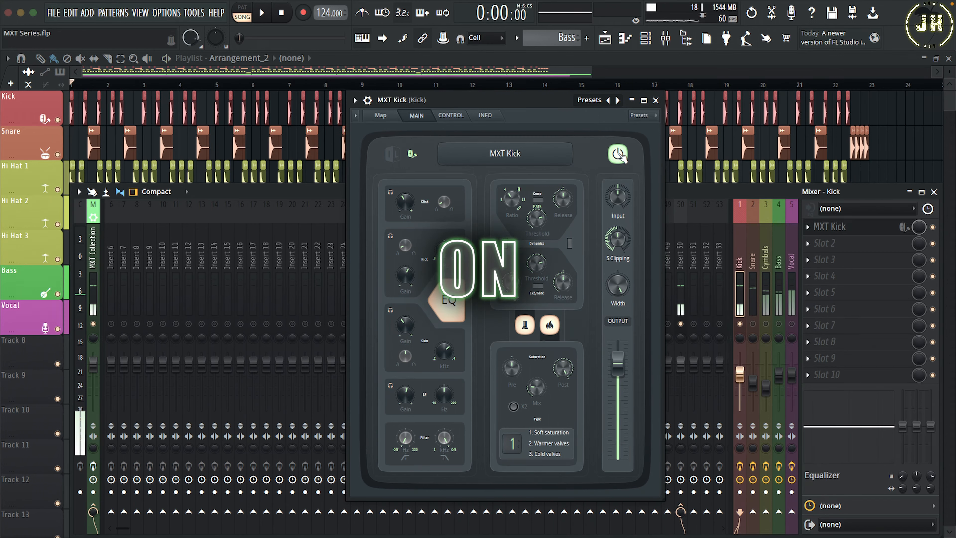
click(618, 154)
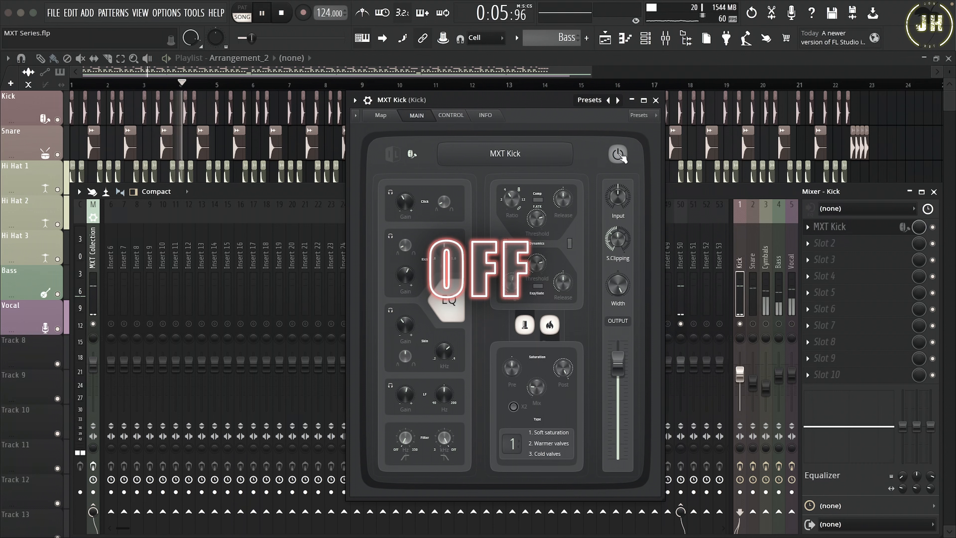
click(619, 155)
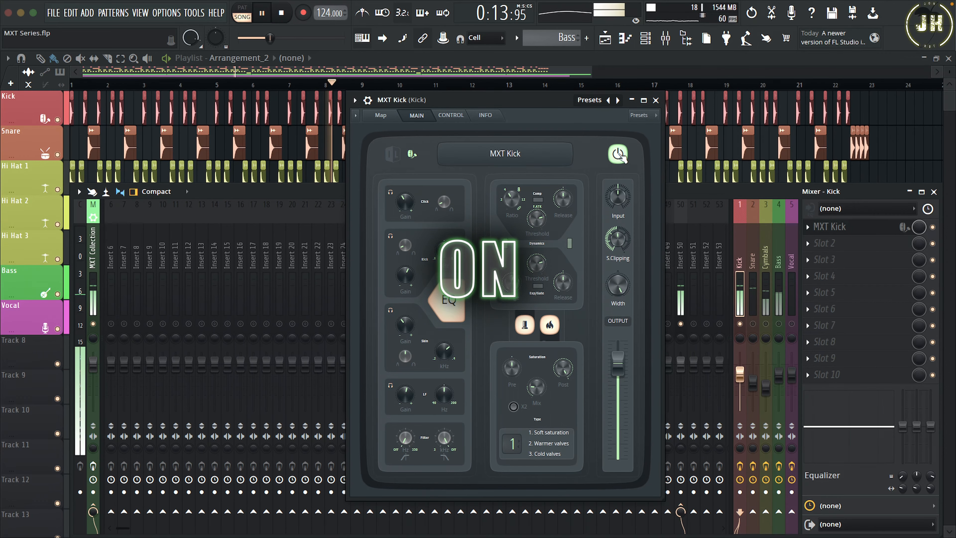
click(656, 100)
key(space)
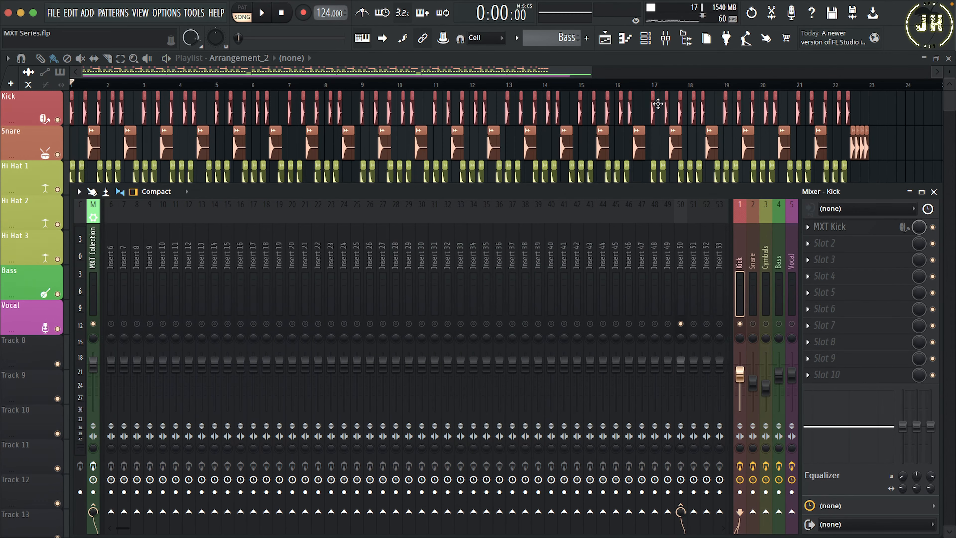
Solo the Snare track with MXT Snare open, and compare the plugin's EQ module off and on during playback.
click(758, 328)
key(space)
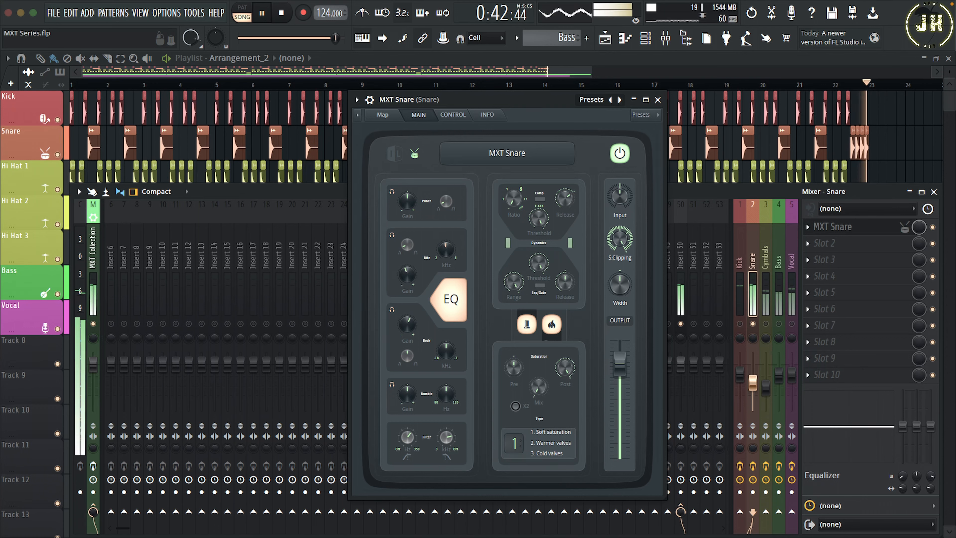
key(space)
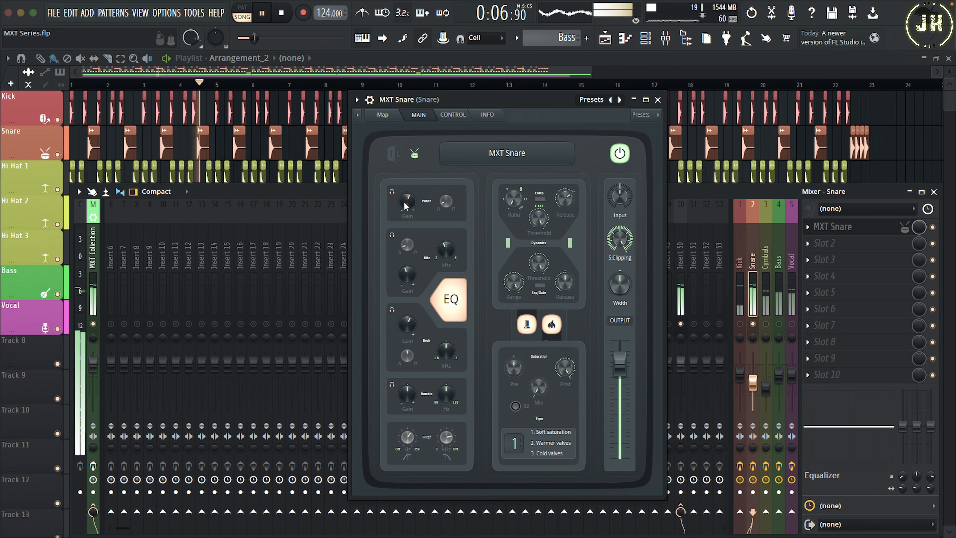
click(455, 300)
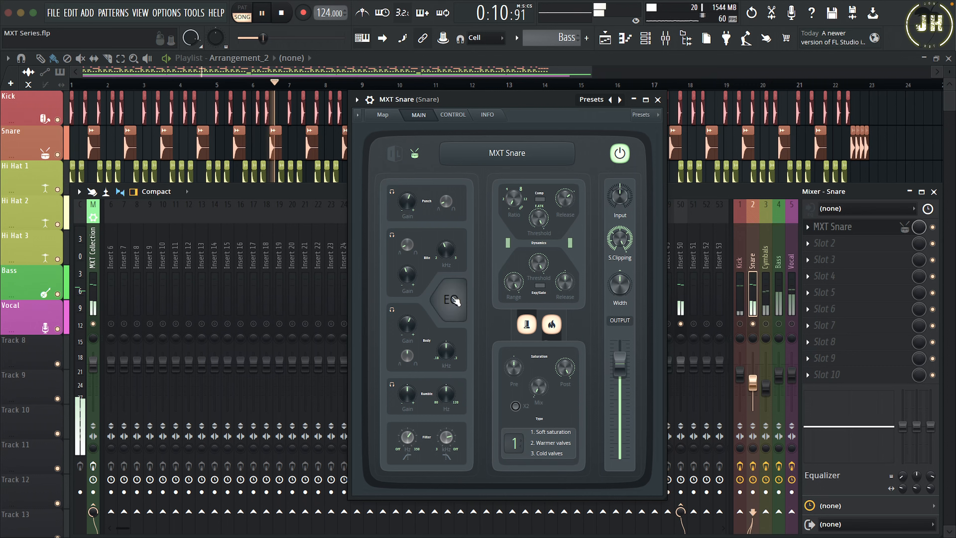
click(454, 299)
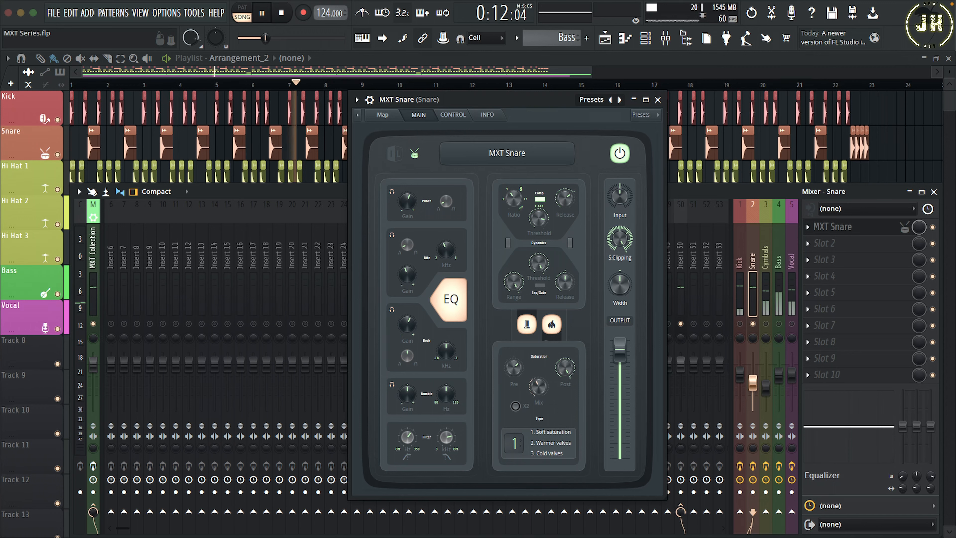
Set MXT Snare's saturation type to 3, Cold valves, raise its output slightly, and stop playback.
drag(514, 444, 514, 436)
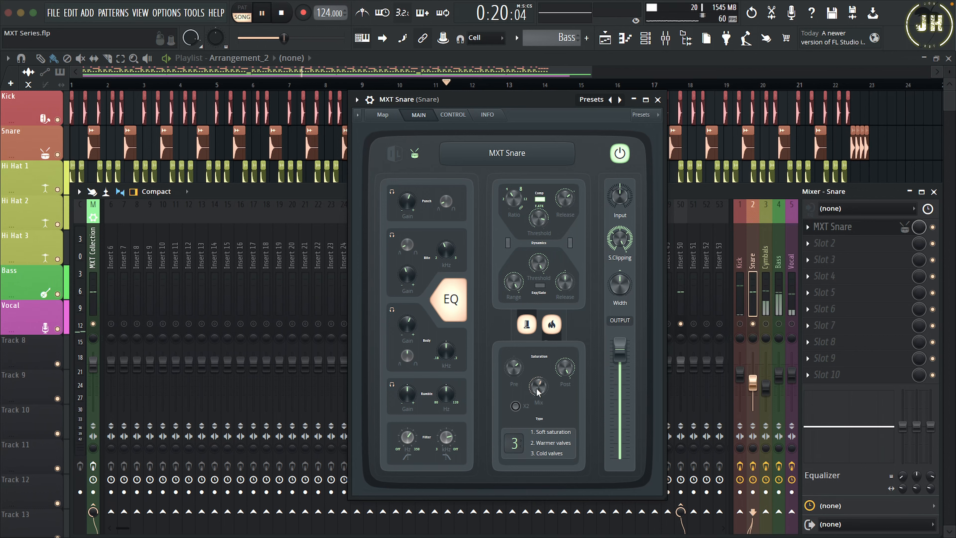
drag(620, 354, 620, 348)
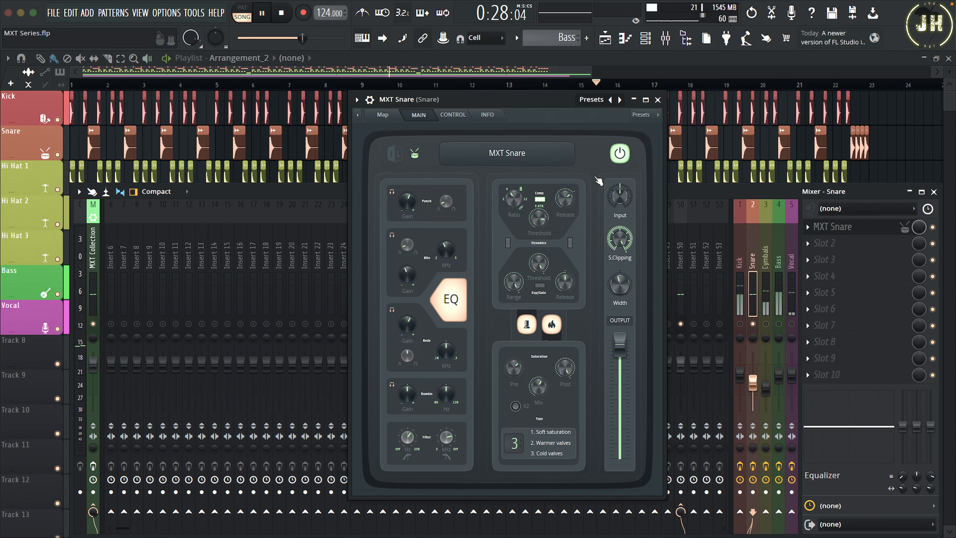
key(space)
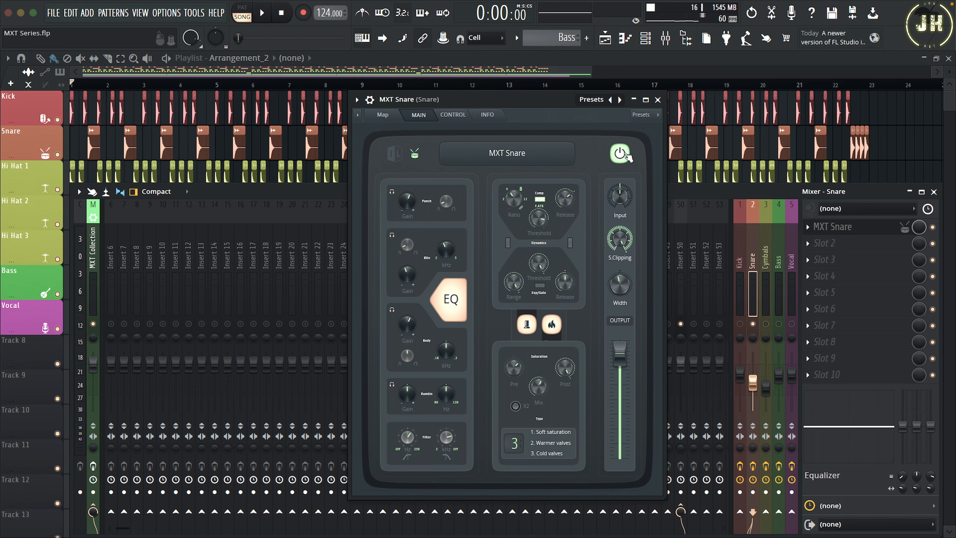
Play the soloed snare with MXT Snare bypassed, and re-enable the plugin to compare the sound.
click(620, 154)
key(space)
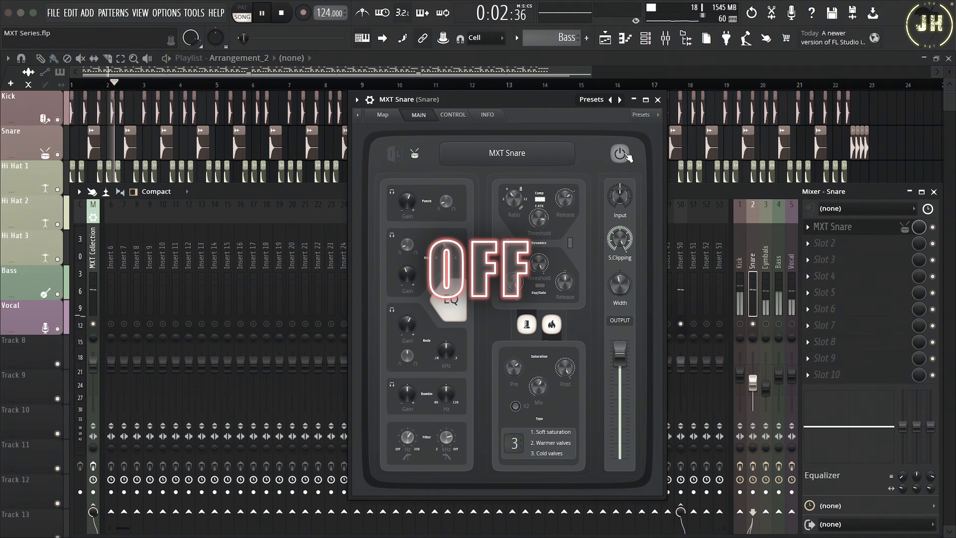
click(626, 154)
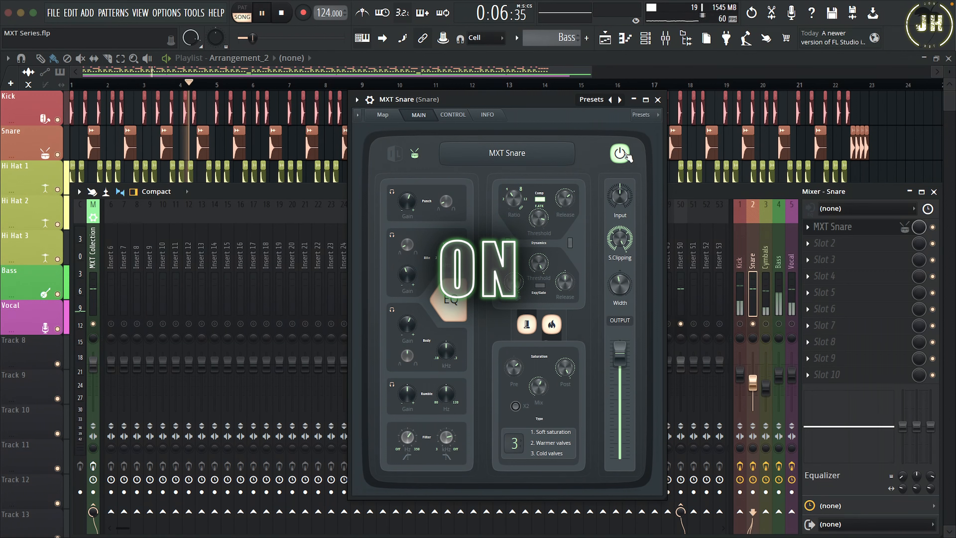
Play the soloed snare with MXT Snare off and on again, and close the plugin and stop playback.
click(626, 155)
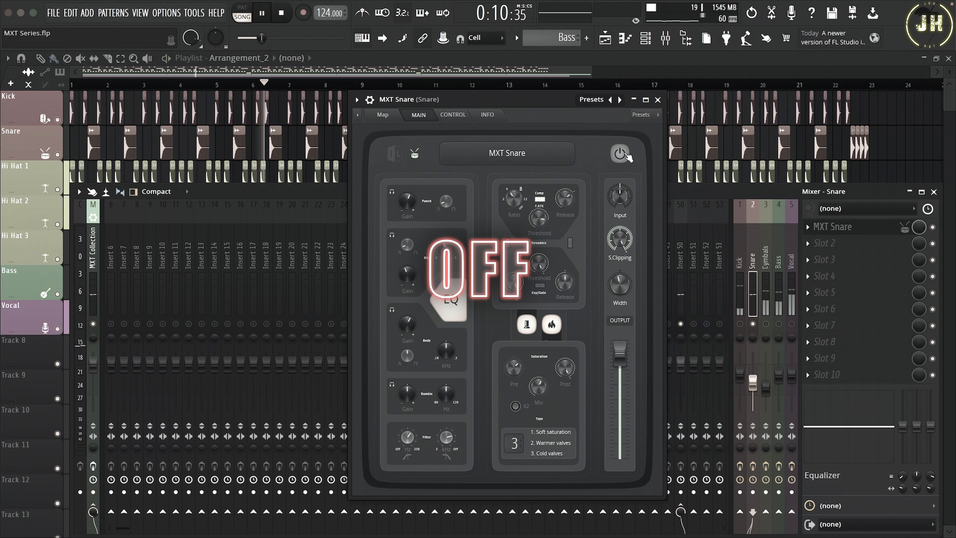
click(627, 155)
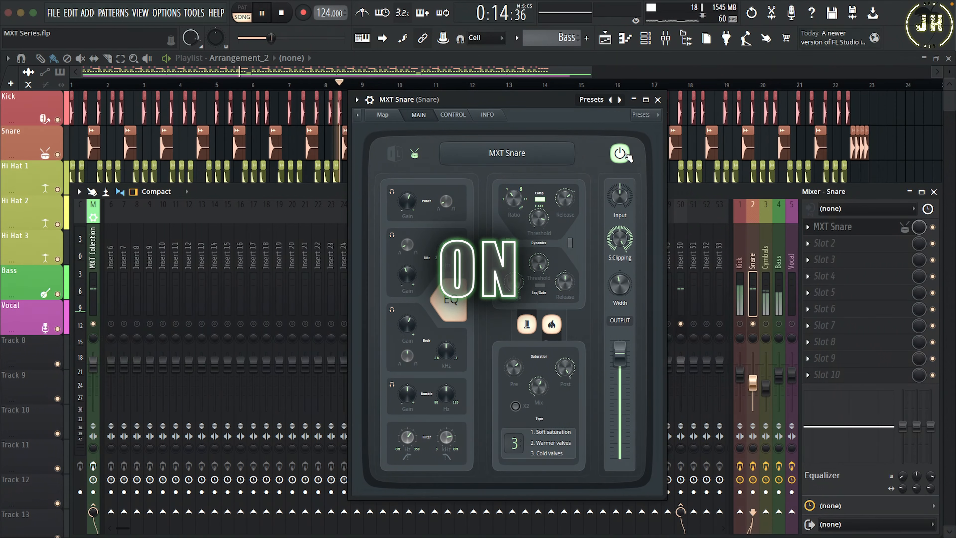
click(657, 100)
key(space)
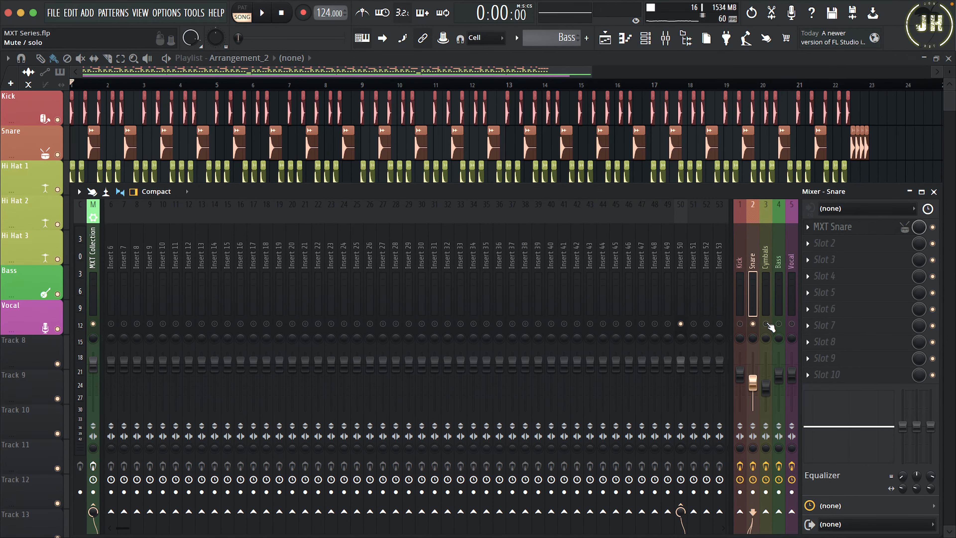
Play the soloed Cymbals track and open its MXT Cymbals plugin from the mixer.
key(space)
click(766, 249)
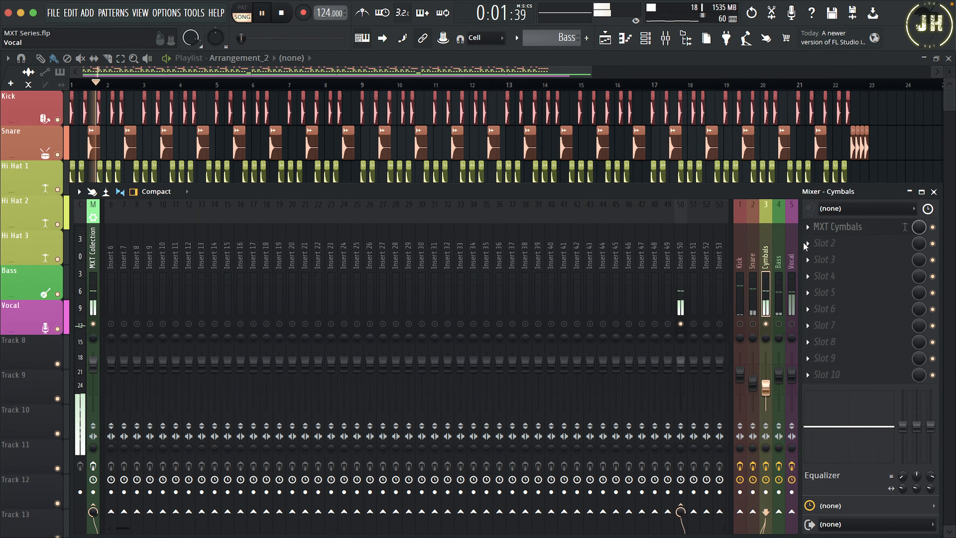
click(838, 227)
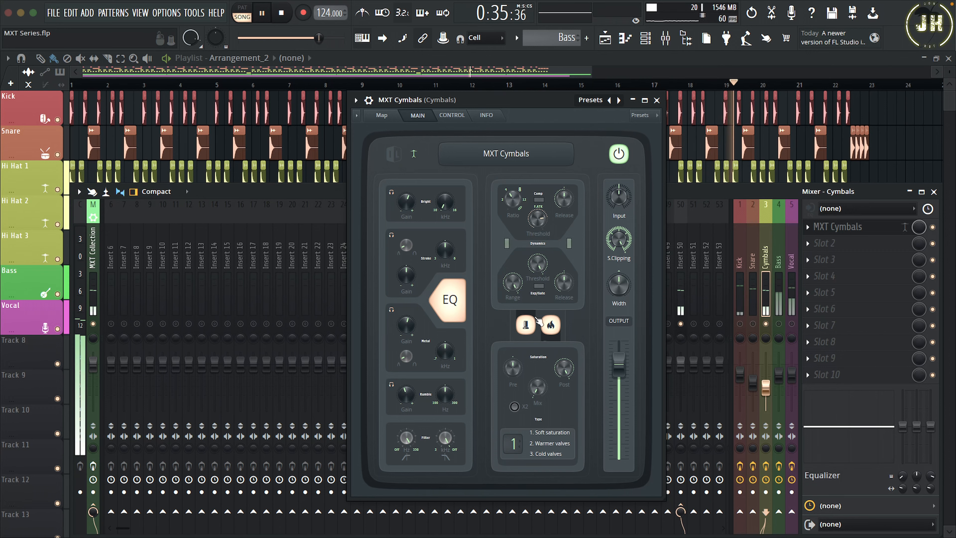
Compare MXT Cymbals' dynamics module off and on during playback.
click(526, 325)
click(526, 325)
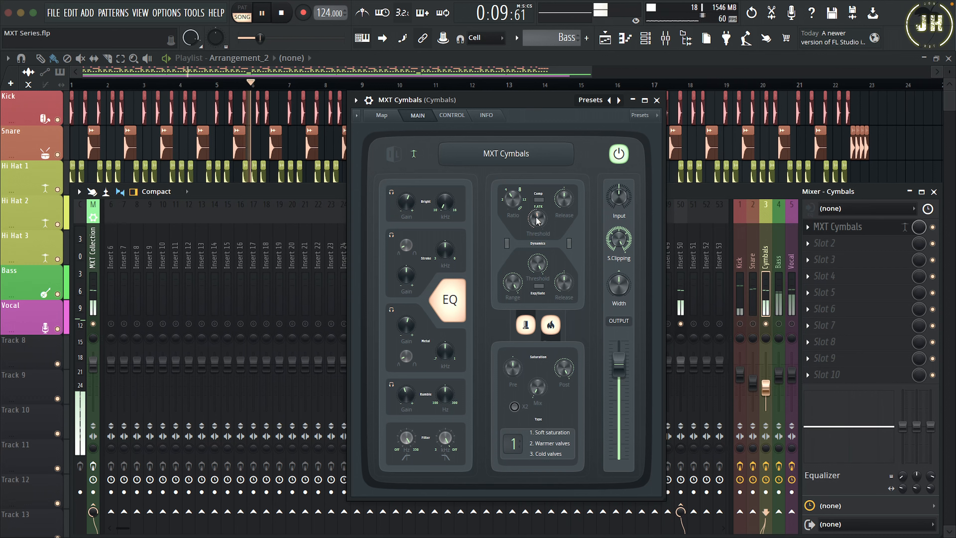
click(527, 326)
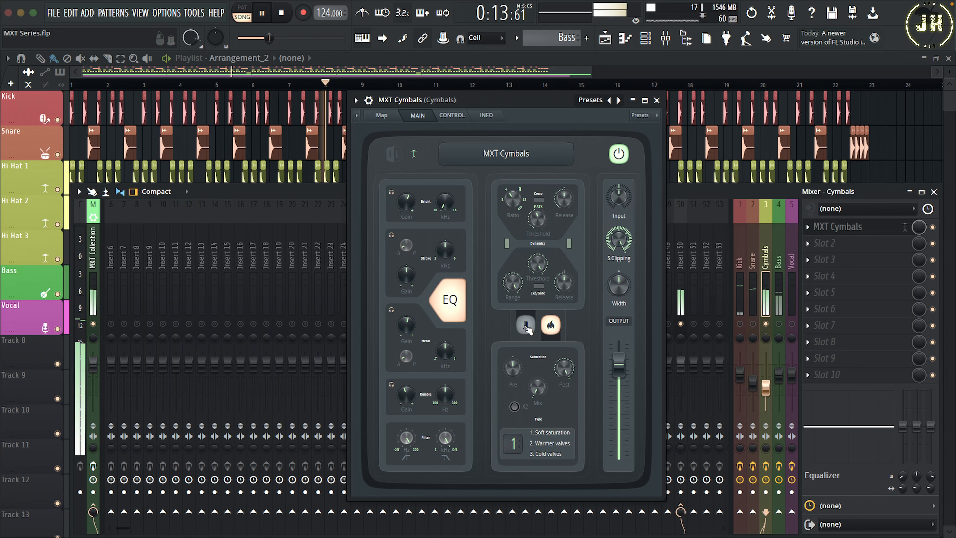
click(526, 326)
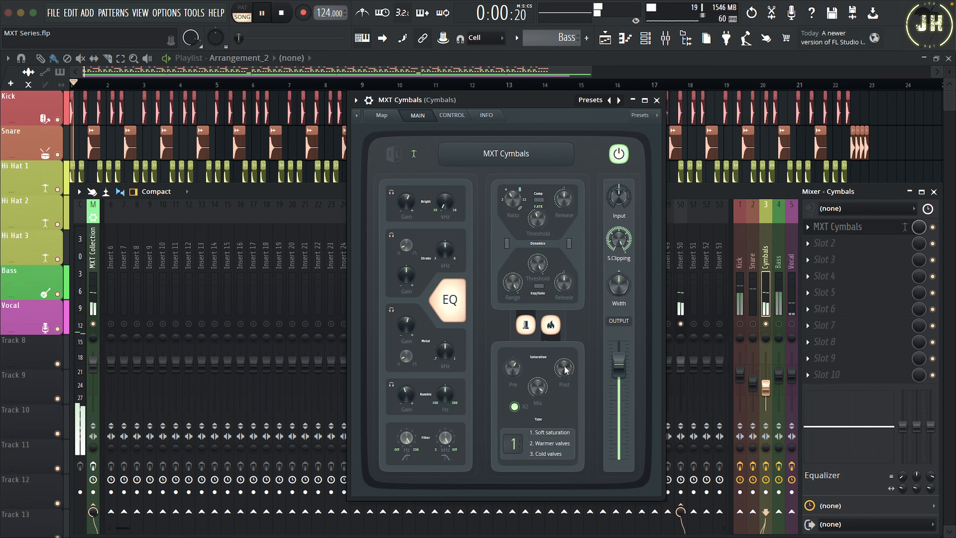
Compare MXT Cymbals' saturation module off and on, and stop playback.
click(551, 325)
click(551, 326)
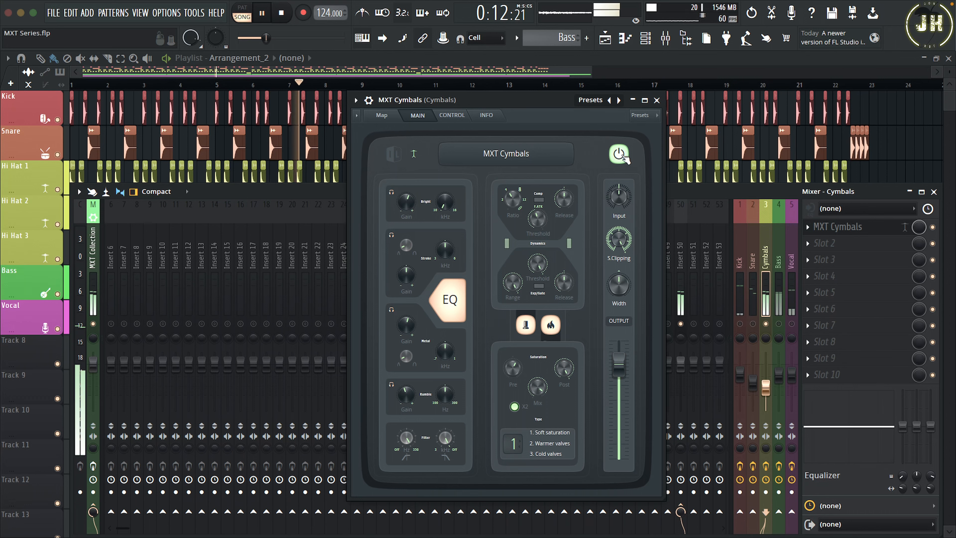
key(space)
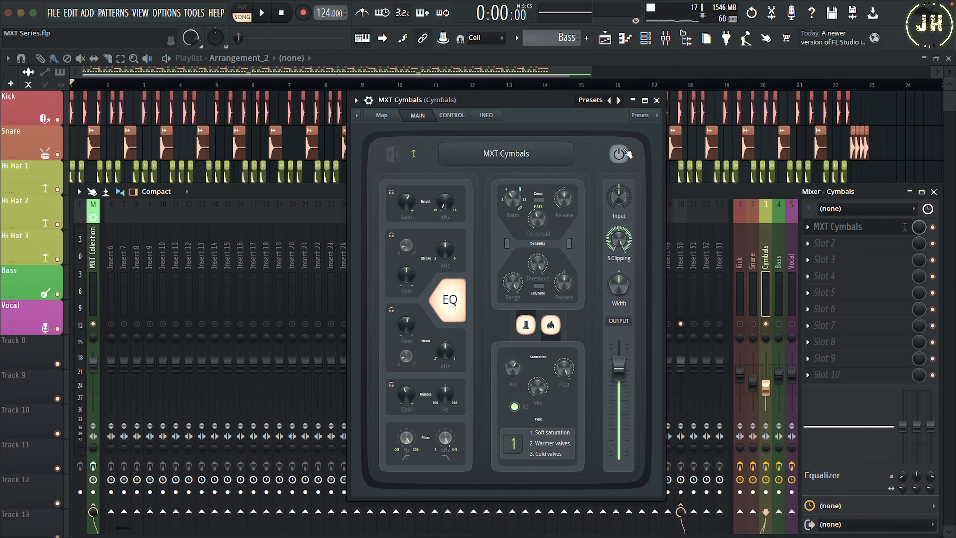
Play the soloed cymbals with MXT Cymbals off, on and off again to compare the sound.
key(space)
click(619, 154)
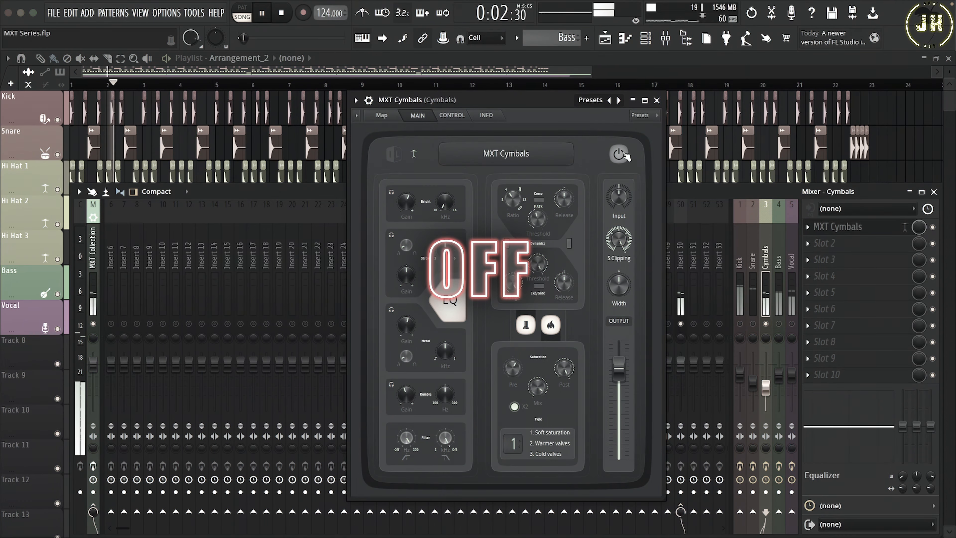
click(621, 153)
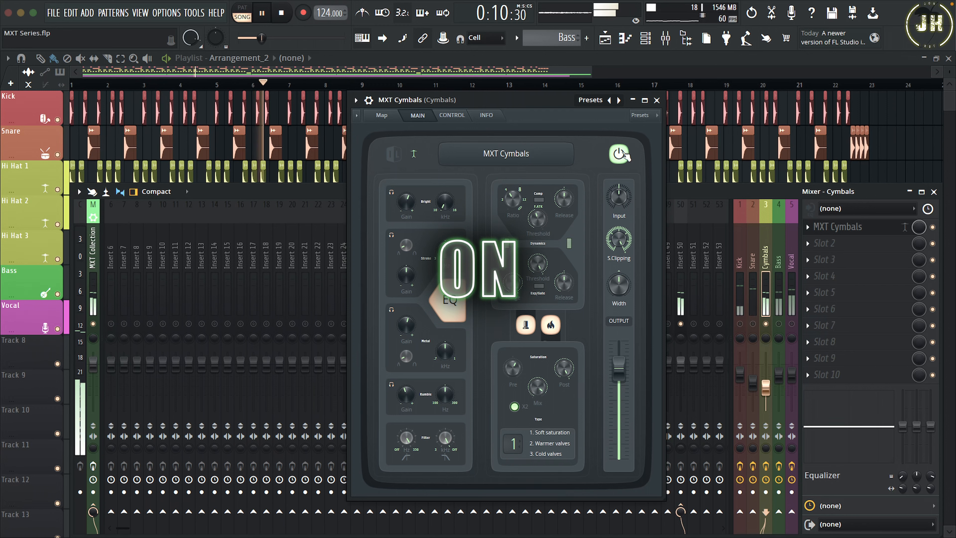
click(620, 155)
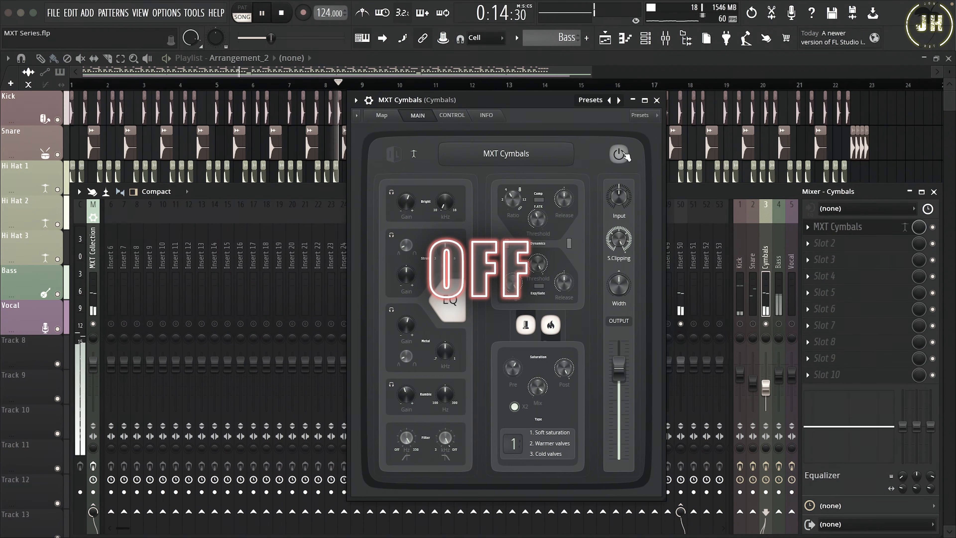
Solo the Bass track and raise the Brilliance gain in MXT Bass slightly during playback.
right_click(780, 324)
key(space)
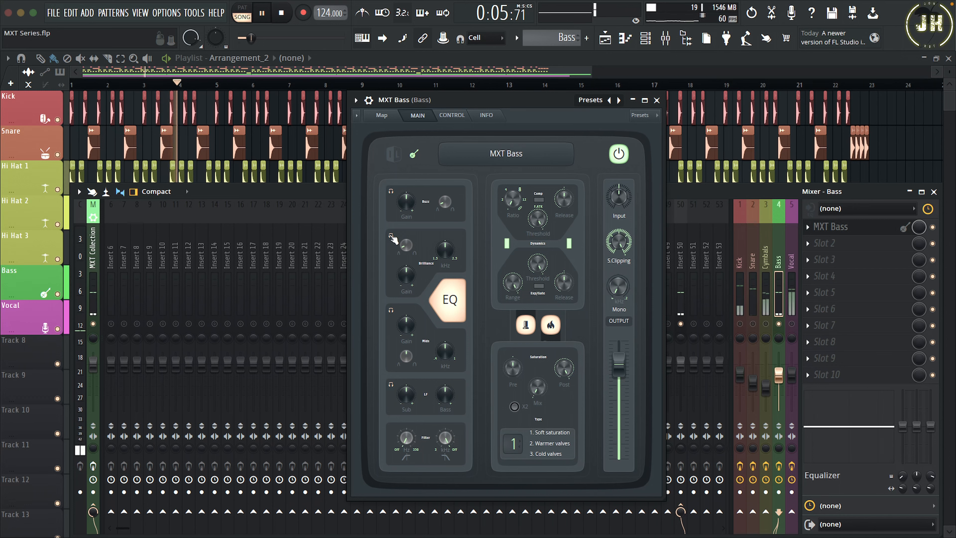
drag(407, 276, 407, 256)
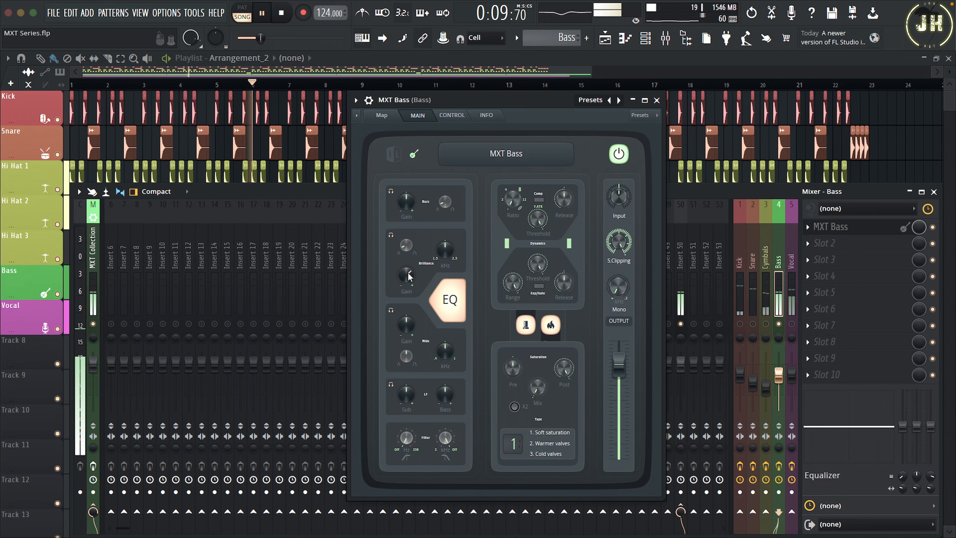
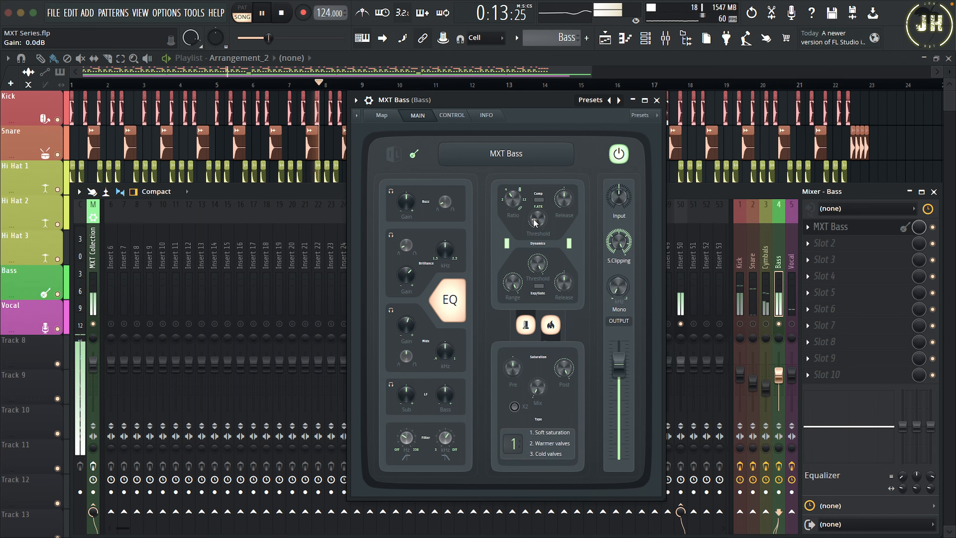
Adjust MXT Bass's compressor threshold and compare its dynamics module off and on during playback.
click(527, 325)
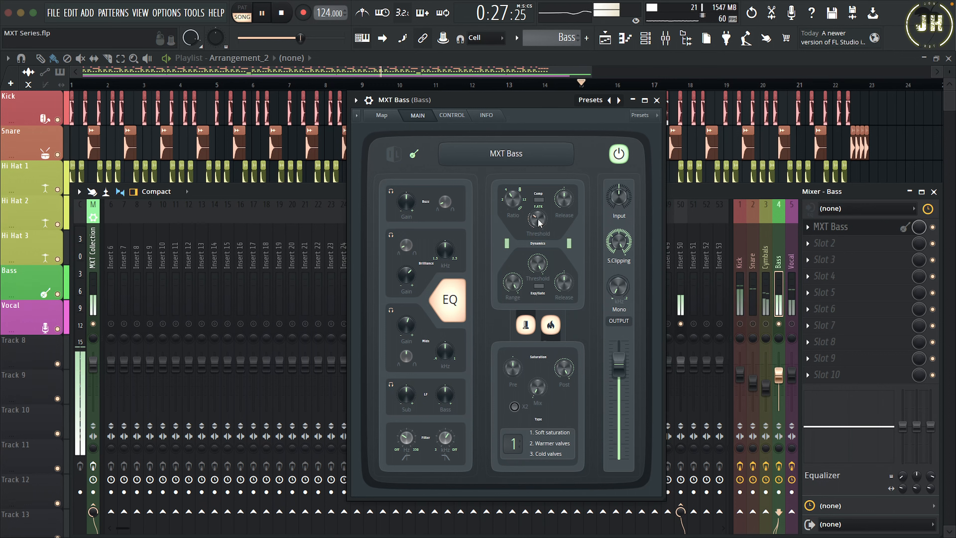
drag(533, 223, 533, 211)
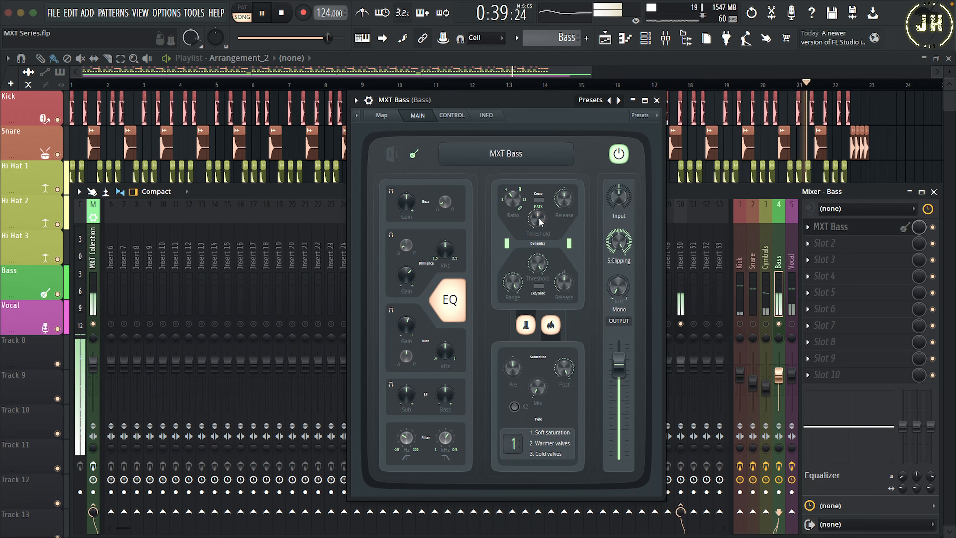
click(528, 325)
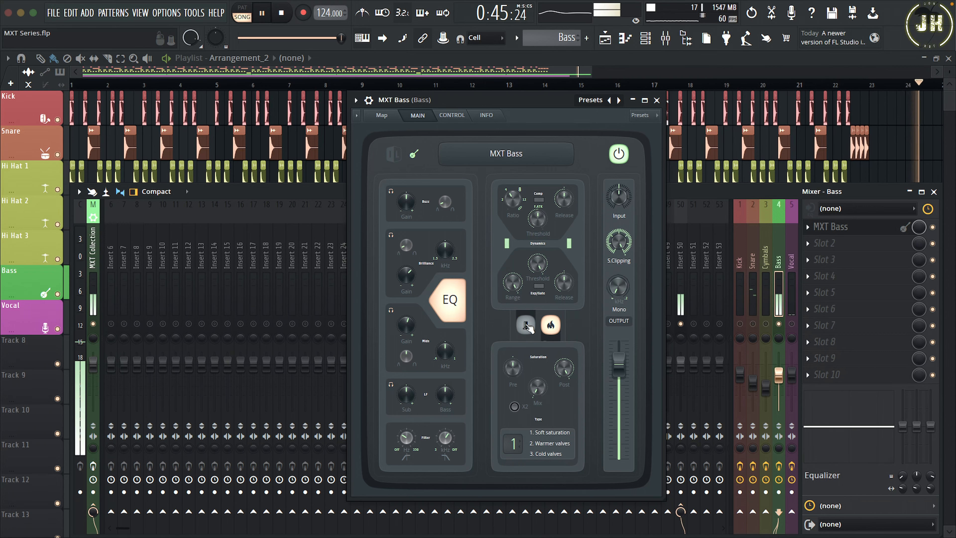
click(527, 324)
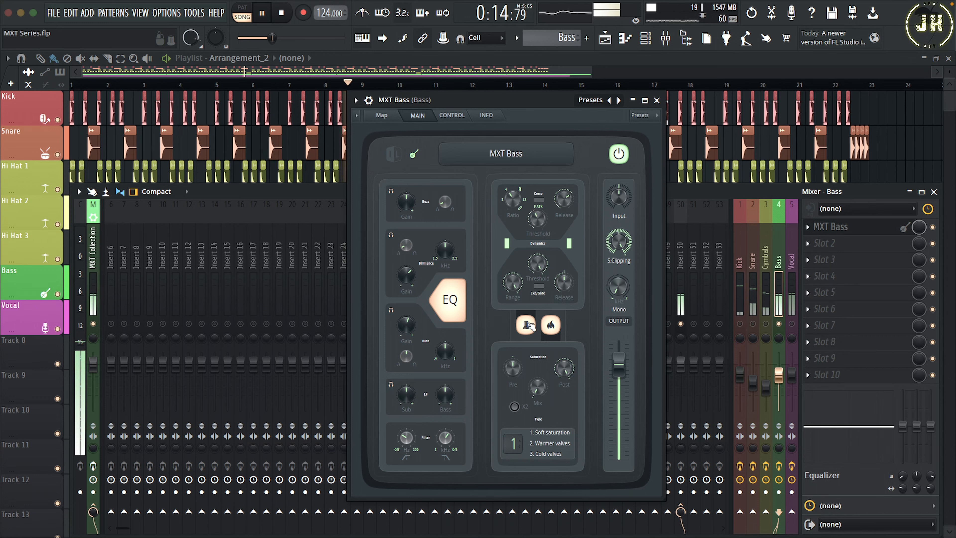
key(space)
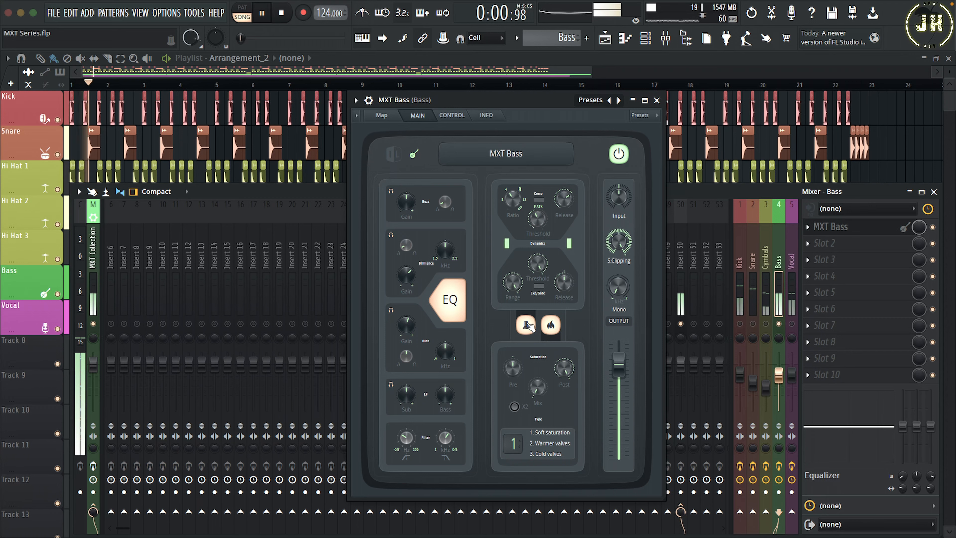
click(527, 325)
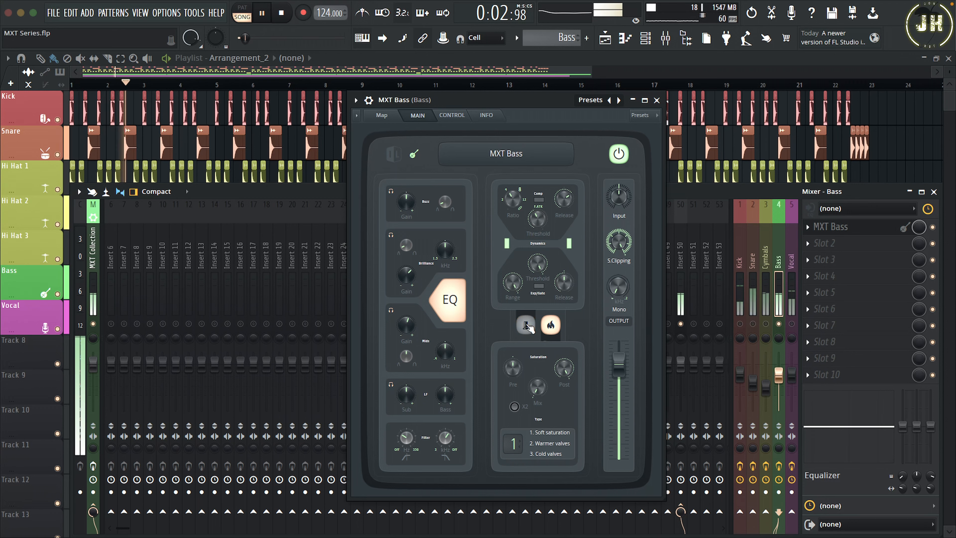
click(527, 324)
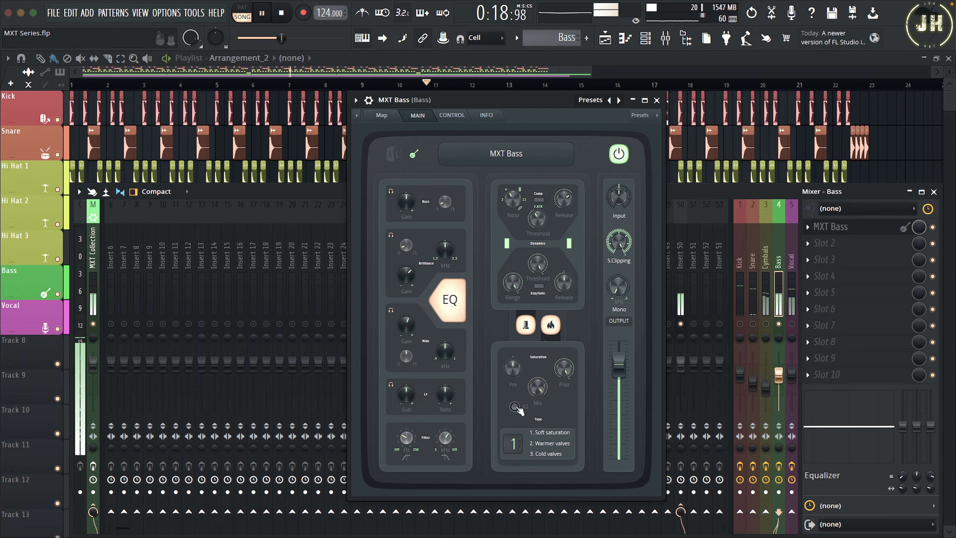
Try MXT Bass's saturation with X2 enabled and the Mix raised, adjusting the Pre level while replaying the bass from the start.
key(space)
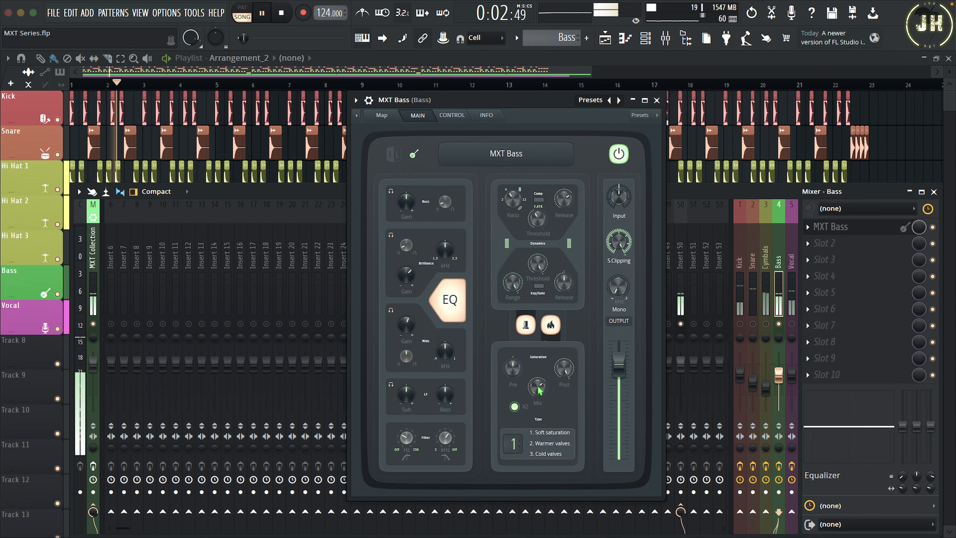
key(space)
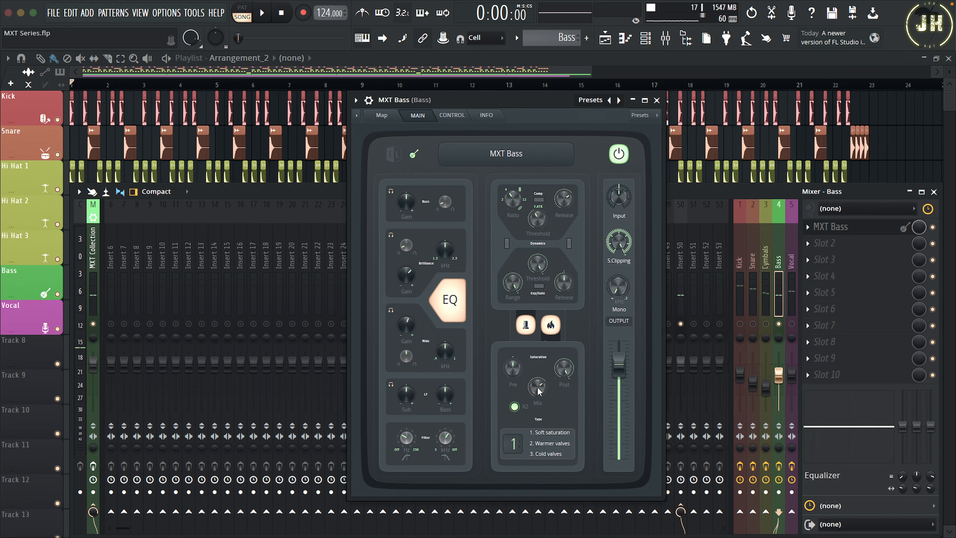
key(space)
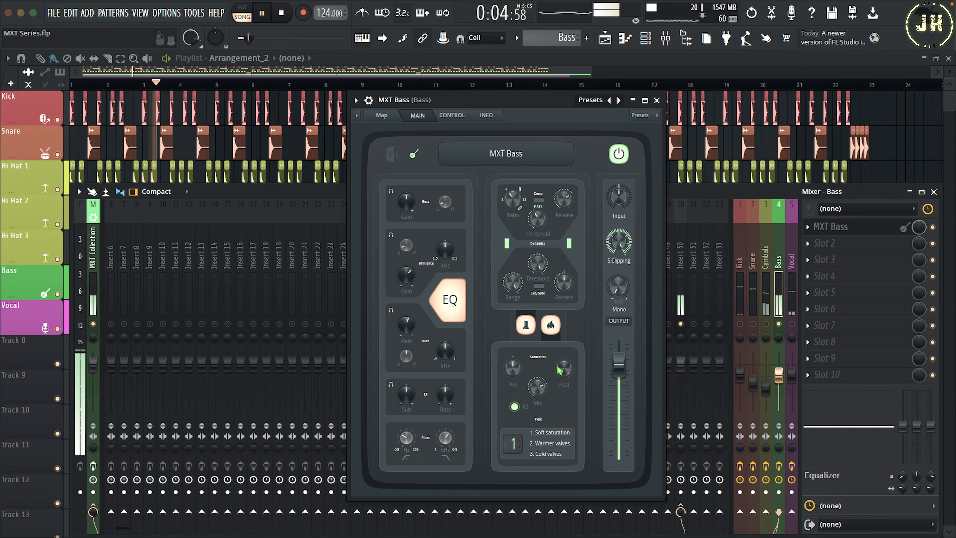
key(space)
key(space)
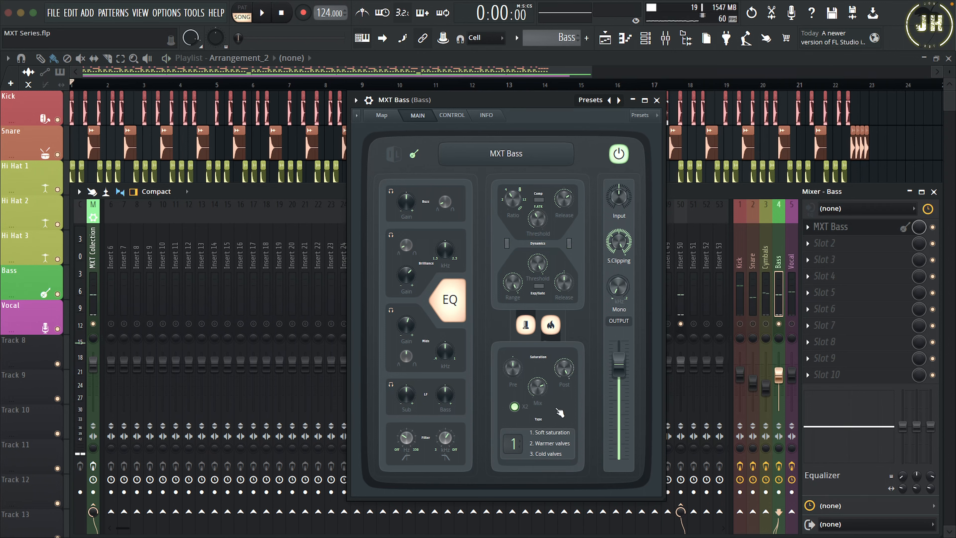
key(space)
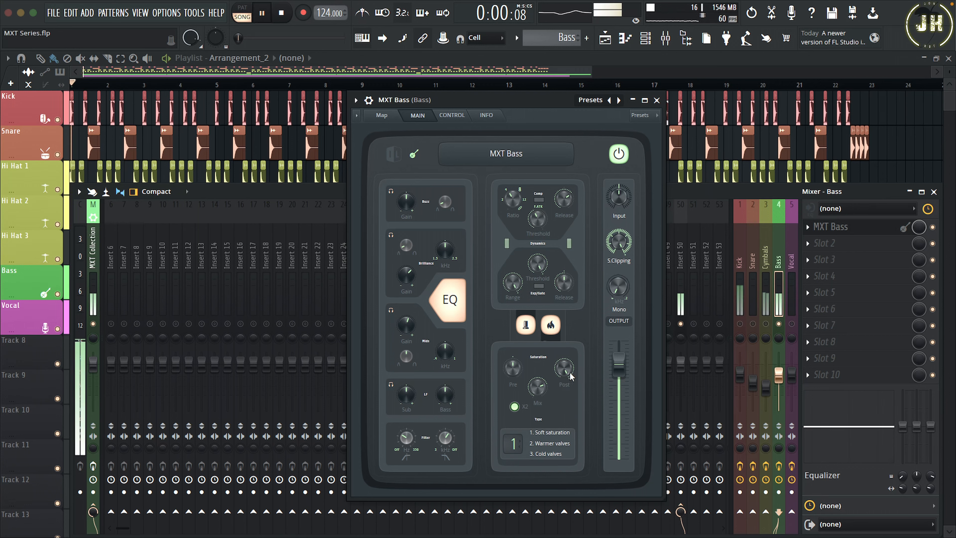
drag(514, 369, 513, 333)
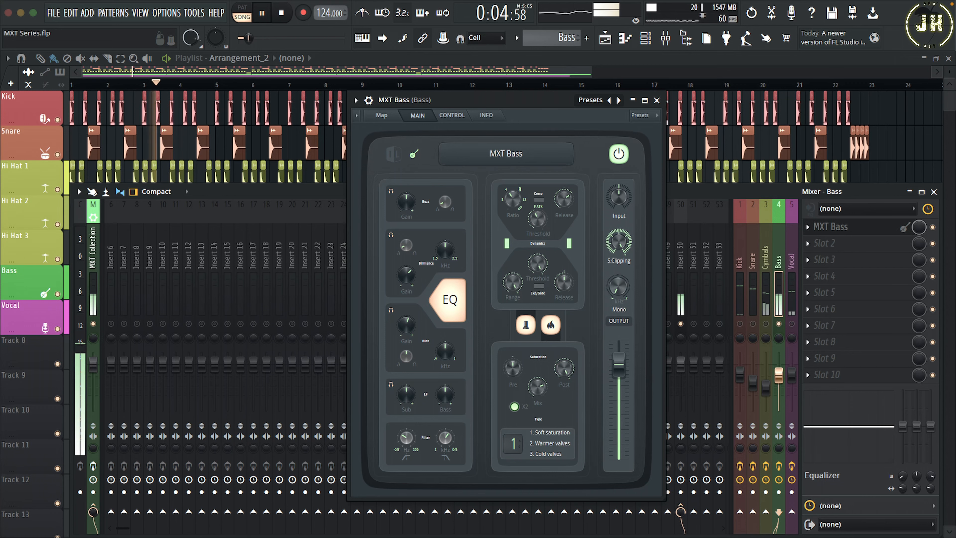
Stop playback, switch off MXT Bass's saturation module and replay the bass to compare it without and with saturation.
key(space)
click(556, 326)
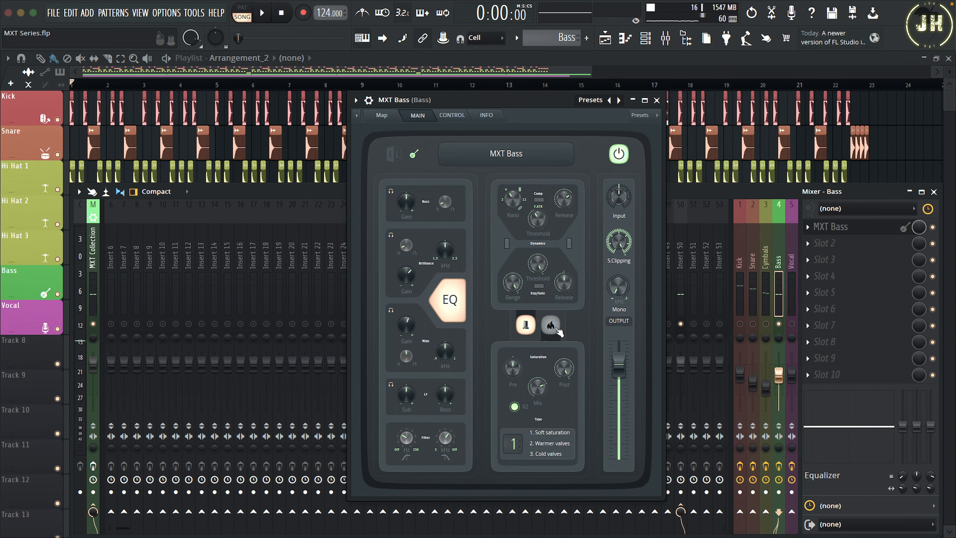
key(space)
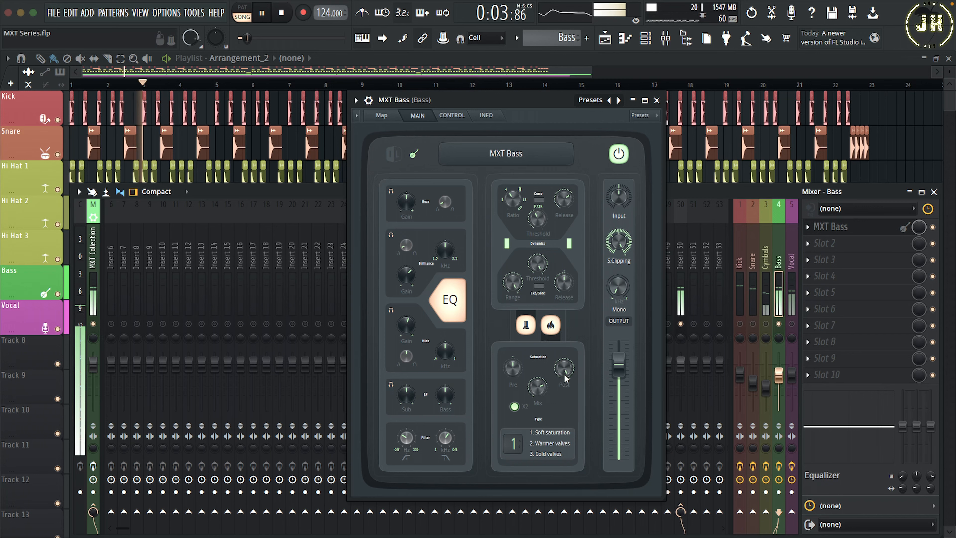
Reset MXT Bass's saturation Post and Mix knobs to their defaults and disable X2.
right_click(565, 365)
click(587, 373)
right_click(536, 385)
click(550, 392)
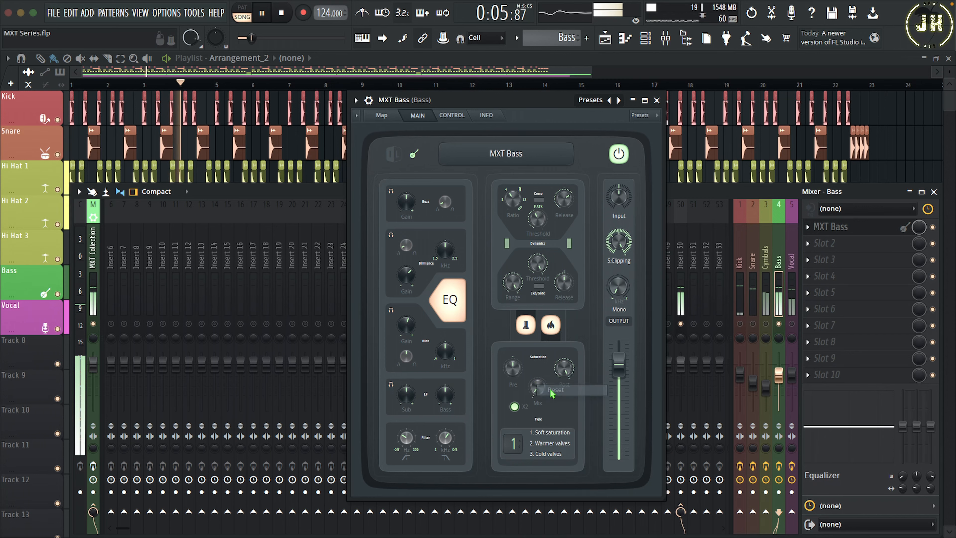
click(515, 407)
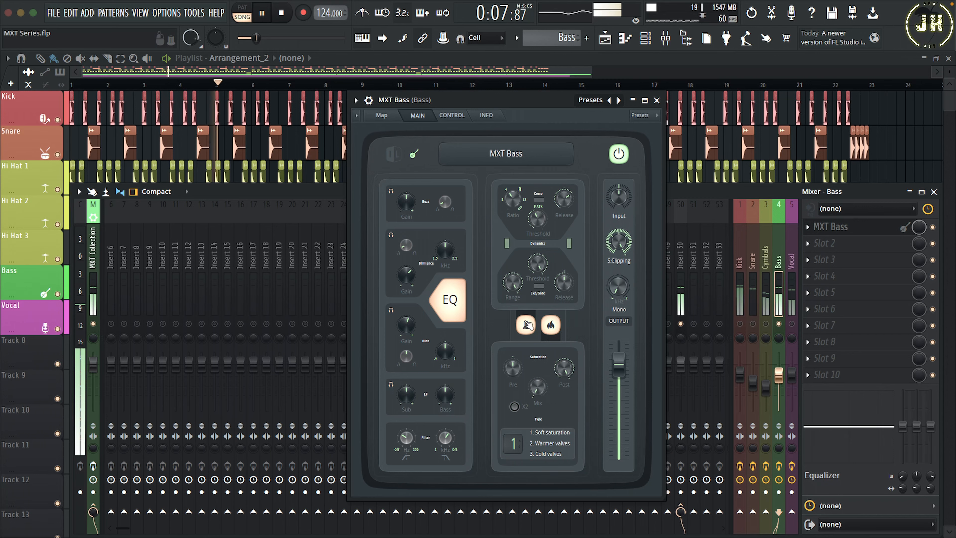
Play the bass with MXT Bass's dynamics module switched off and back on at the reset saturation settings.
click(526, 325)
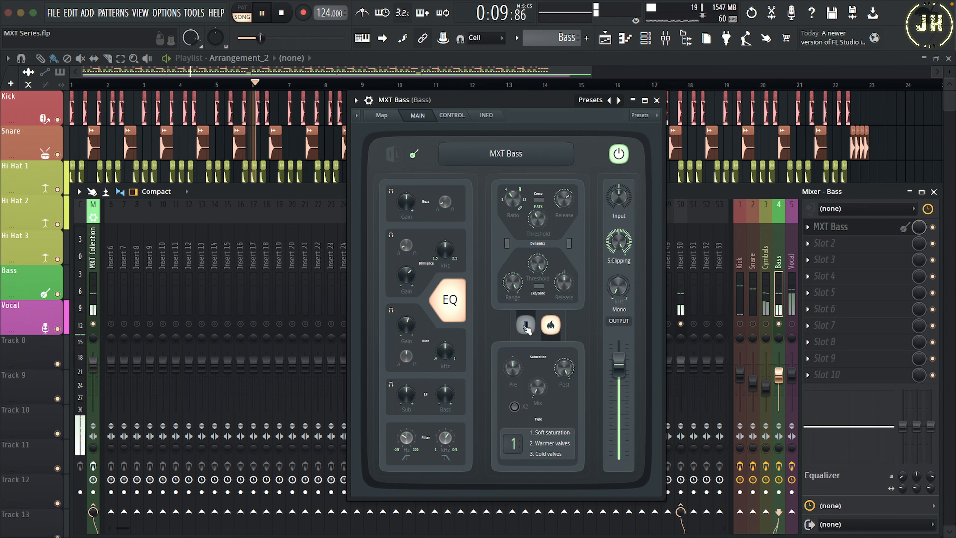
click(526, 326)
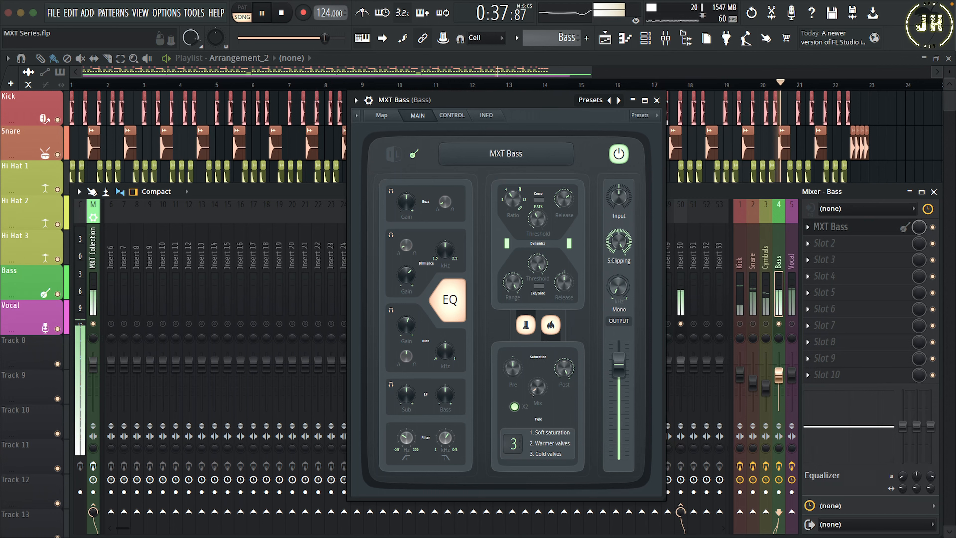
Set MXT Bass's saturation to type 2 (Warmer valves) and lower its output level slightly while comparing against the bypassed bass.
drag(513, 443, 514, 452)
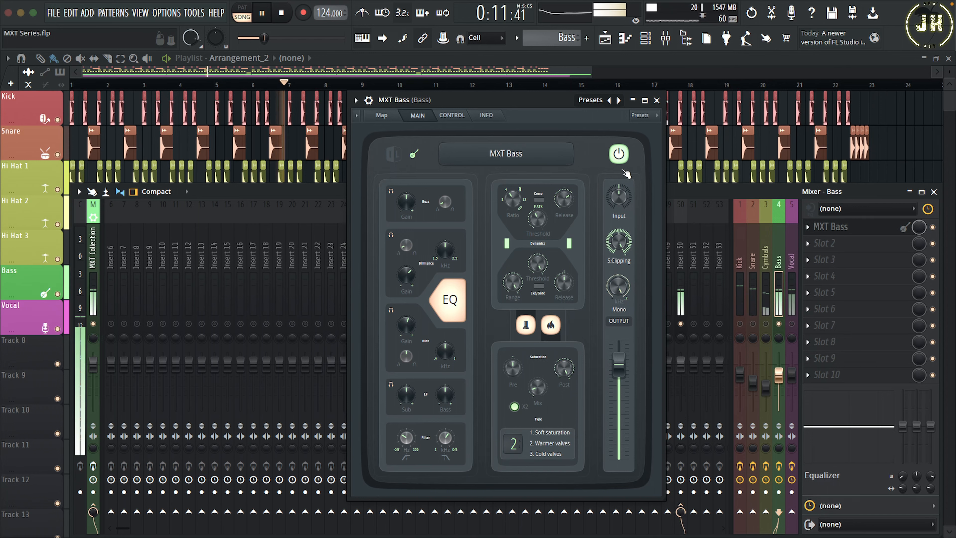
key(space)
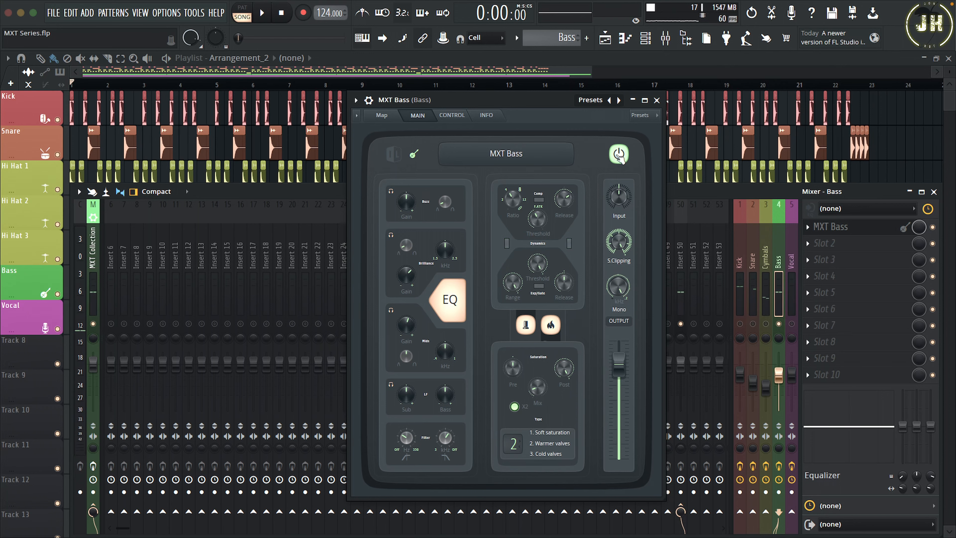
key(space)
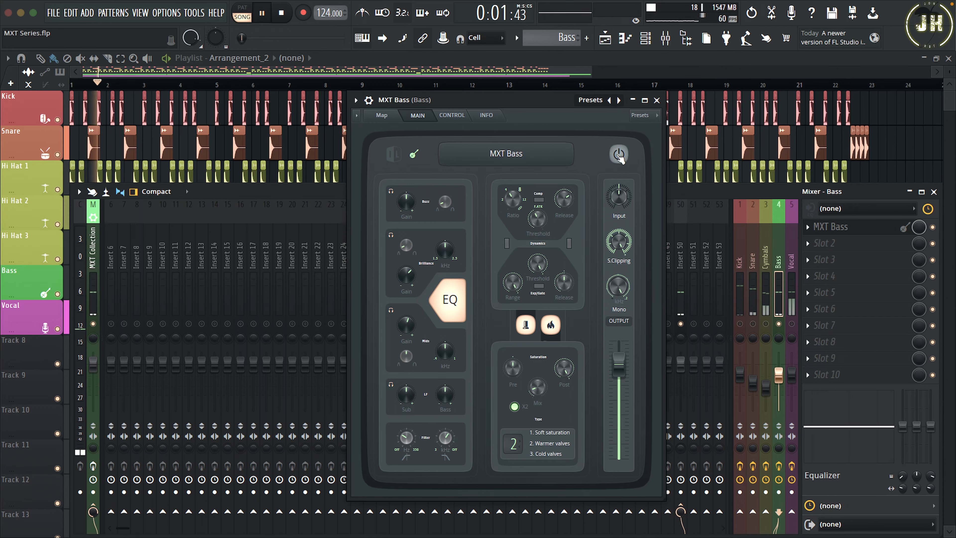
click(619, 155)
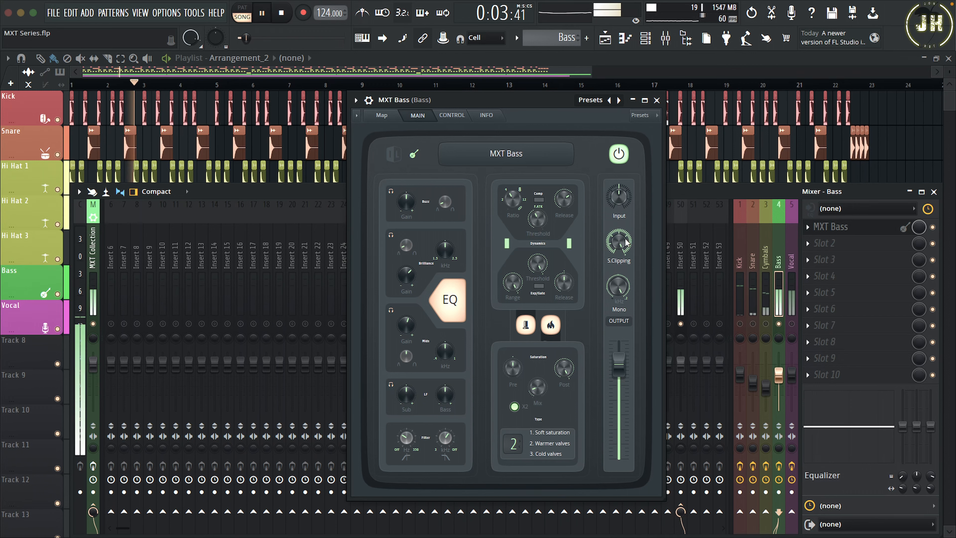
drag(618, 363, 618, 371)
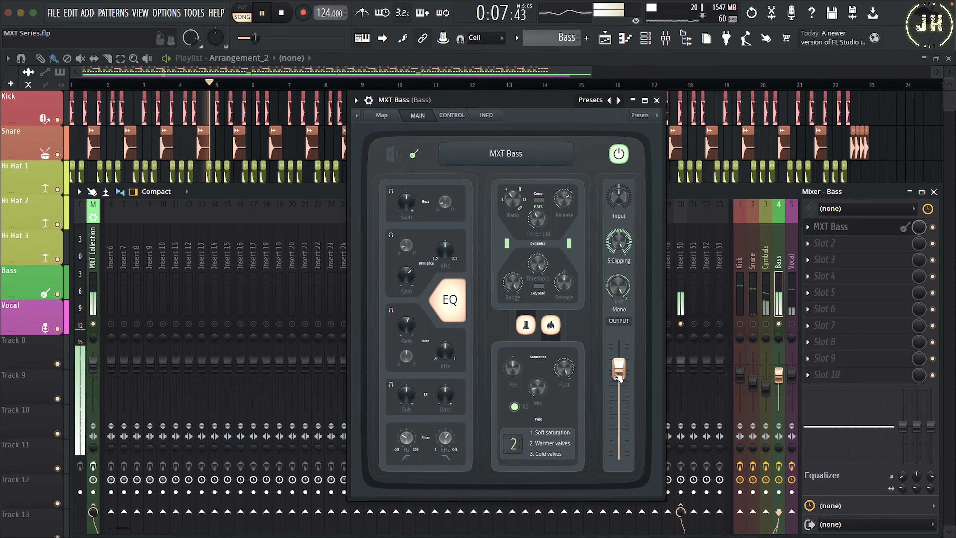
Replay the bass from the start, switching the whole MXT Bass plugin off and on to compare the processed sound.
key(space)
click(620, 155)
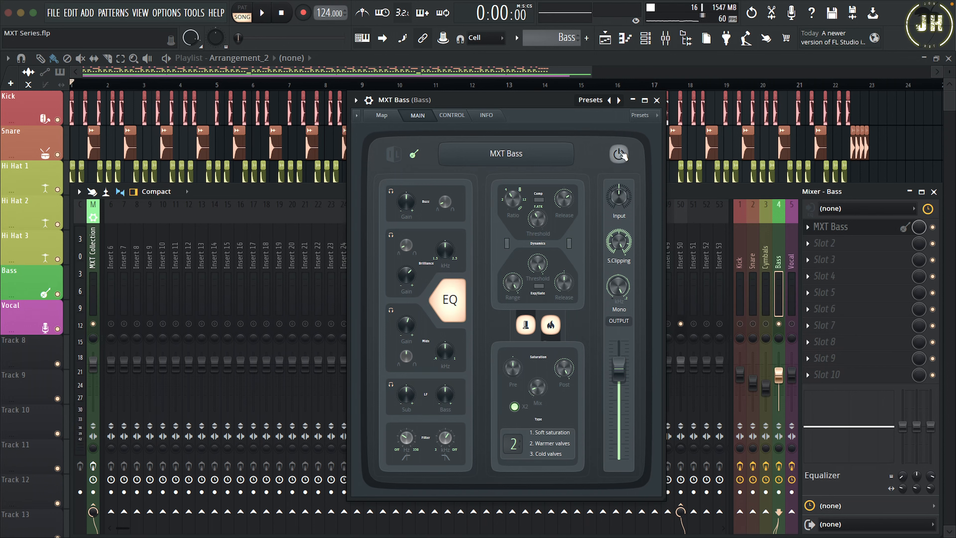
key(space)
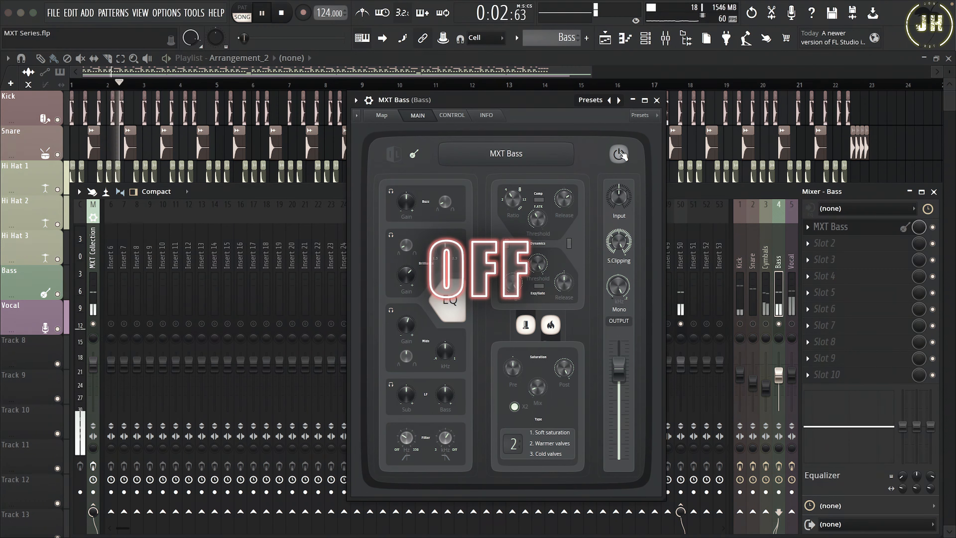
click(620, 154)
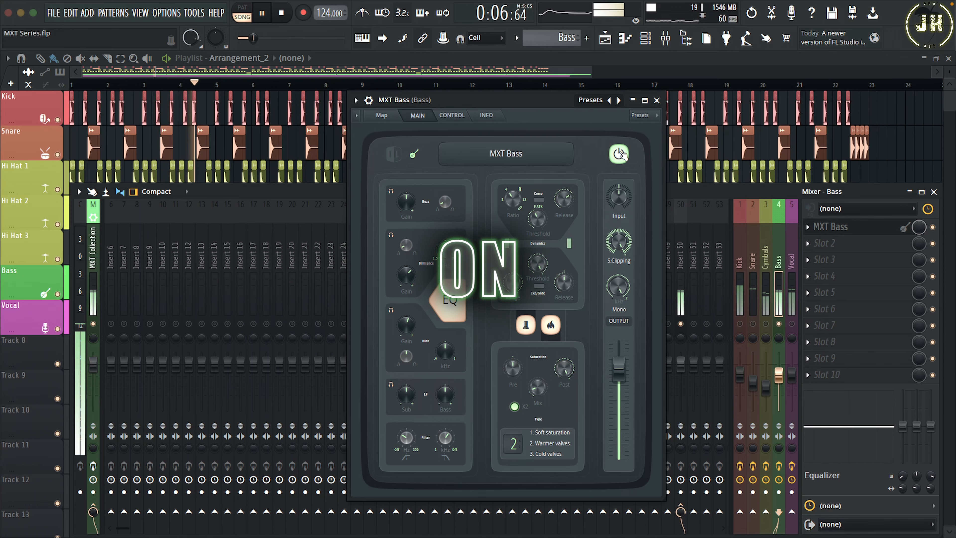
click(620, 154)
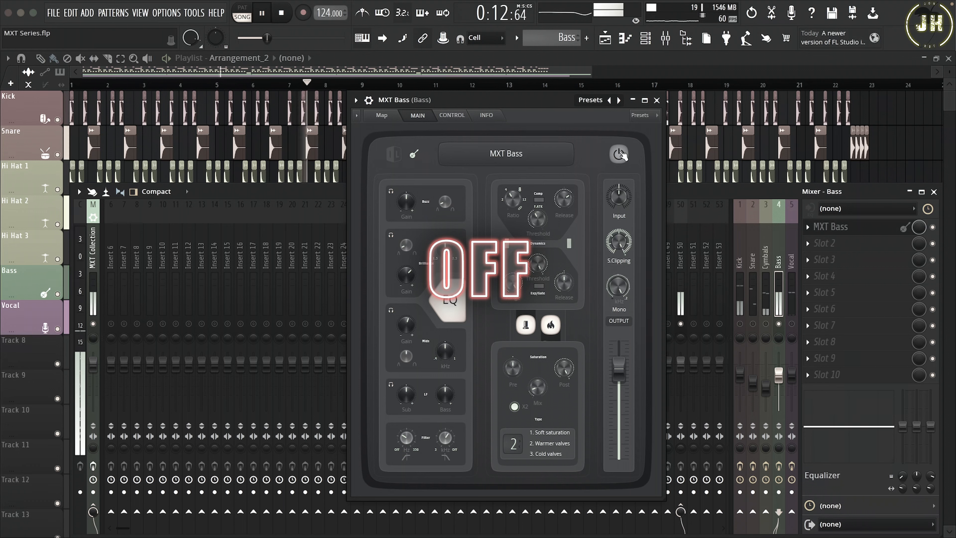
click(620, 154)
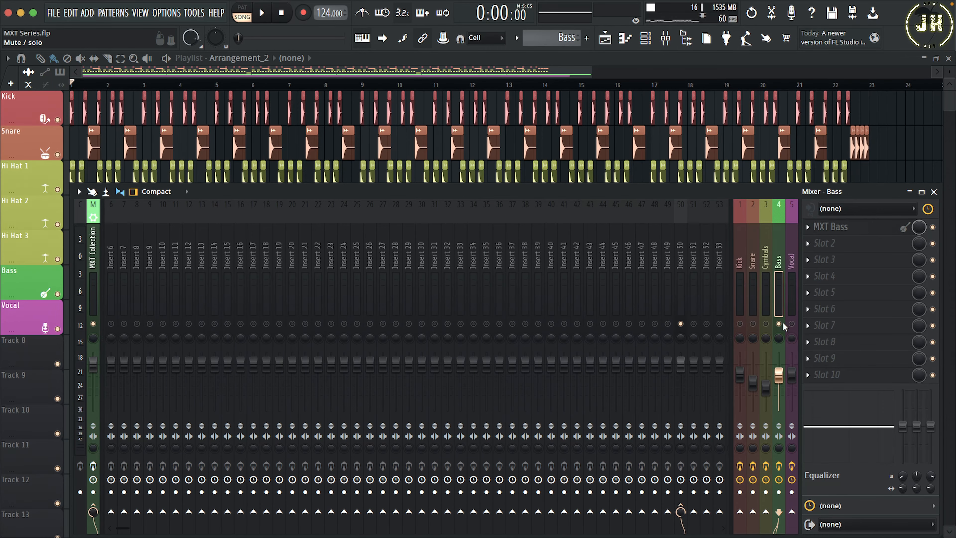
Play the song with the Vocal mixer track soloed and open its MXT Vocal plugin.
key(space)
click(794, 325)
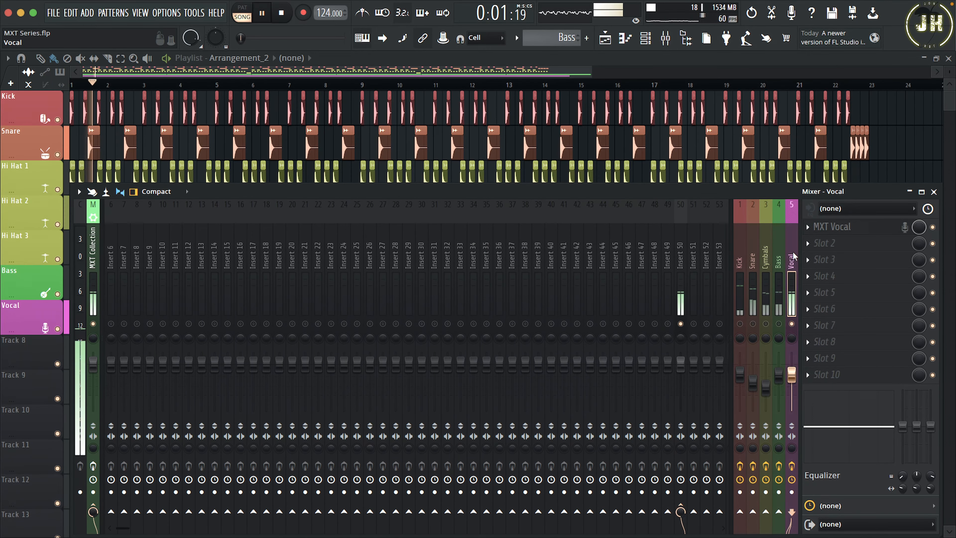
click(866, 231)
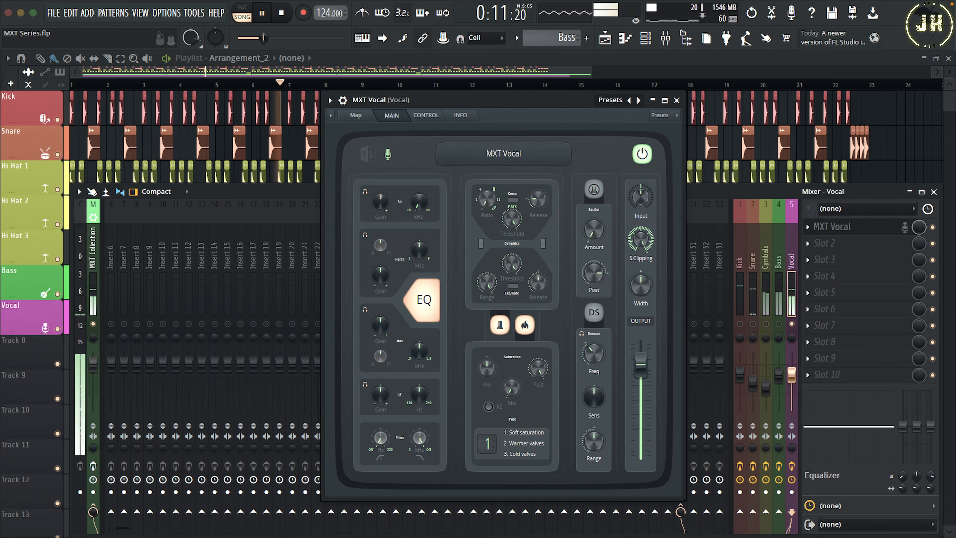
key(space)
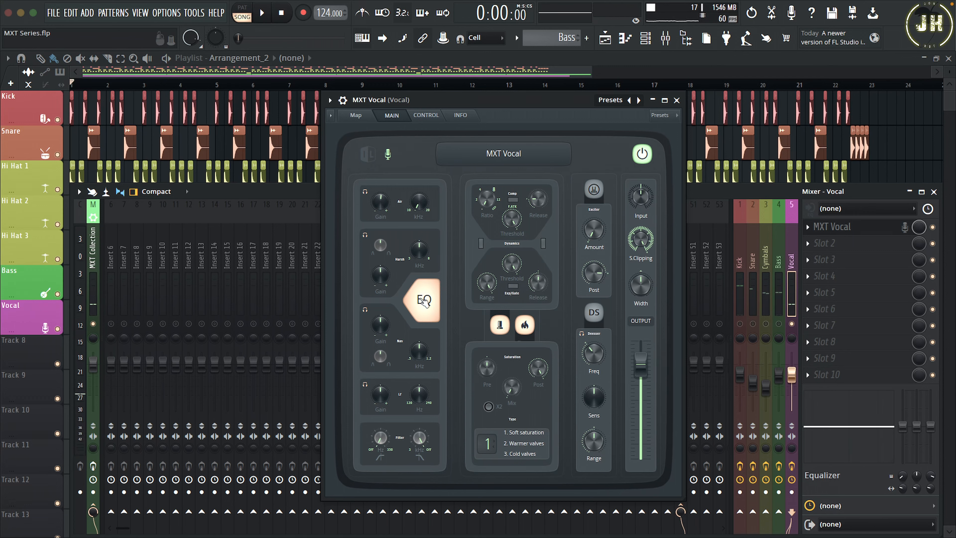
Compare the vocal with MXT Vocal's EQ module off and on, and with its dynamics module off and on.
click(422, 299)
click(422, 299)
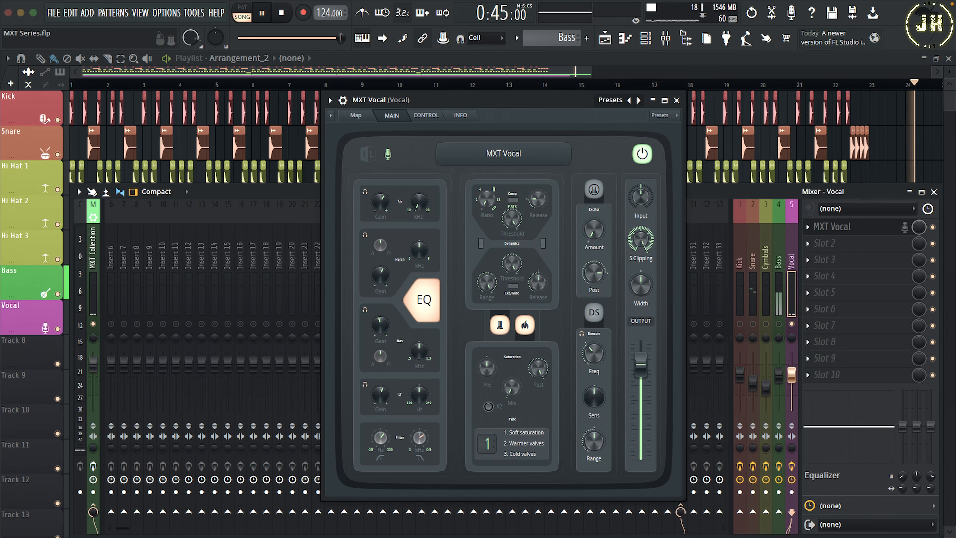
key(space)
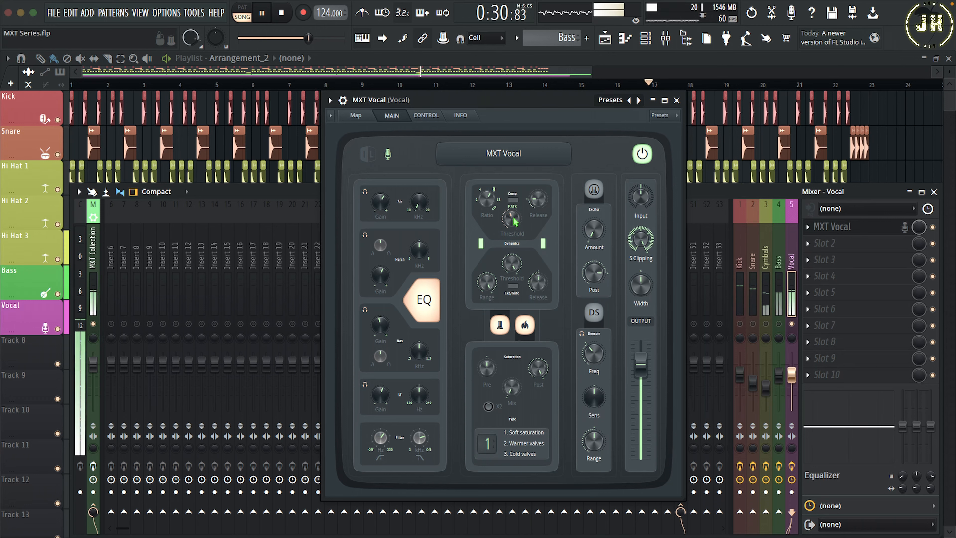
click(501, 325)
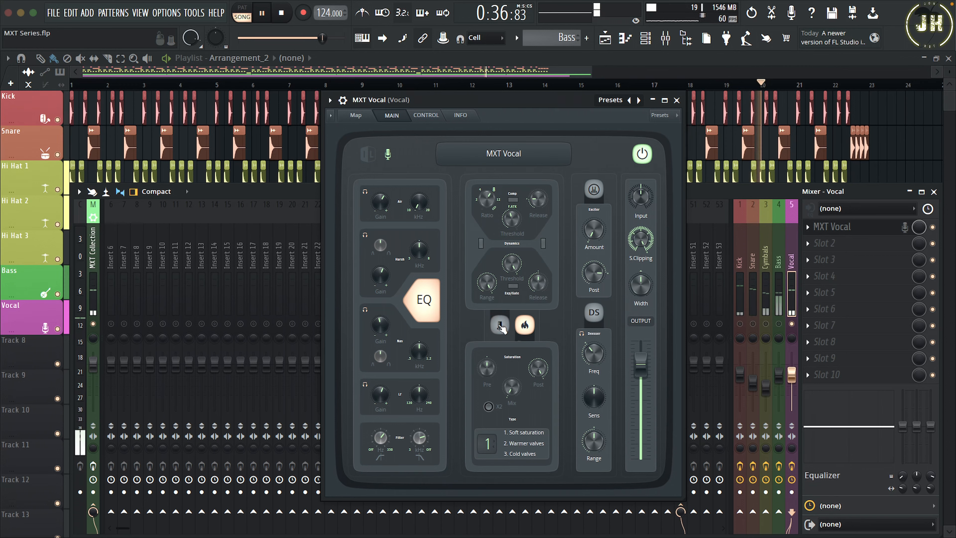
click(501, 326)
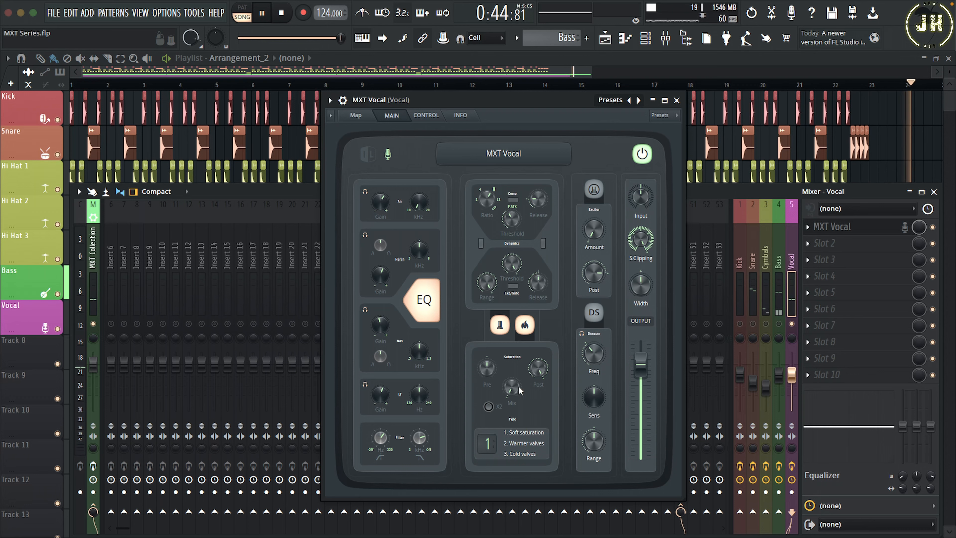
Turn on MXT Vocal's exciter and de-esser modules, comparing the vocal with the exciter off and on.
click(599, 191)
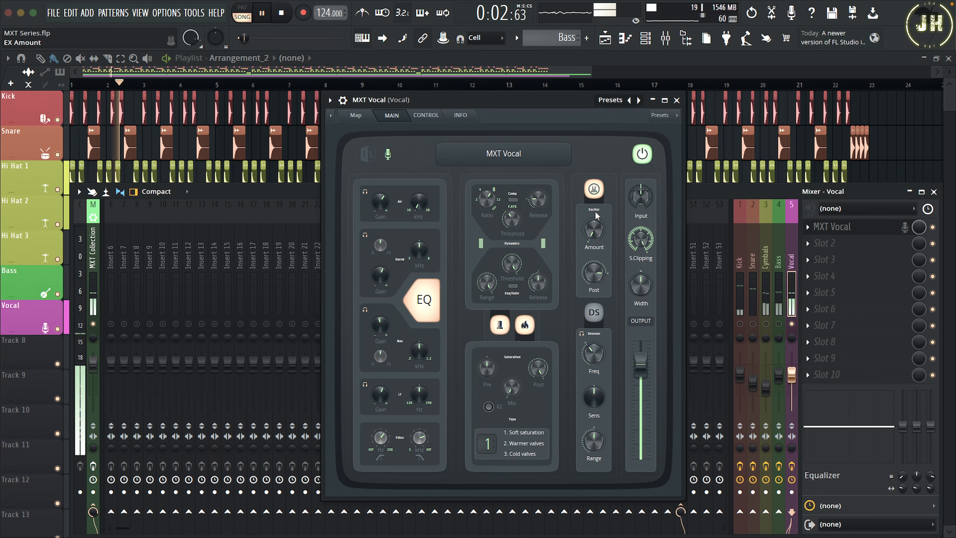
click(598, 190)
click(599, 191)
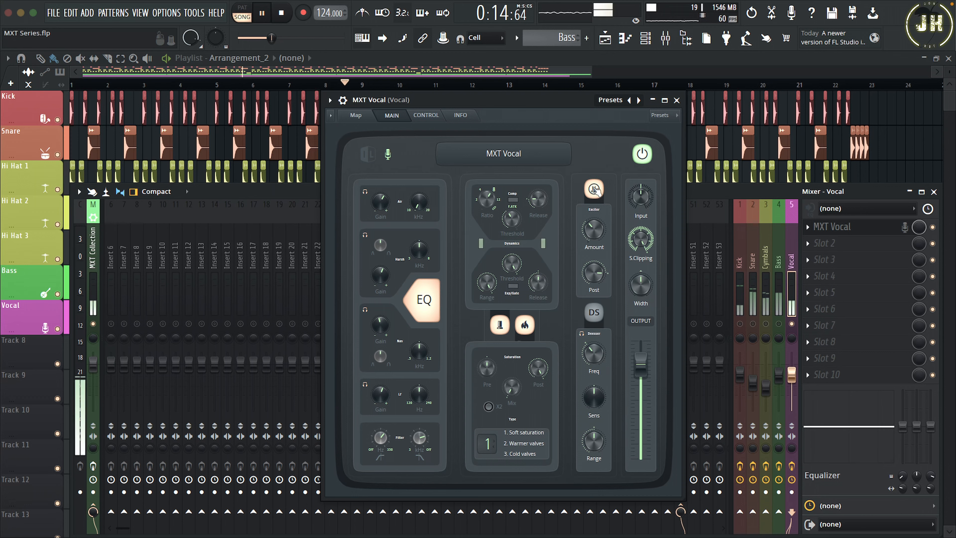
click(594, 190)
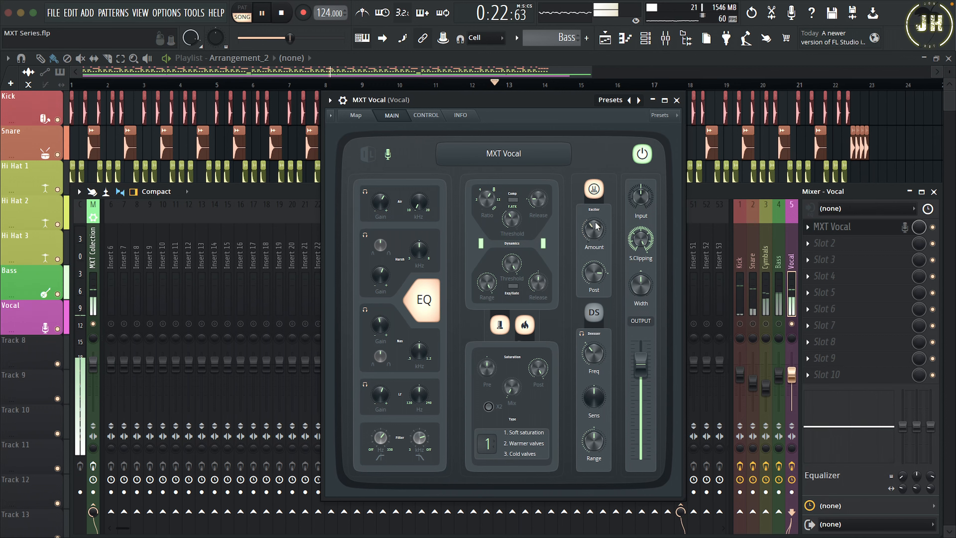
click(595, 314)
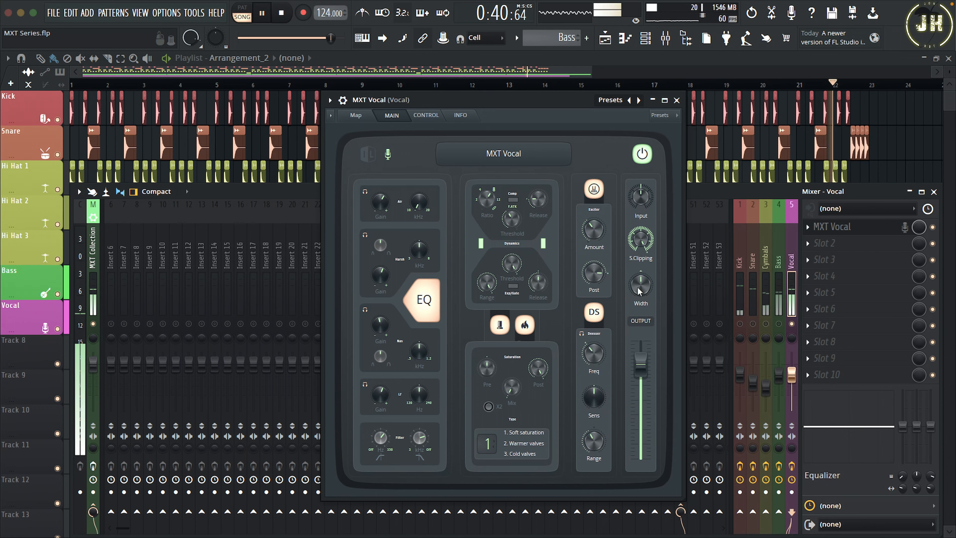
Replay the vocal from the start, repeatedly bypassing and re-enabling the whole MXT Vocal plugin to compare before and after.
key(space)
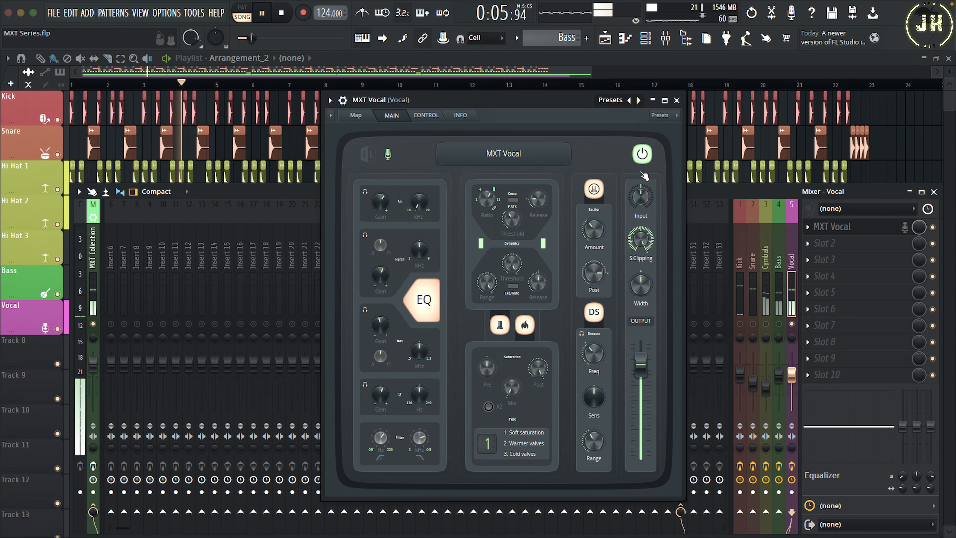
key(space)
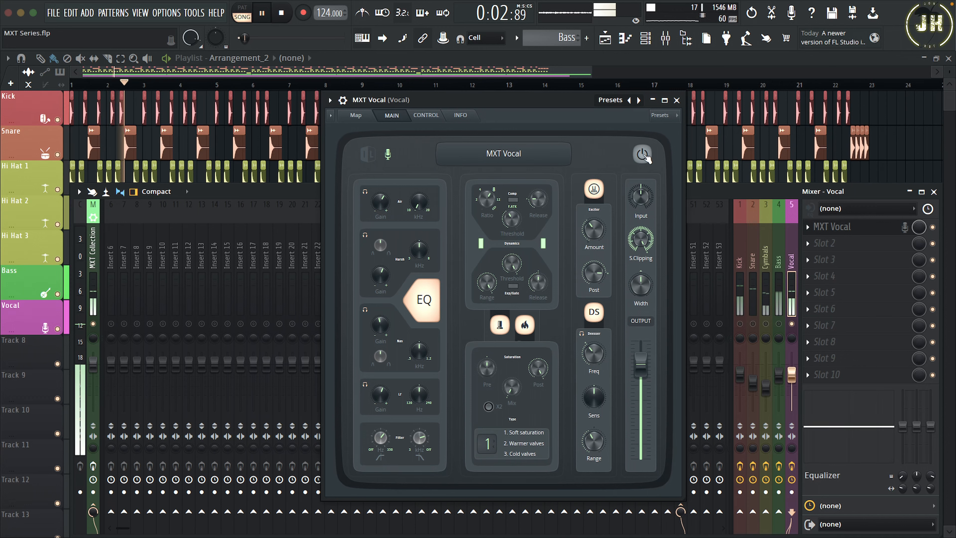
click(642, 153)
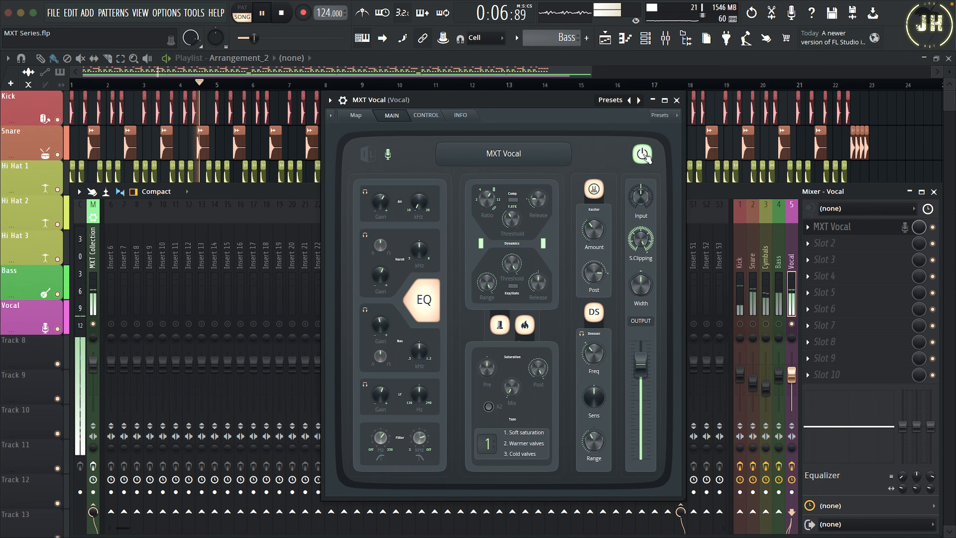
key(space)
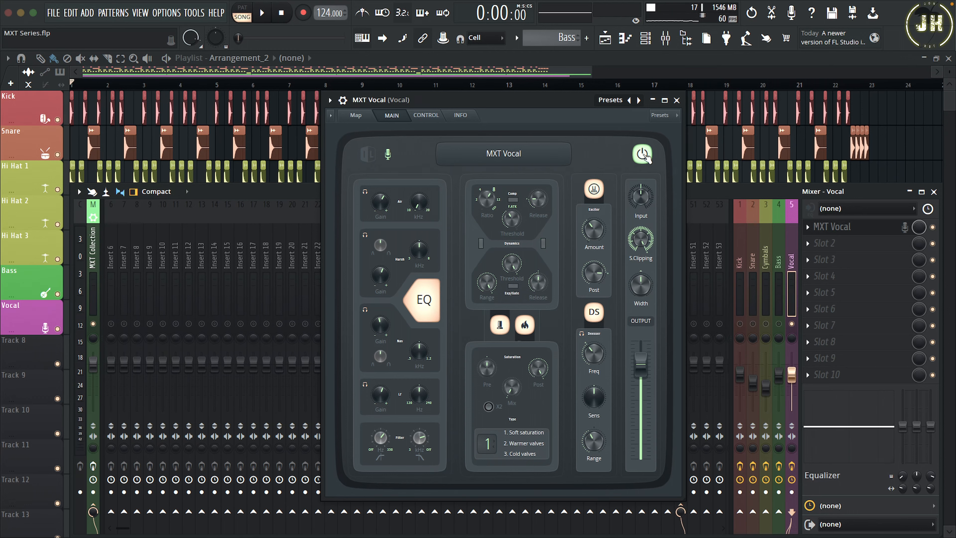
click(643, 155)
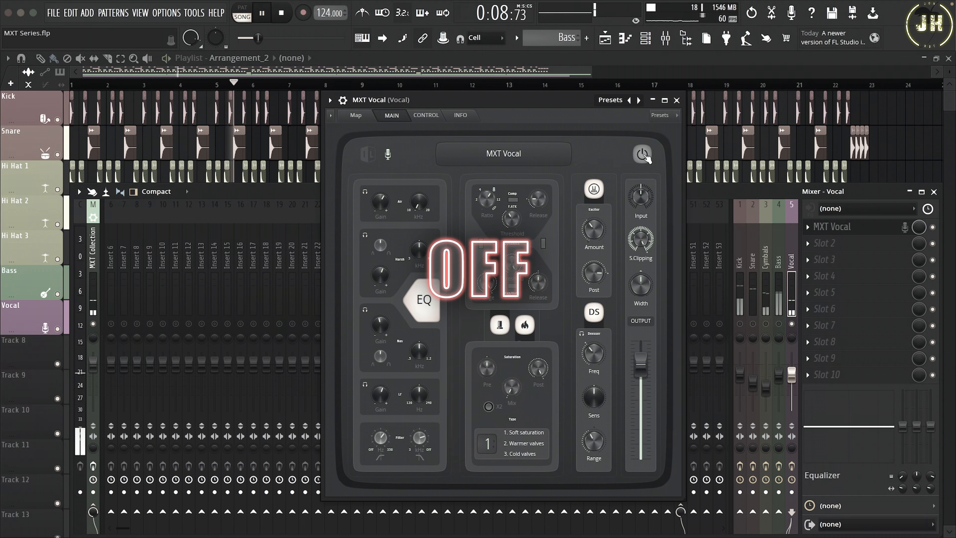
click(643, 154)
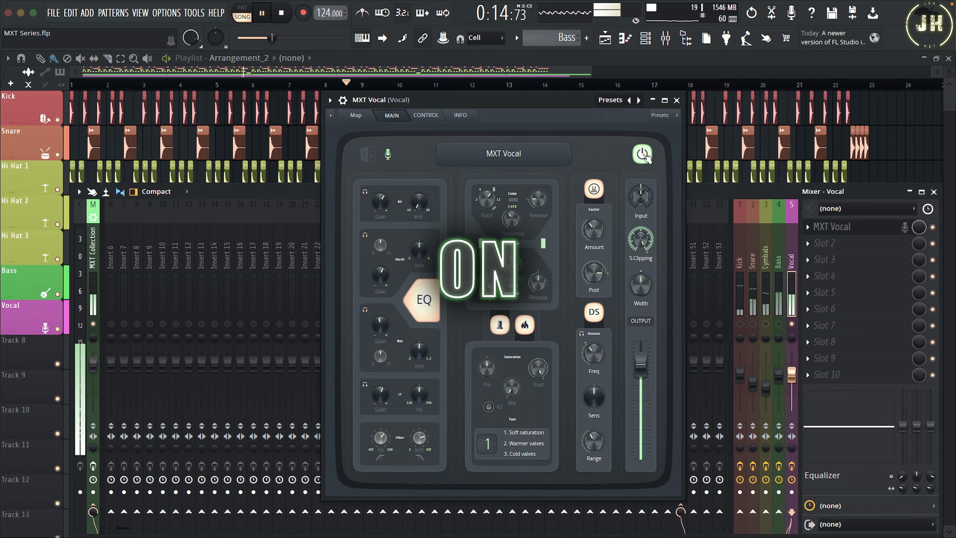
click(644, 154)
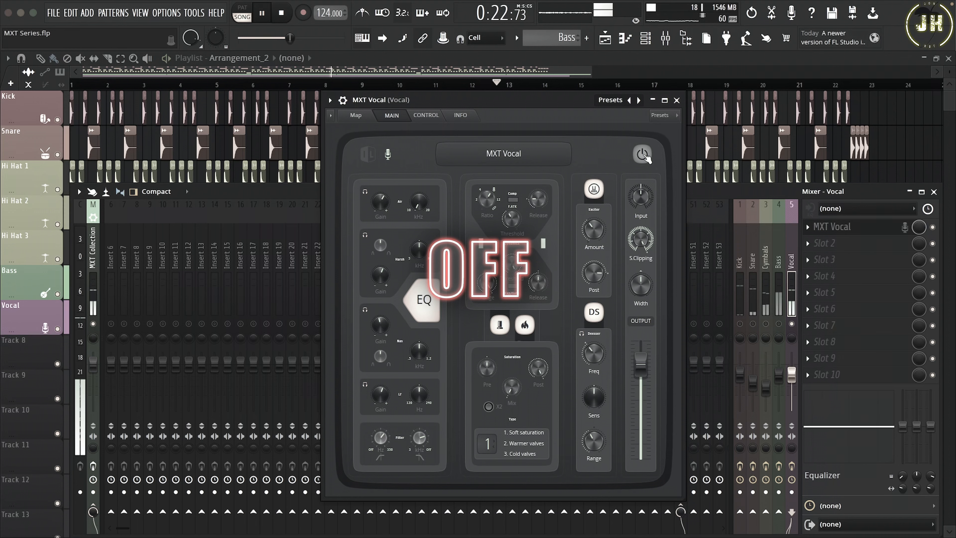
click(643, 154)
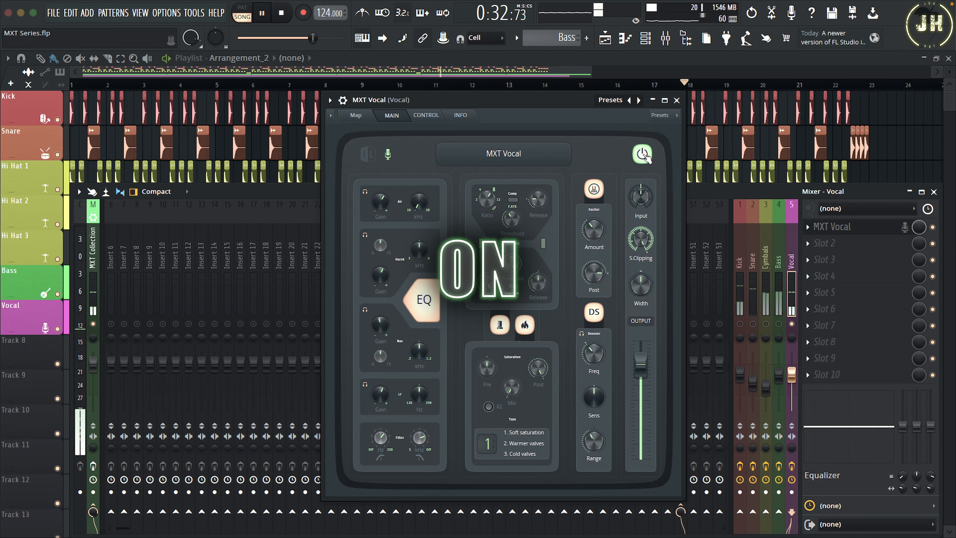
click(642, 155)
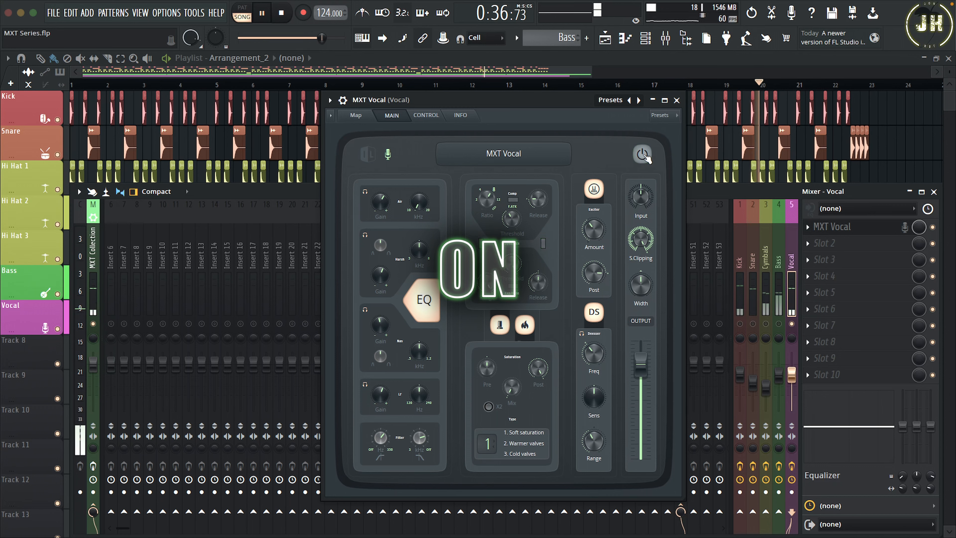
click(643, 154)
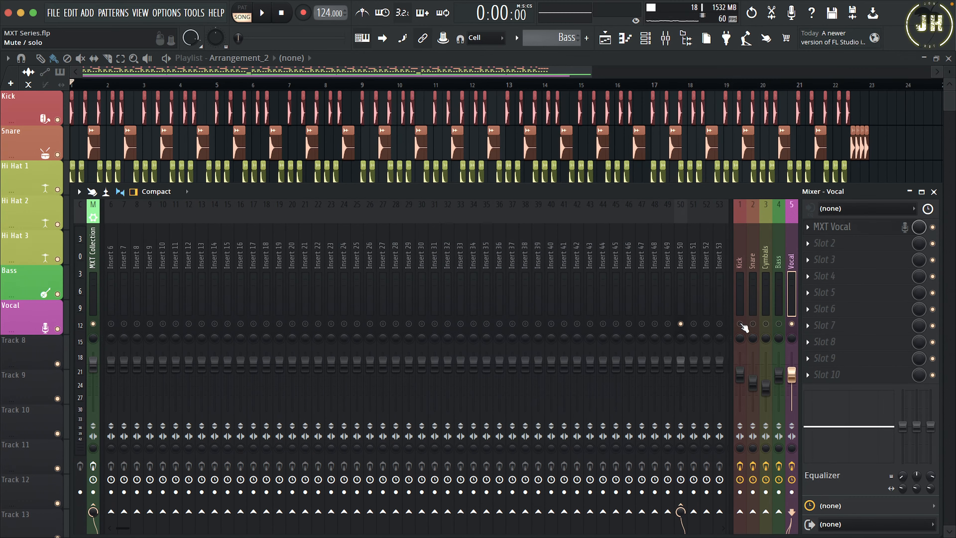
Unsolo the mixer tracks and play the full mix with the MXT Master plugin opened from the MXT Collection track.
right_click(741, 325)
right_click(740, 325)
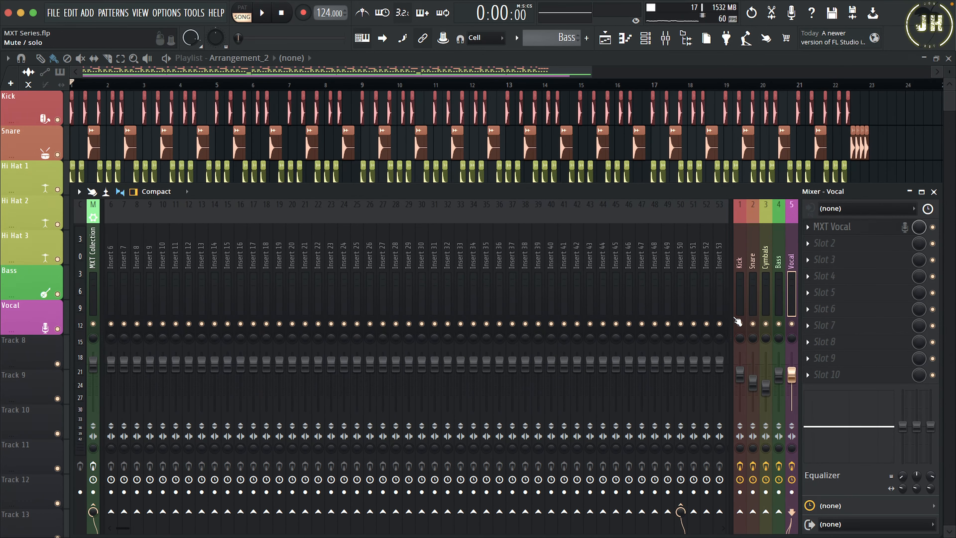
click(93, 245)
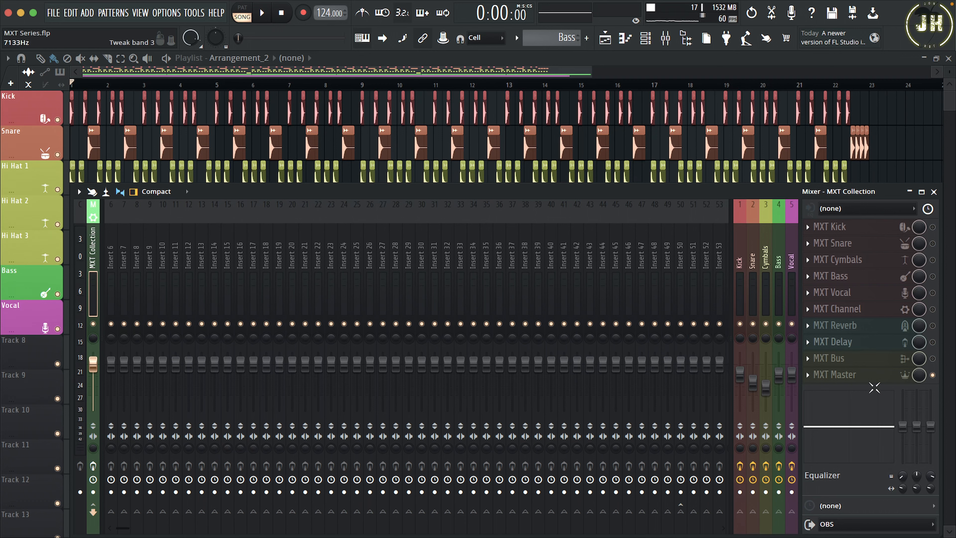
click(860, 378)
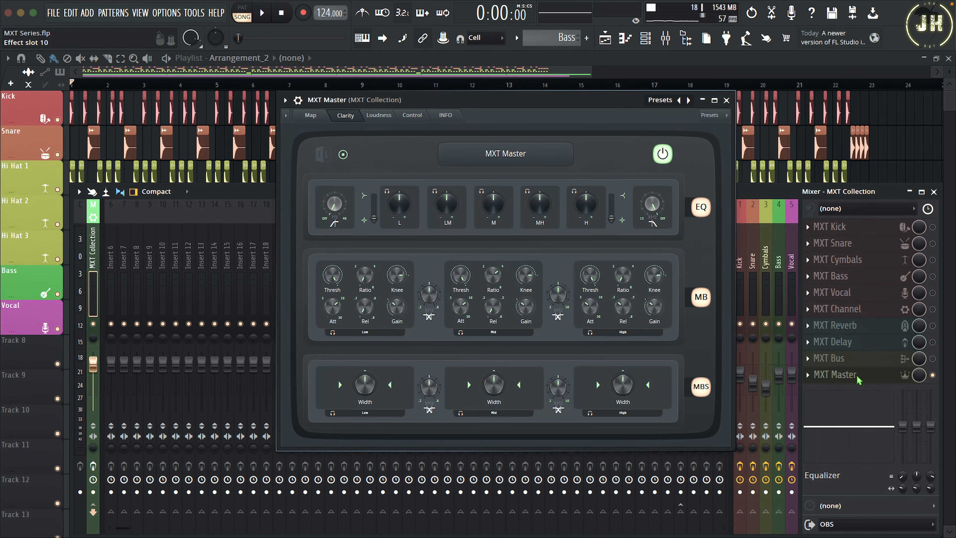
key(space)
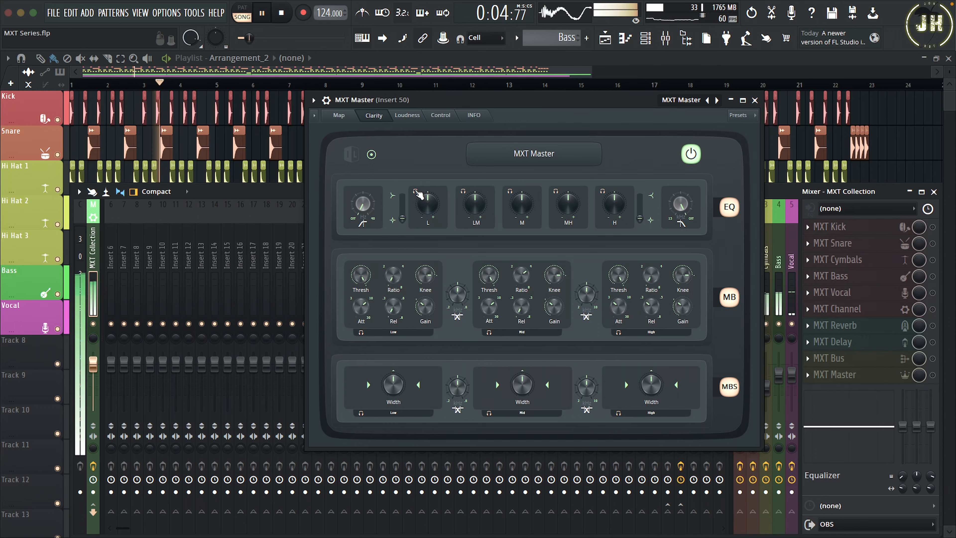
Raise the low-cut filter's frequency and lower the high-cut filter's frequency in MXT Master's EQ.
drag(358, 205, 359, 169)
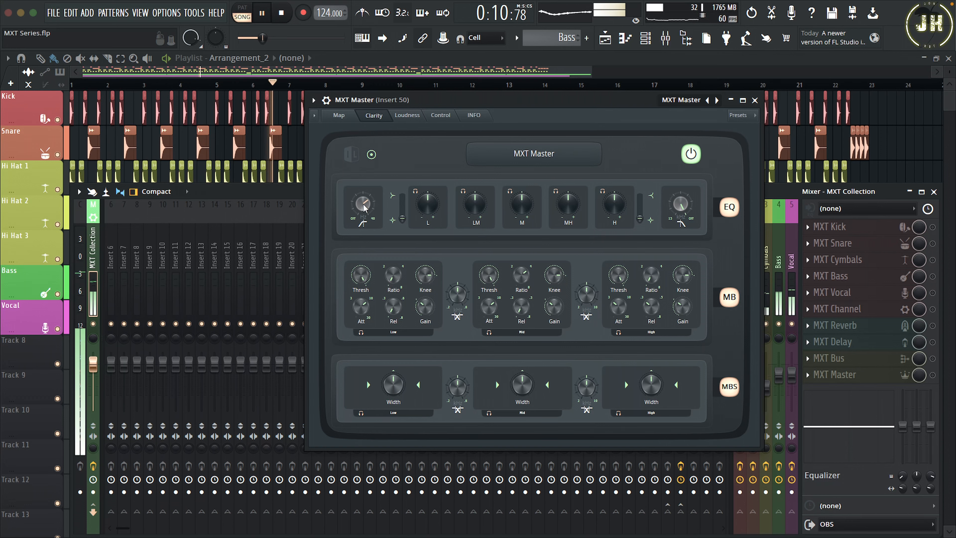
drag(680, 205, 680, 218)
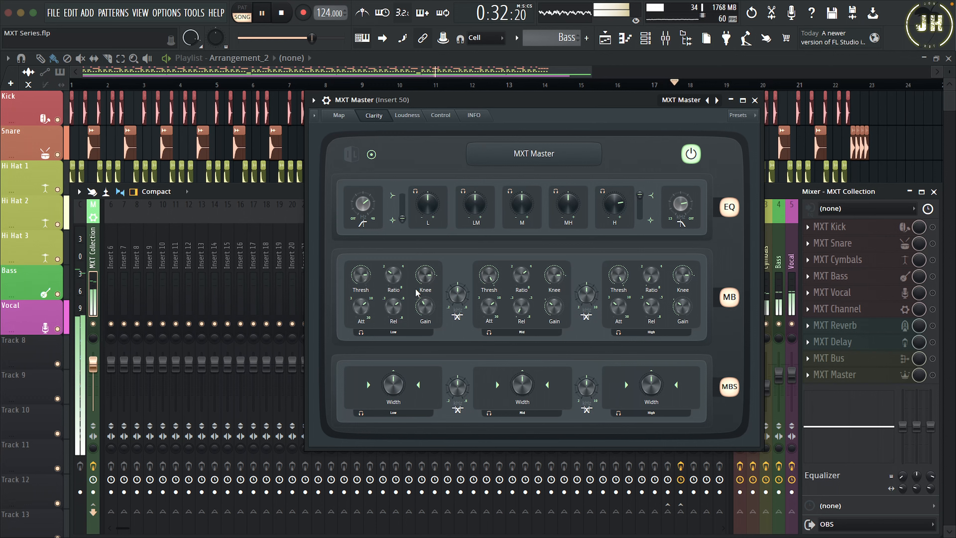
Compare the mix with MXT Master's MB module off and on, and with the whole plugin bypassed and enabled.
click(729, 297)
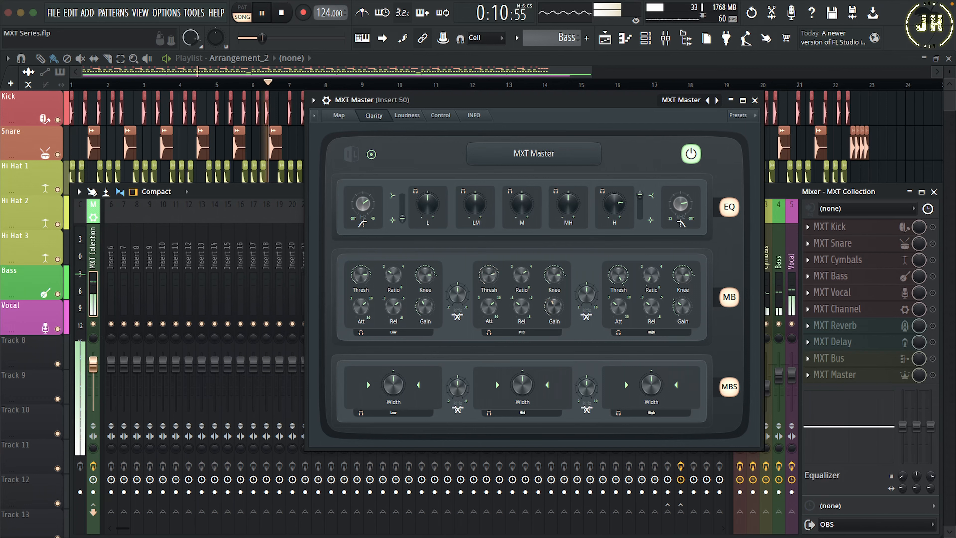
click(731, 298)
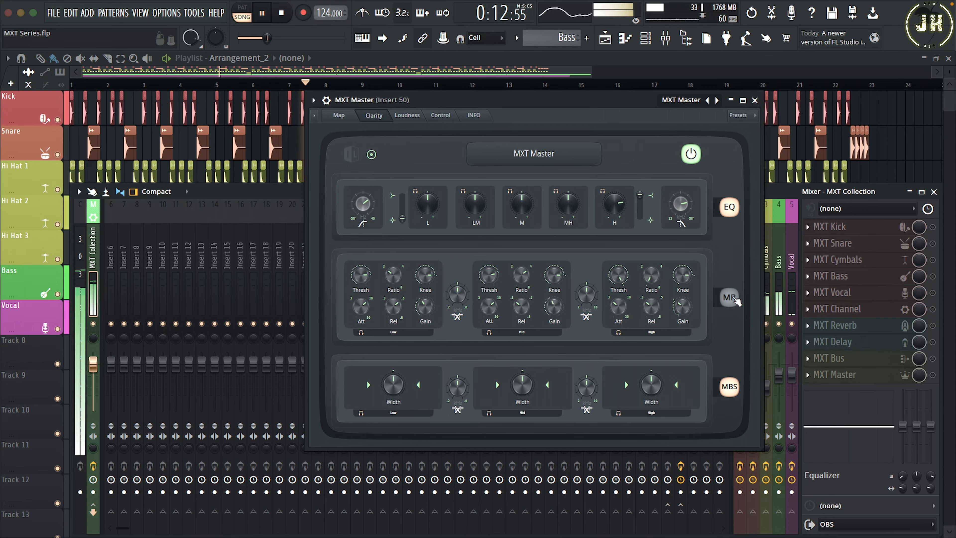
click(730, 298)
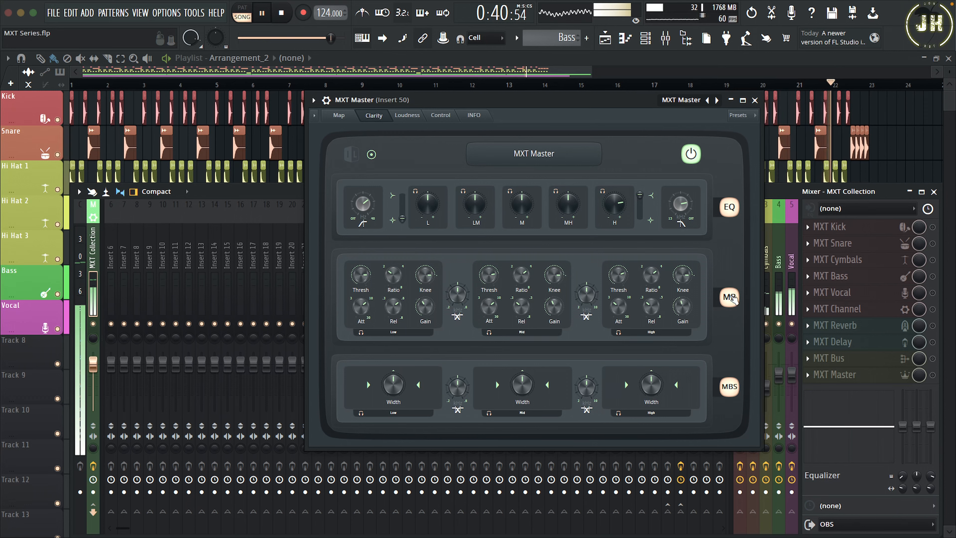
click(731, 297)
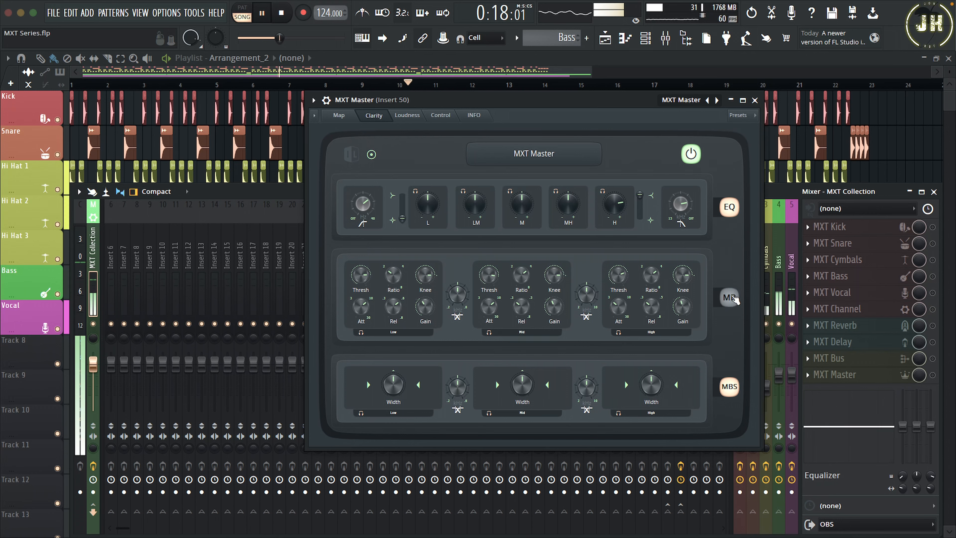
click(736, 300)
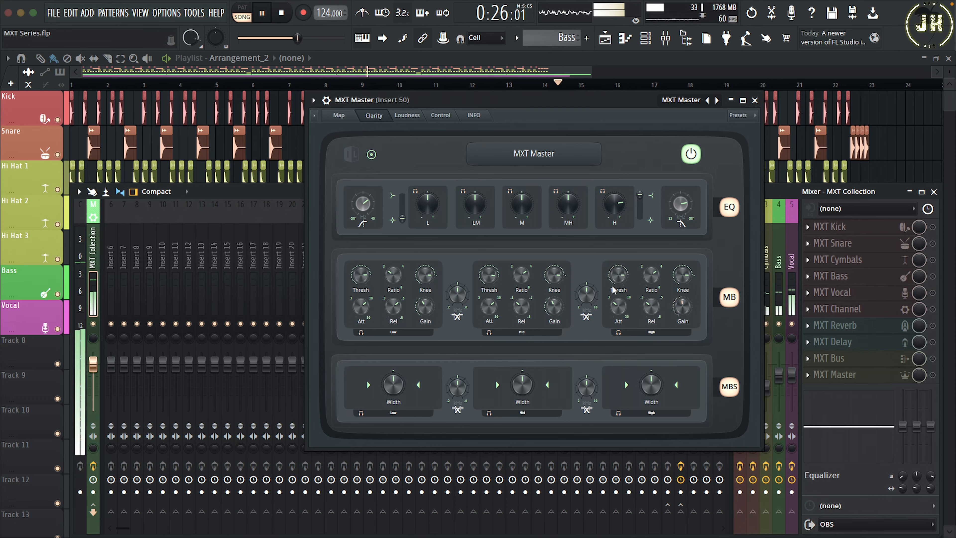
click(731, 300)
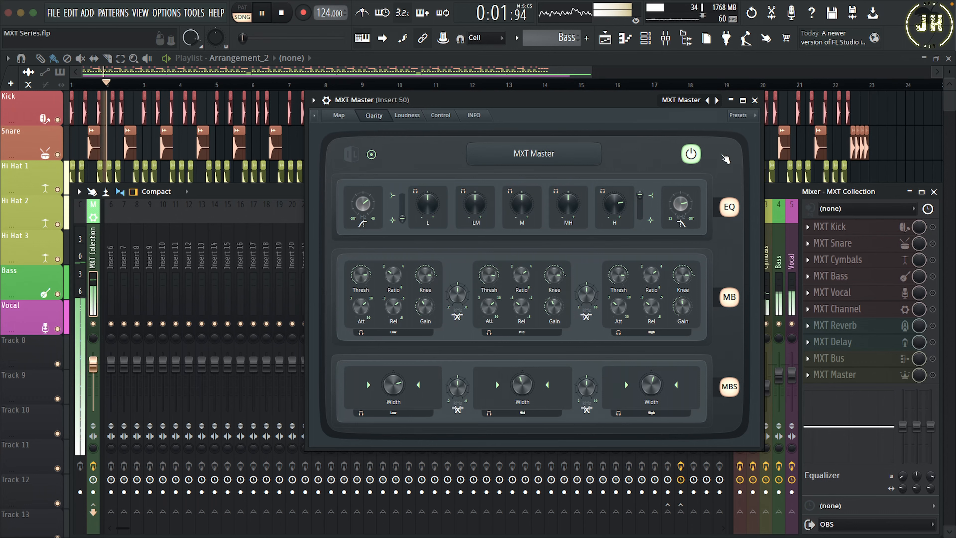
click(691, 154)
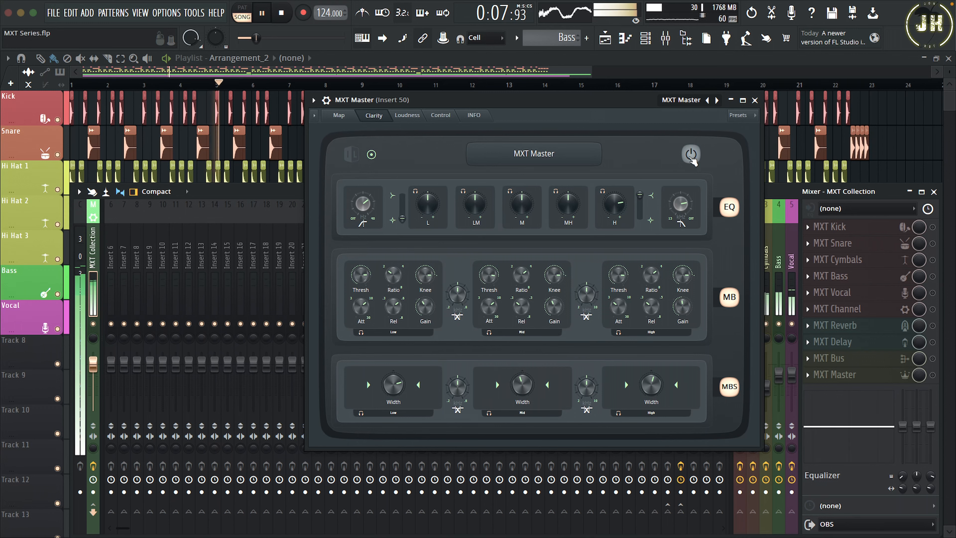
click(693, 157)
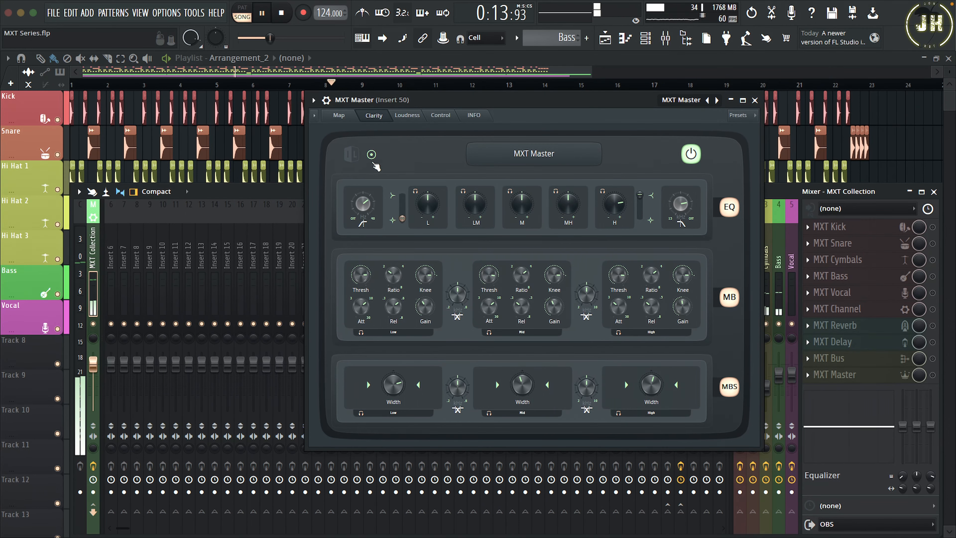
Adjust the threshold of MXT Master's Loudness compressor and compare the mix with the compressor off and on.
click(410, 116)
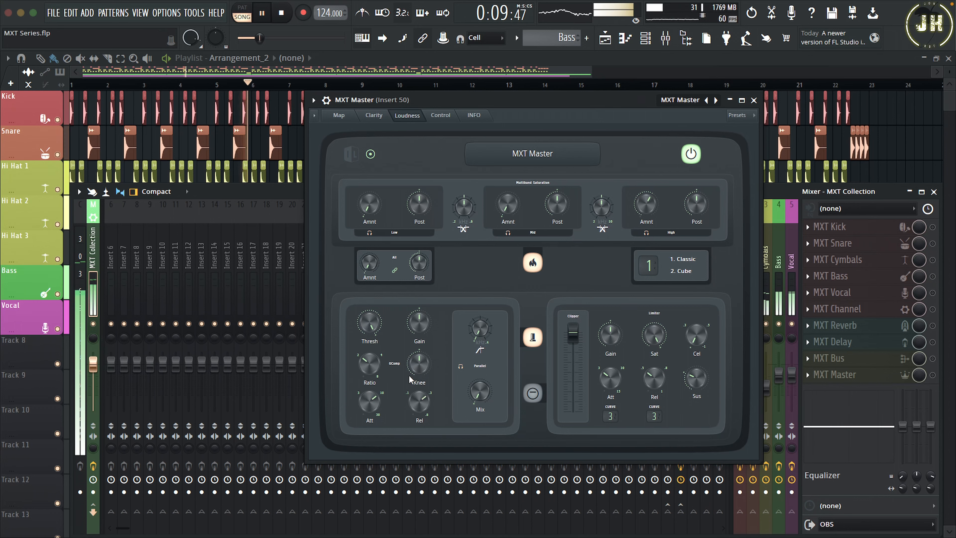
mouse_move(369, 319)
mouse_down()
mouse_move(369, 343)
mouse_move(370, 321)
mouse_up()
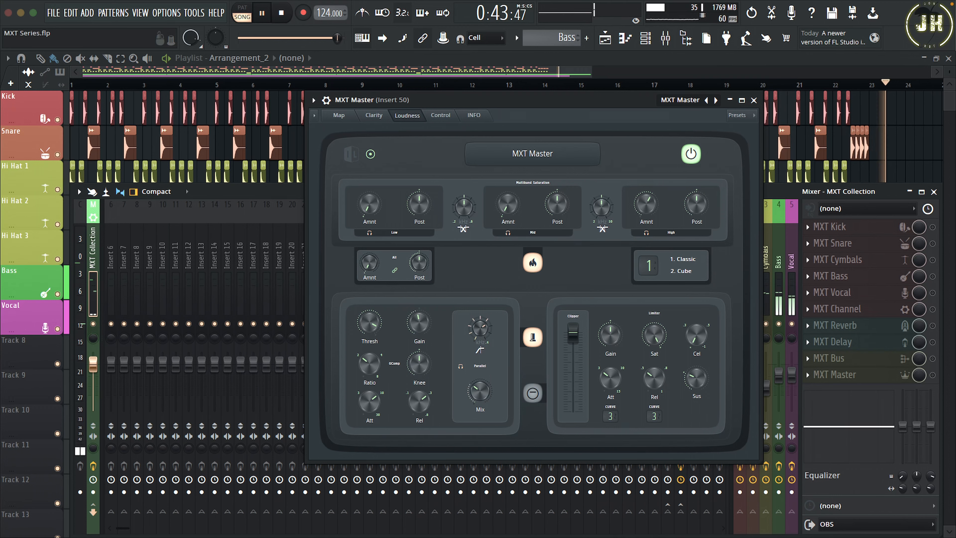
key(space)
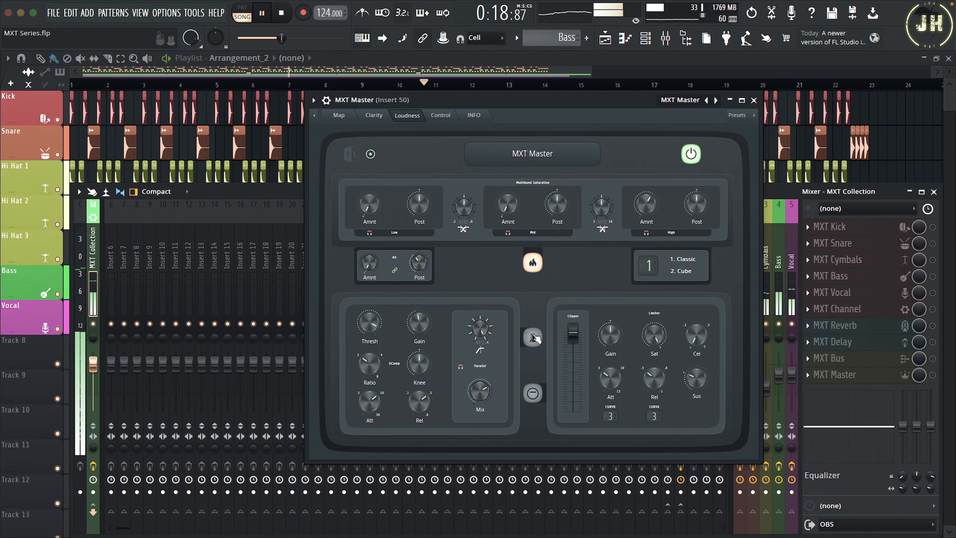
click(534, 337)
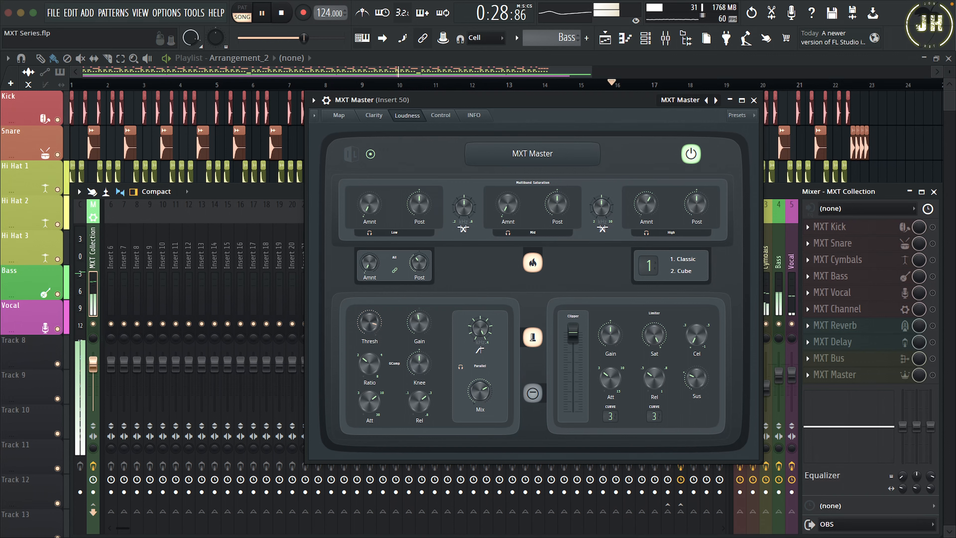
click(535, 337)
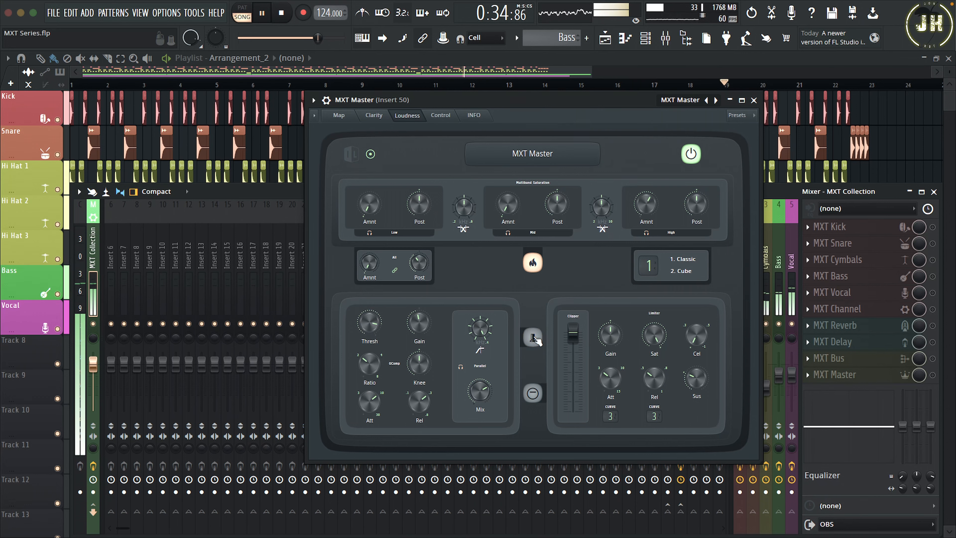
click(535, 338)
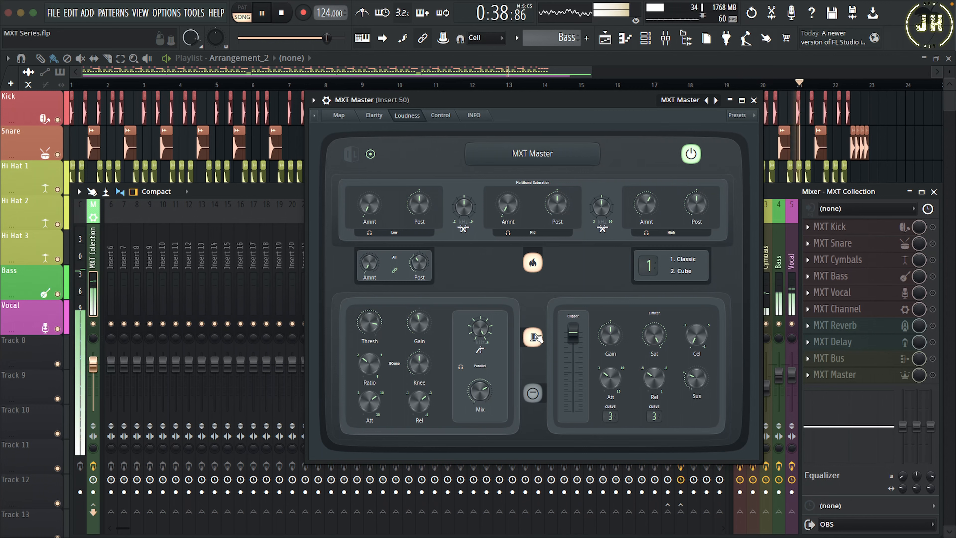
Turn on MXT Master's limiter module, lower the Clipper slider slightly and raise the limiter's Cel setting during playback.
click(533, 393)
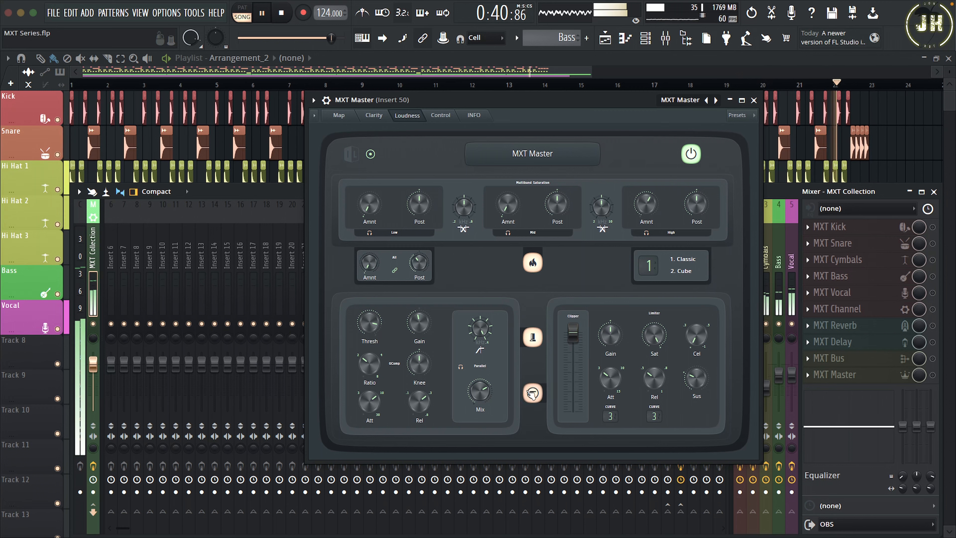
drag(575, 333, 573, 355)
key(space)
key(space)
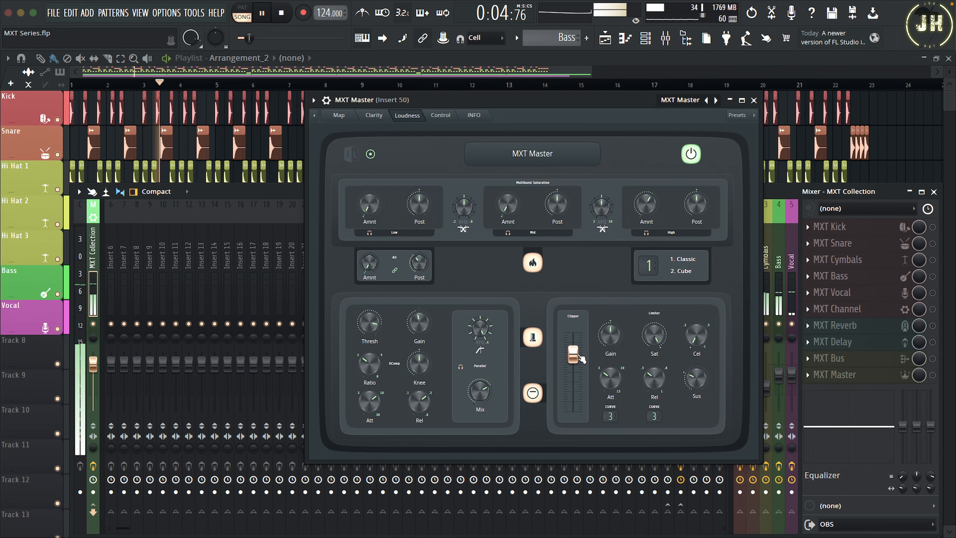
drag(582, 359, 573, 351)
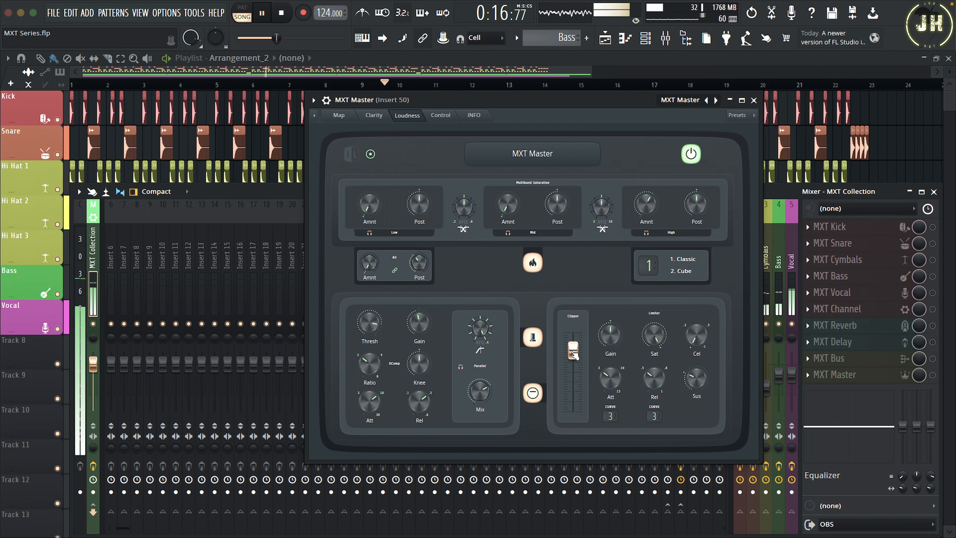
drag(698, 337, 698, 323)
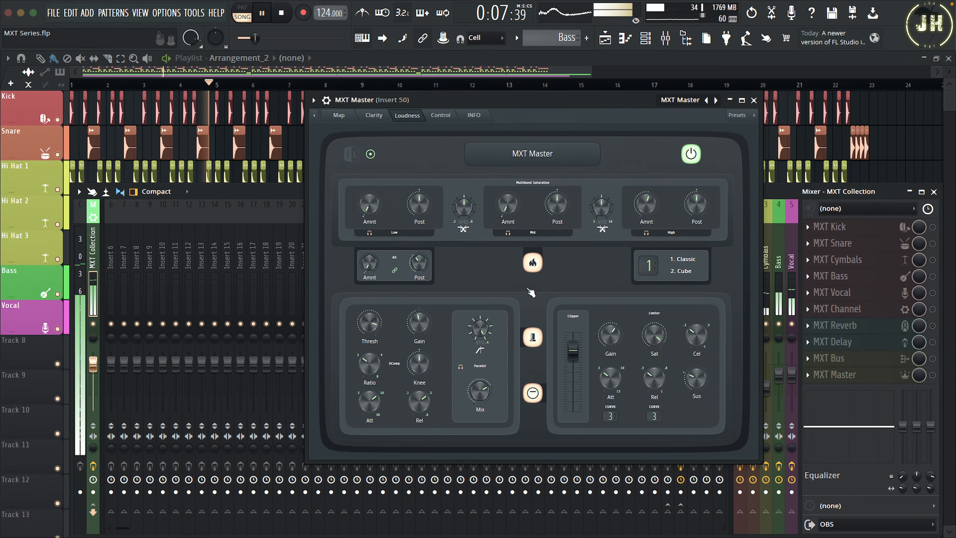
Review the module settings in MXT Master's Clarity and Loudness sections and its routing options in Control during playback.
click(374, 115)
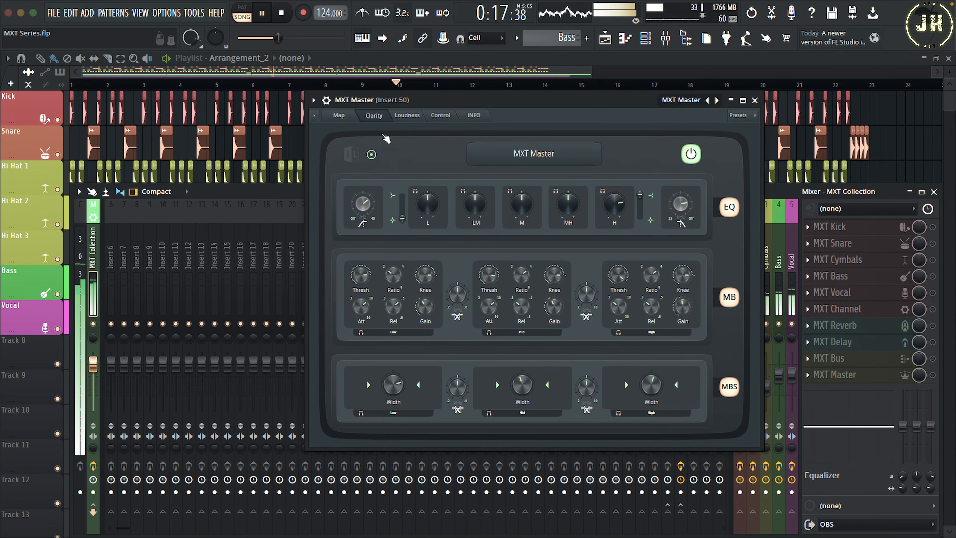
click(408, 116)
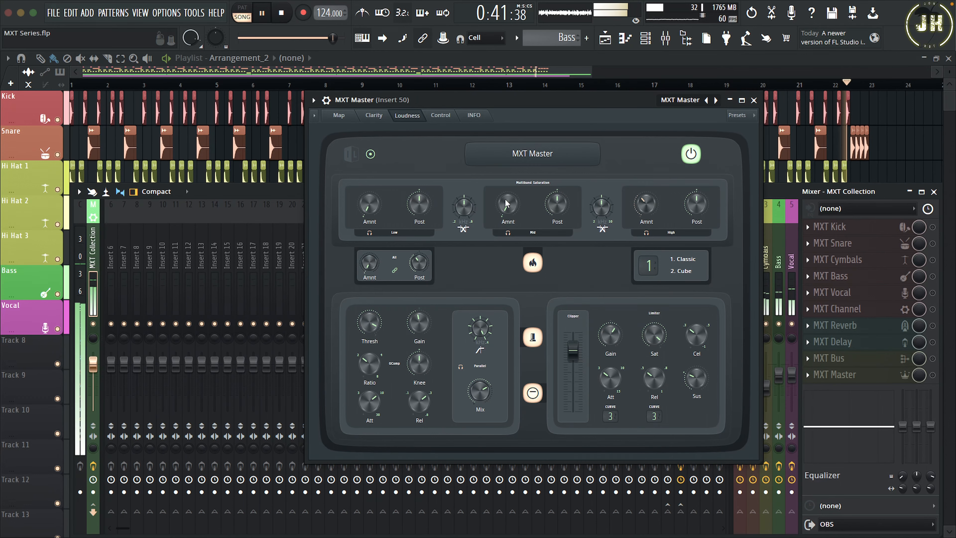
click(383, 118)
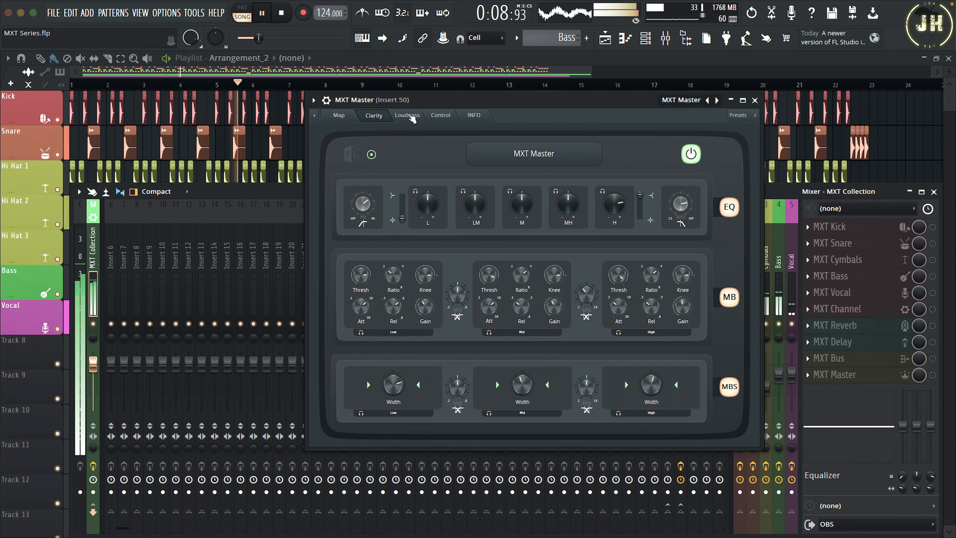
click(408, 115)
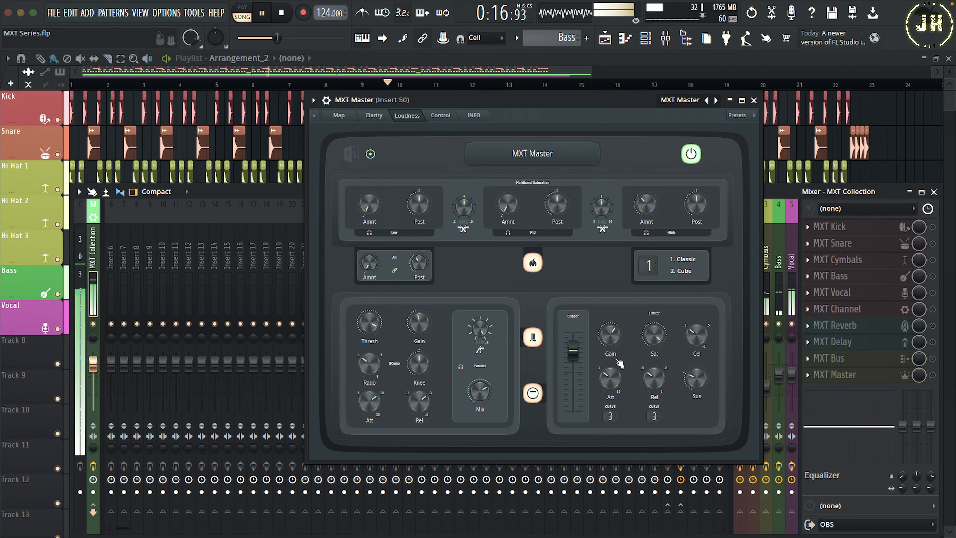
click(535, 339)
click(442, 117)
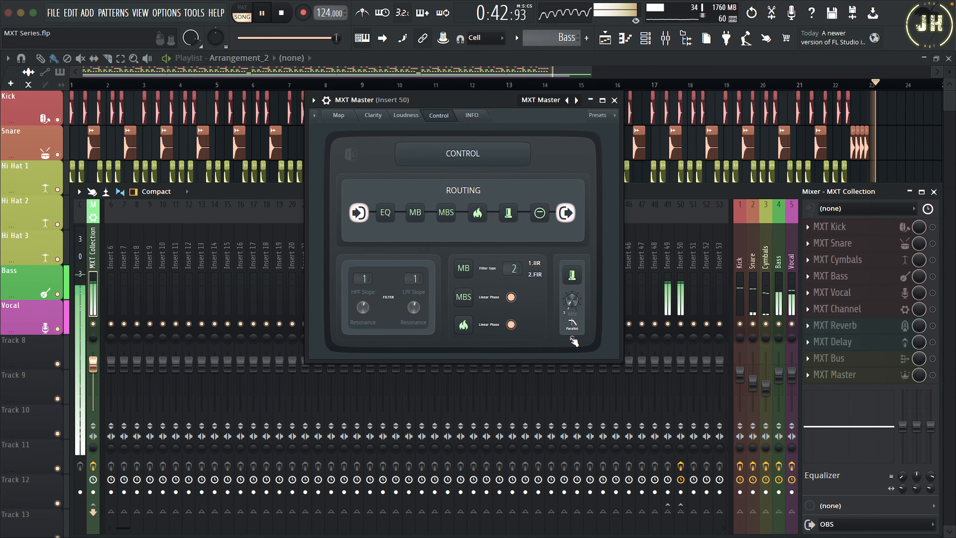
click(377, 120)
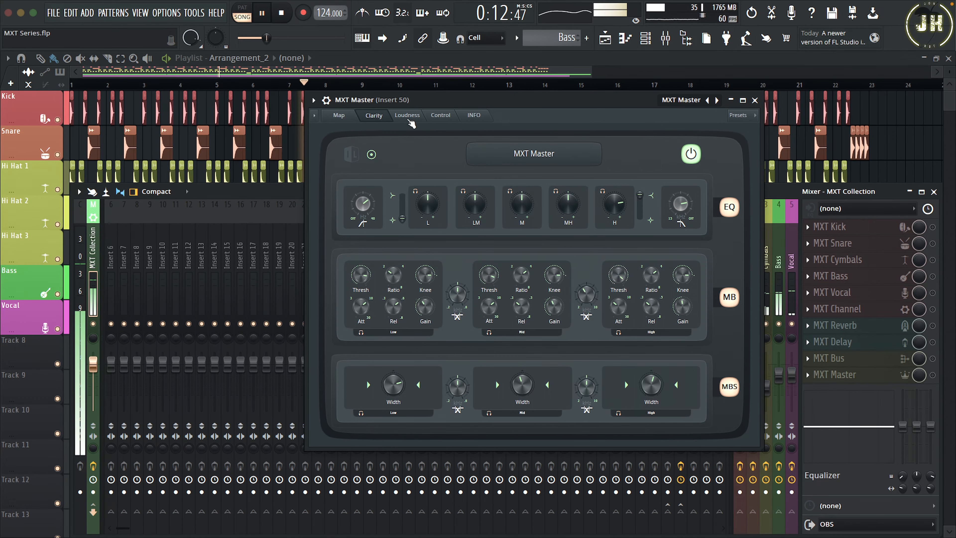
click(408, 116)
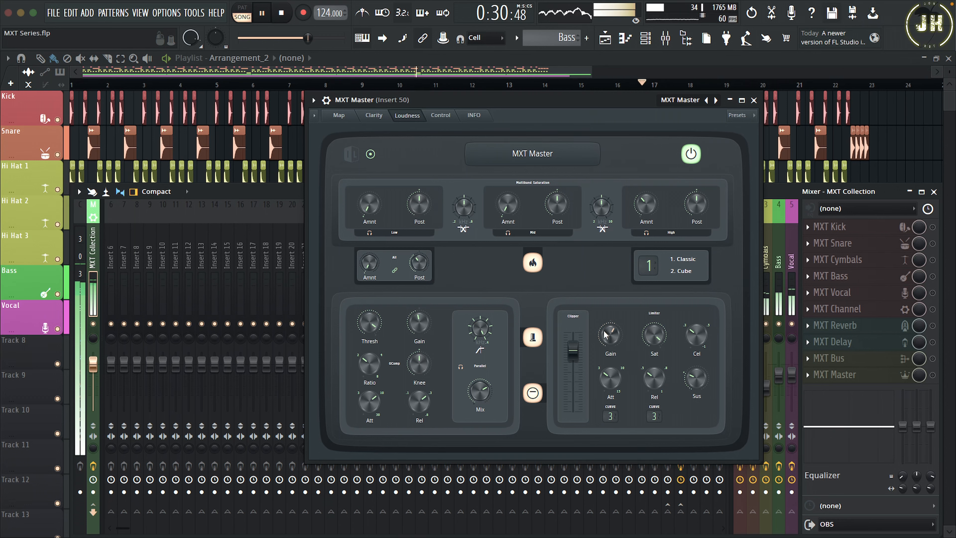
Compare the full mix from the start with MXT Master bypassed and enabled, finishing by closing the plugin and stopping playback.
click(692, 154)
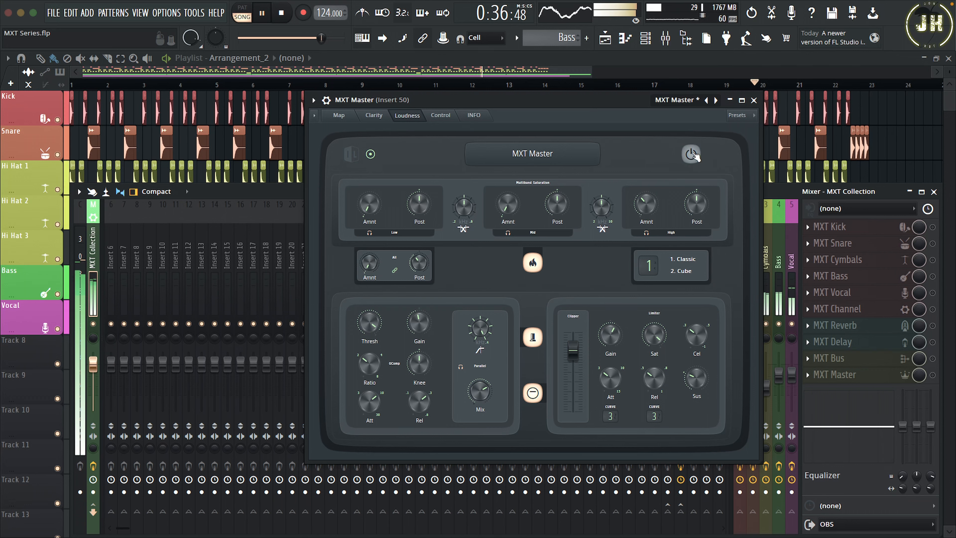
click(693, 154)
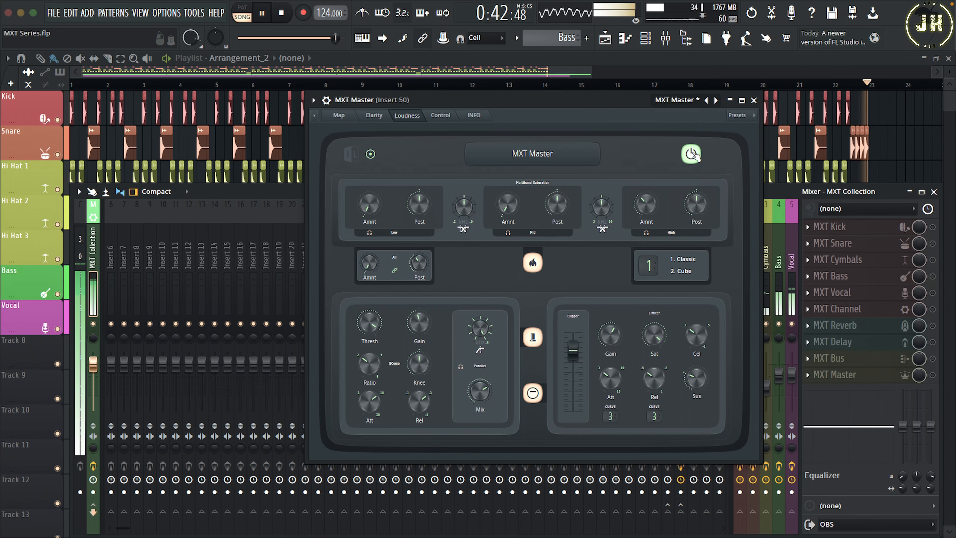
key(space)
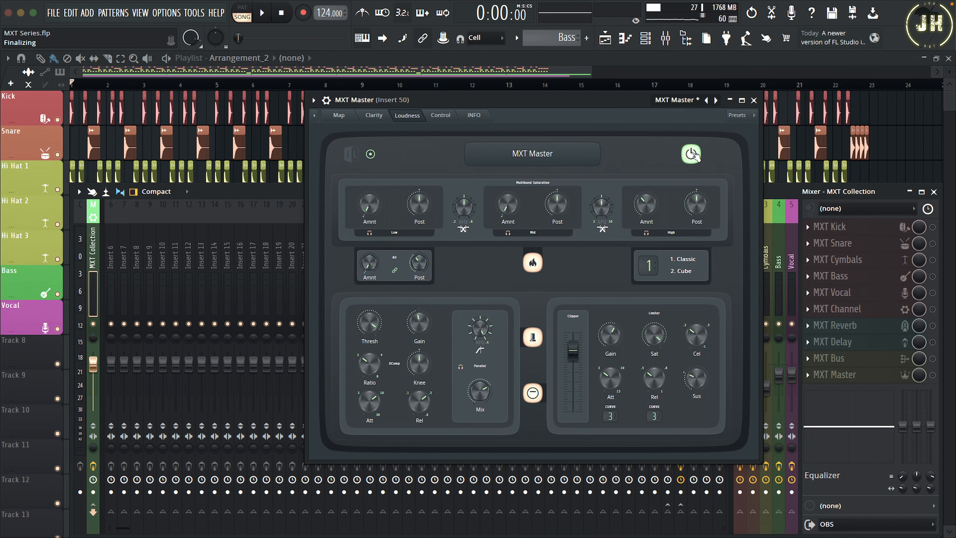
click(692, 153)
key(space)
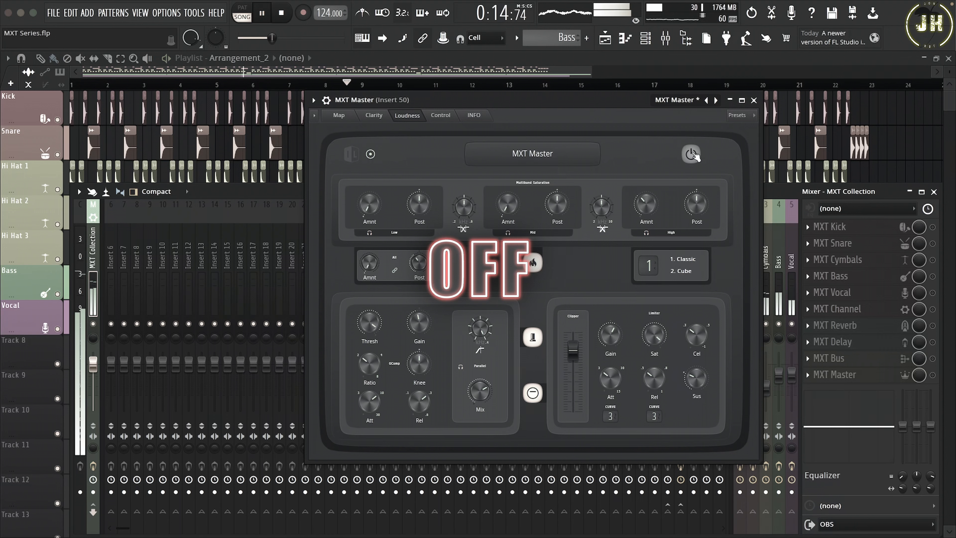
click(693, 154)
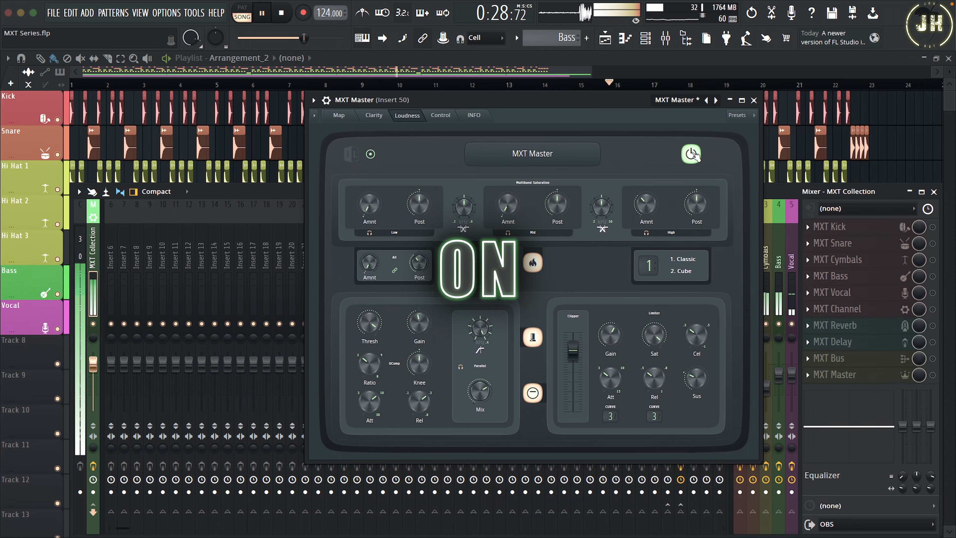
click(692, 154)
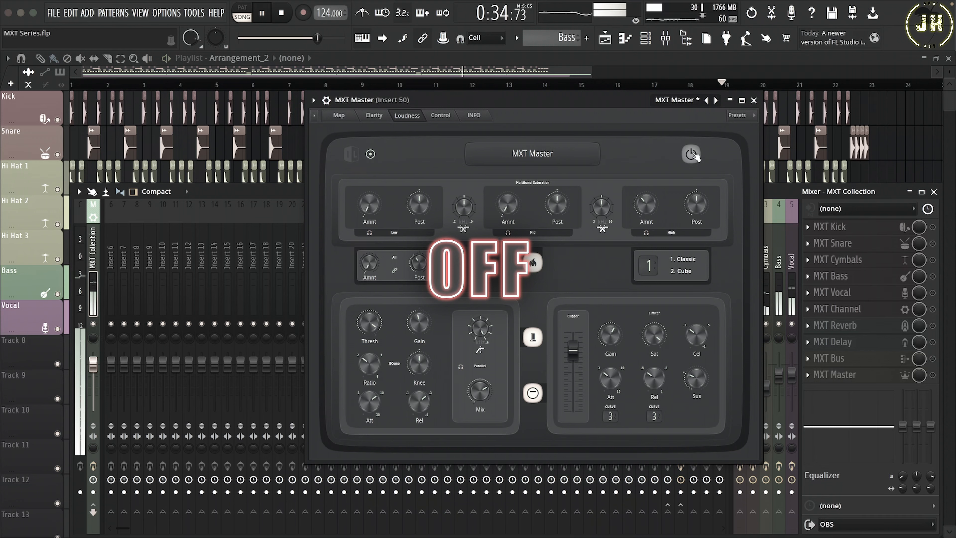
click(693, 154)
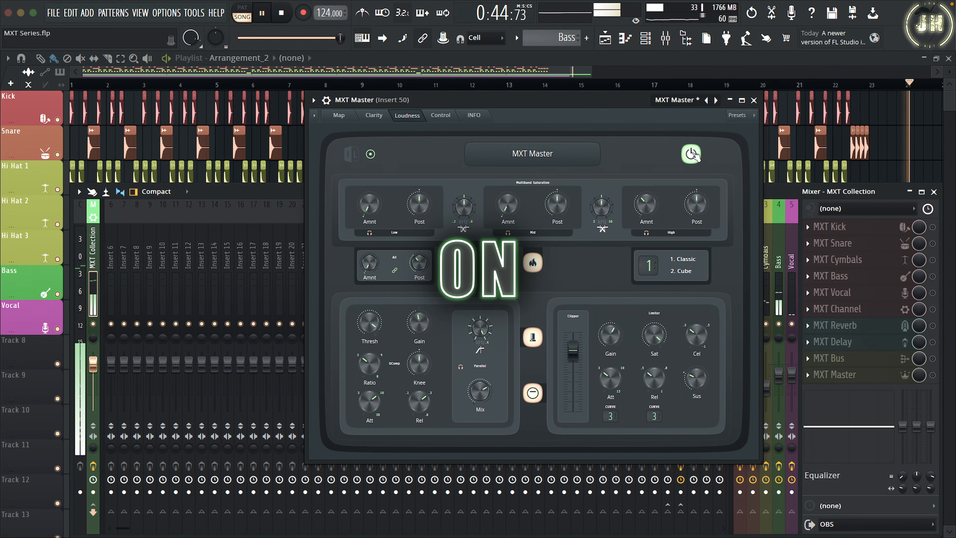
click(754, 100)
key(space)
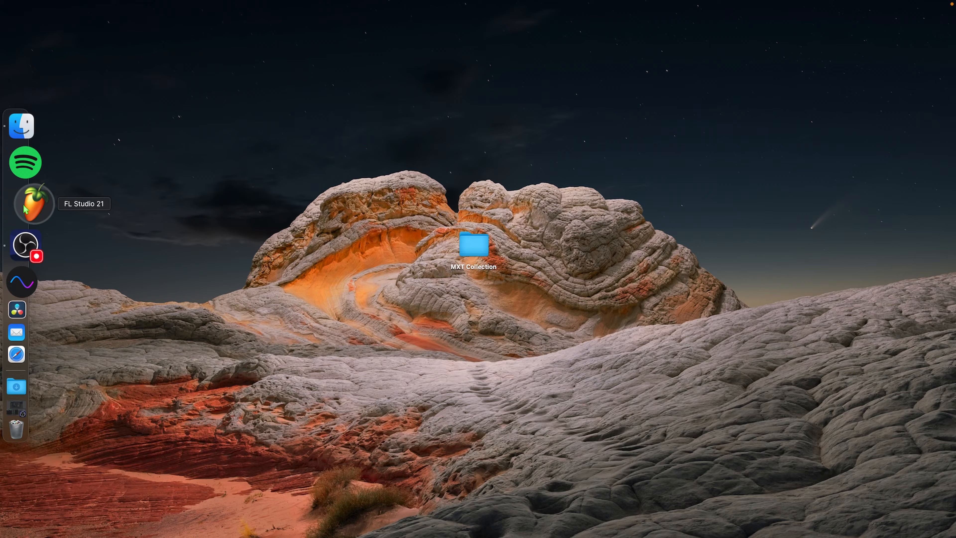
Launch FL Studio 21 and open the plugin database's Effects folder in Finder.
click(35, 202)
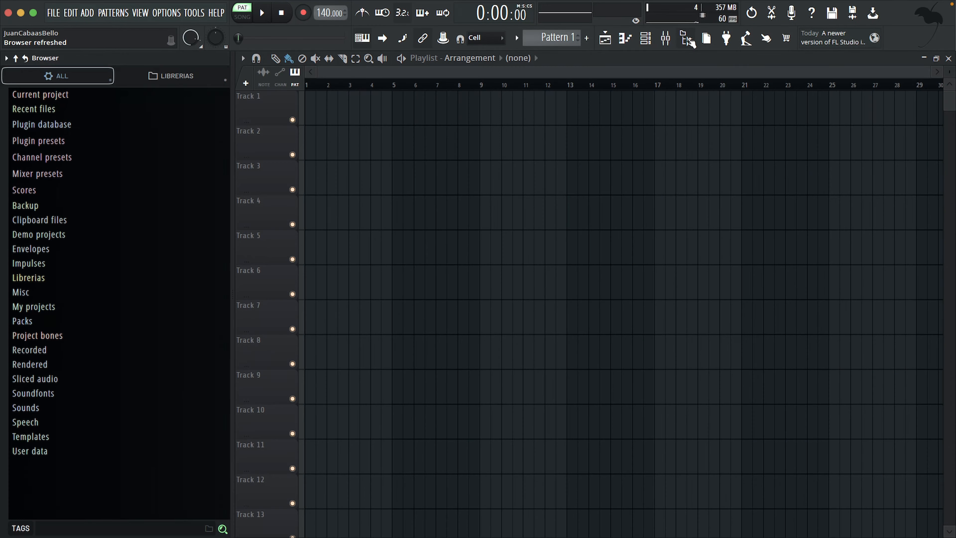
click(46, 125)
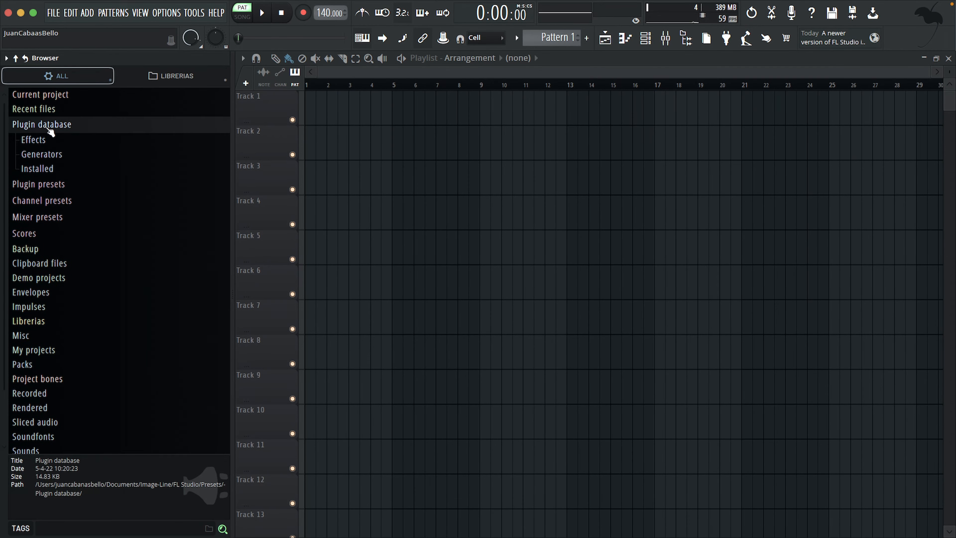
click(41, 141)
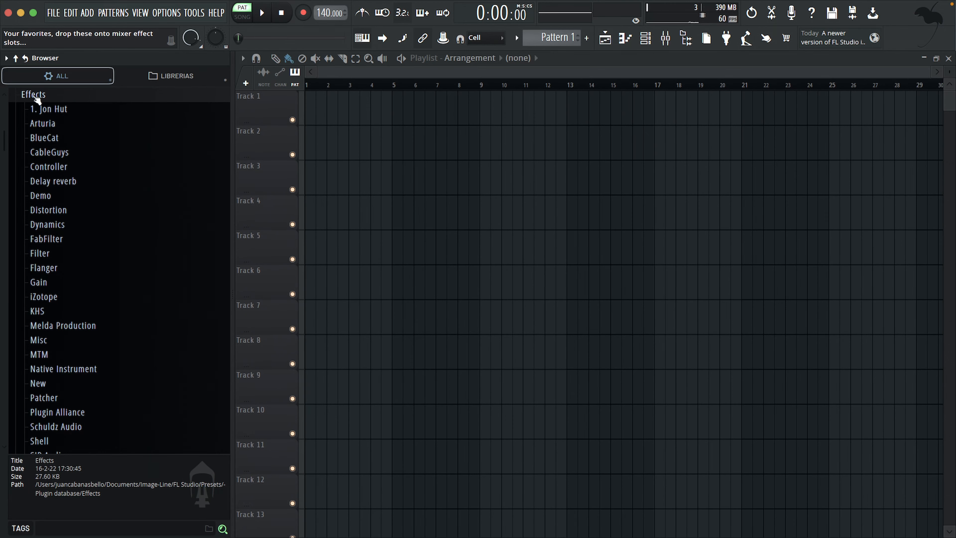
right_click(33, 94)
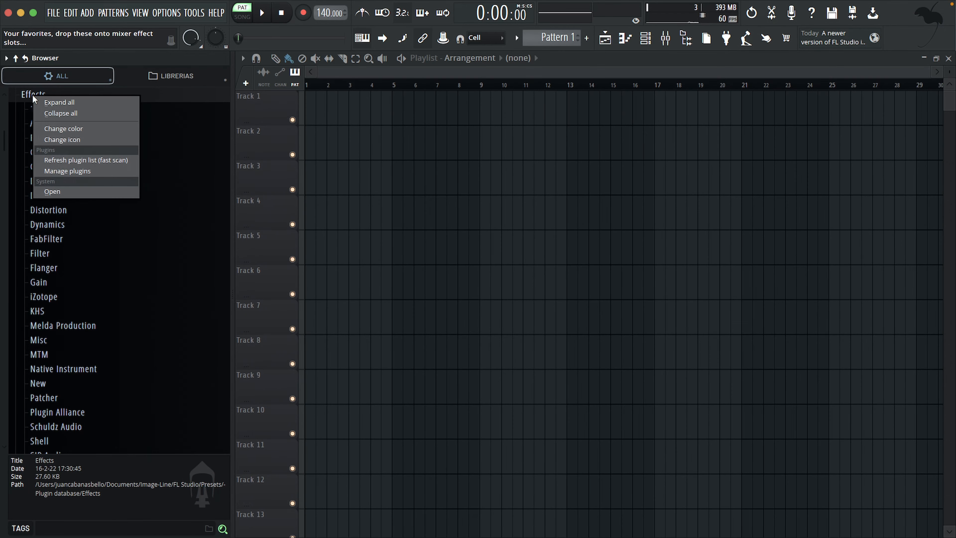
click(57, 192)
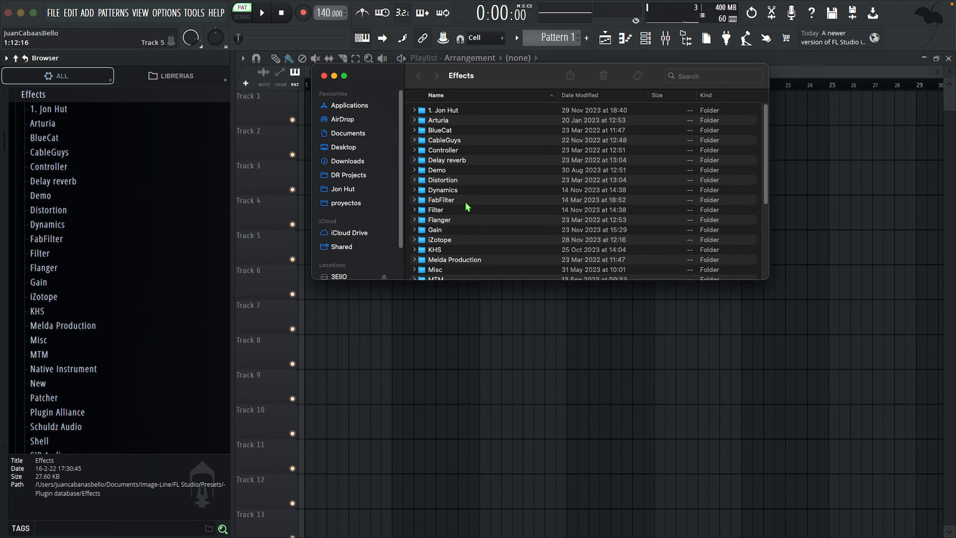
Minimize FL Studio, move the Effects window aside and move the MXT Collection folder from the desktop into the Effects folder.
click(20, 13)
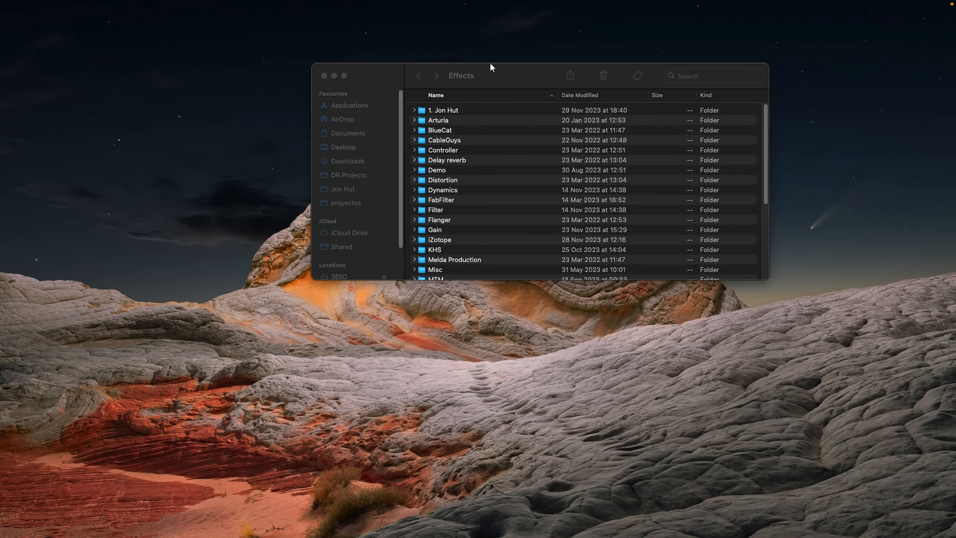
drag(490, 67, 721, 69)
click(472, 251)
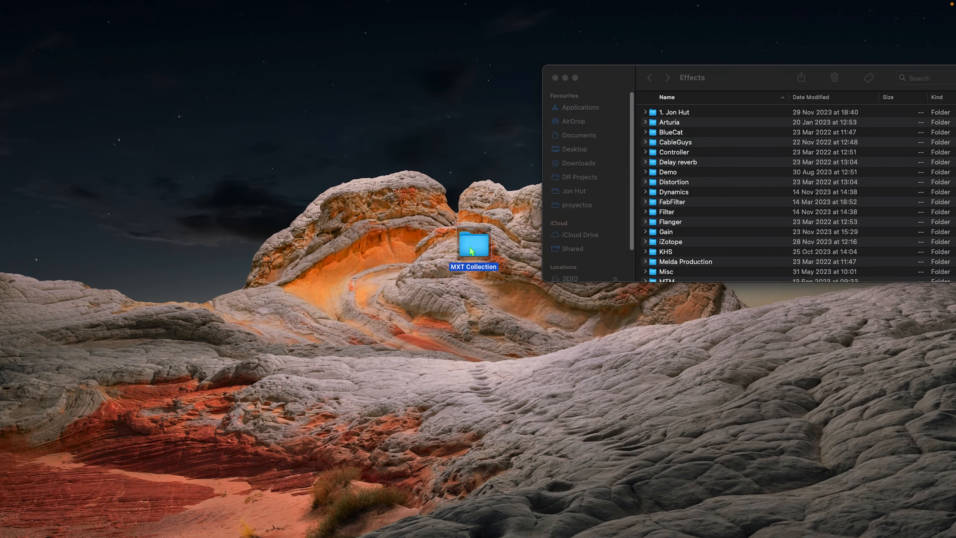
drag(470, 249, 753, 191)
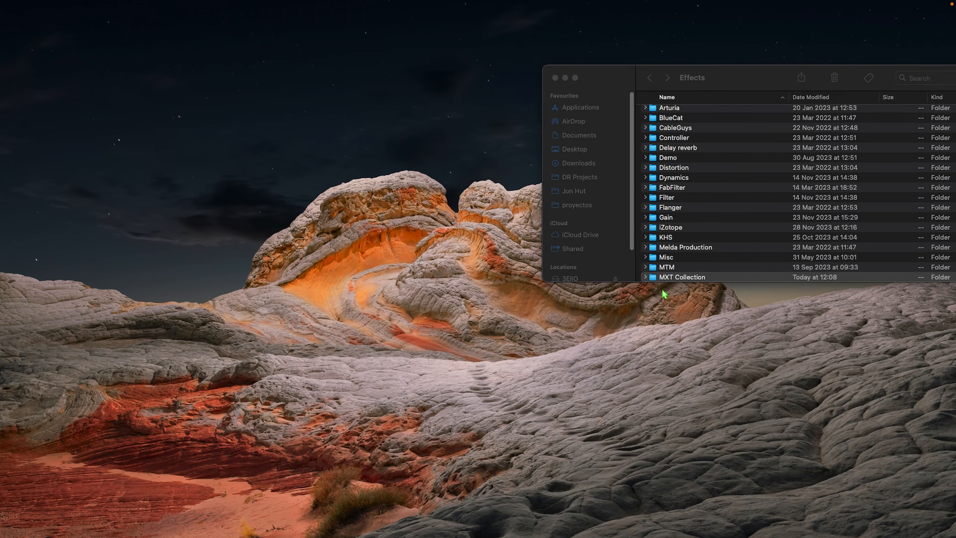
scroll(724, 253, down, 5)
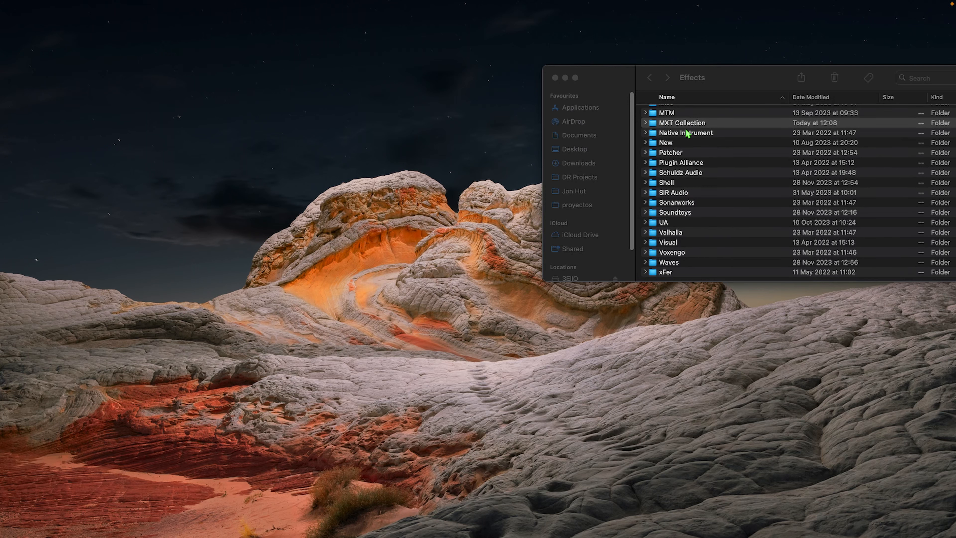
Return to FL Studio, show the mixer and browse the MXT Collection plugins available for the Master track's first effect slot.
mouse_move(2, 214)
click(21, 190)
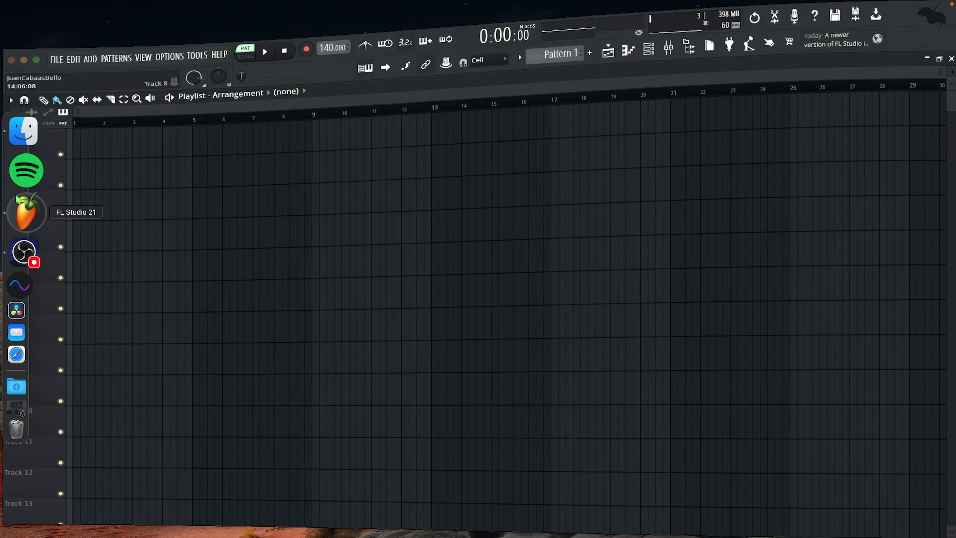
key(F9)
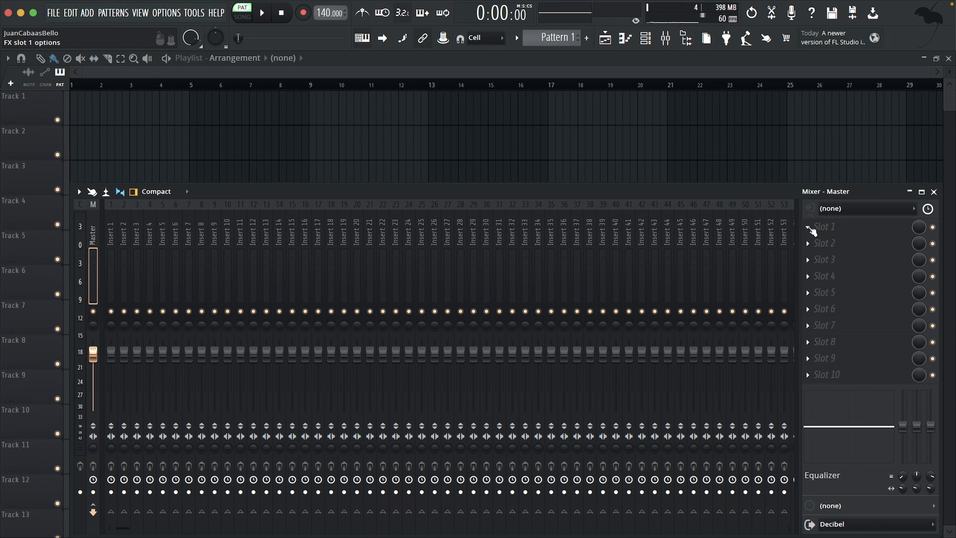
click(811, 230)
mouse_move(777, 234)
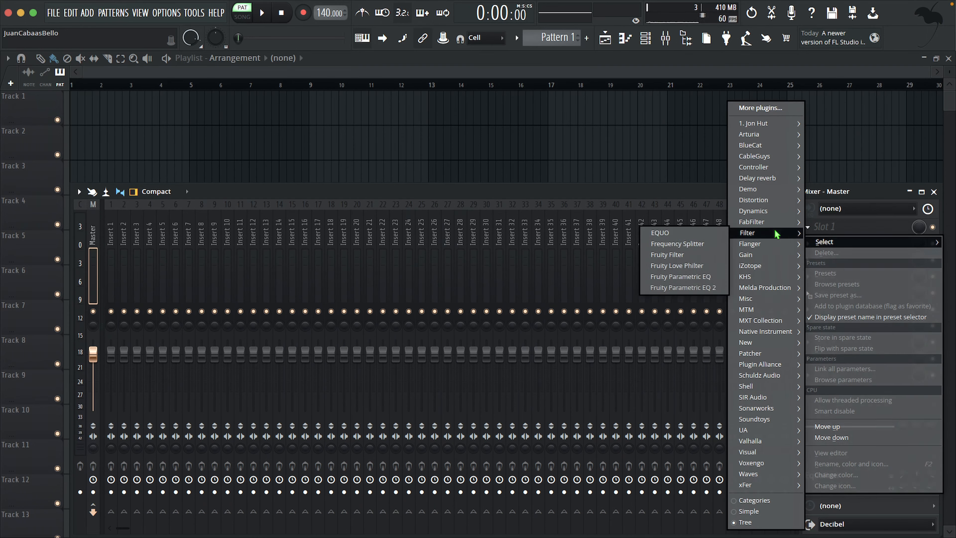
mouse_move(769, 322)
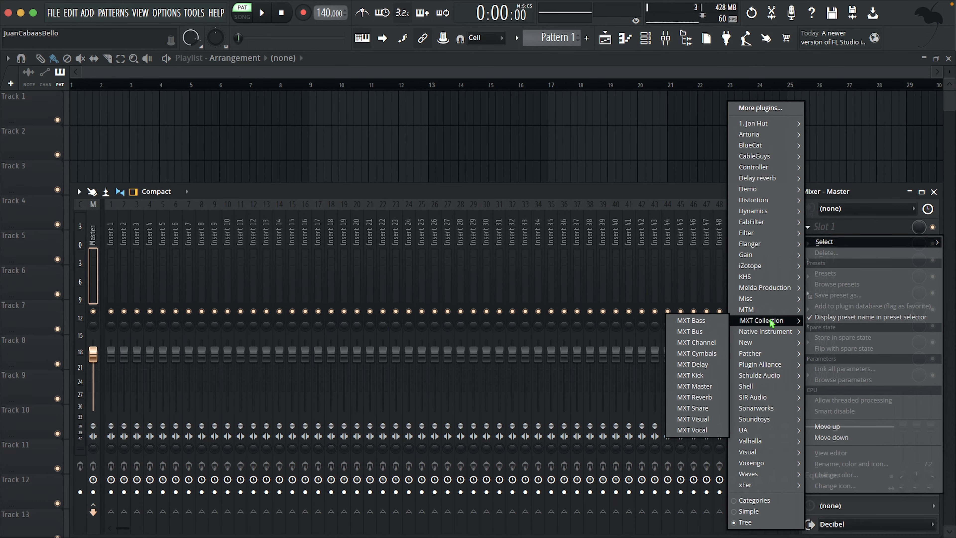